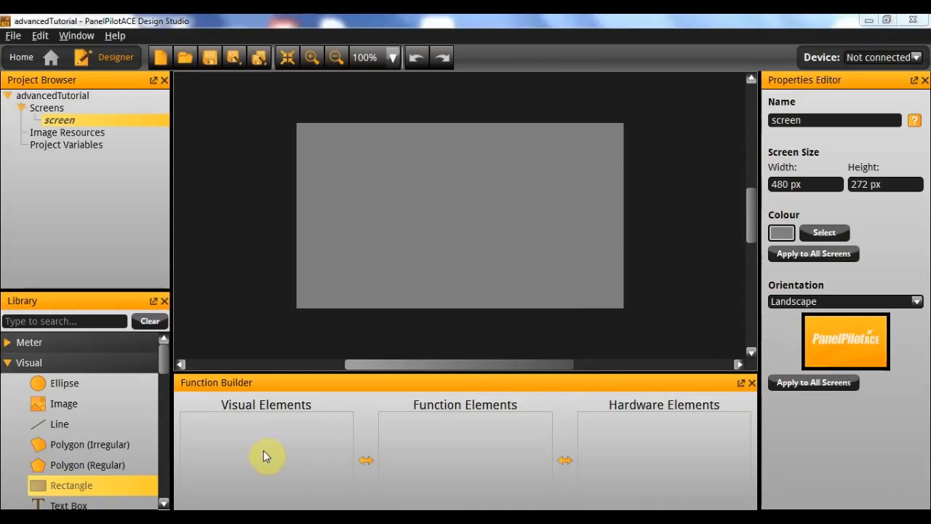
Add a rectangle to the middle of the screen and name it "background".
{"action": "left_click_drag", "start_coordinate": [143, 488], "coordinate": [456, 213]}
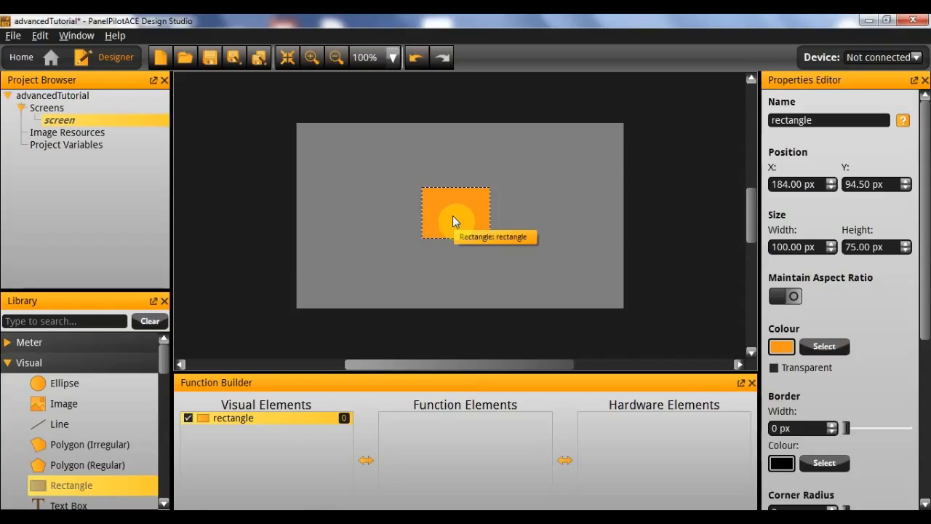
{"action": "double_click", "coordinate": [818, 123]}
{"action": "type", "text": "background"}
{"action": "key", "text": "Return"}
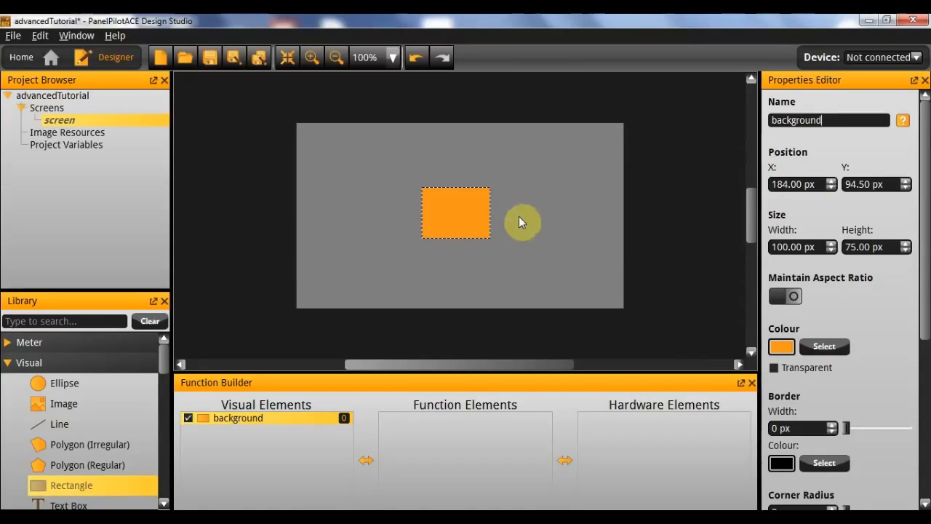
{"action": "left_click", "coordinate": [574, 233]}
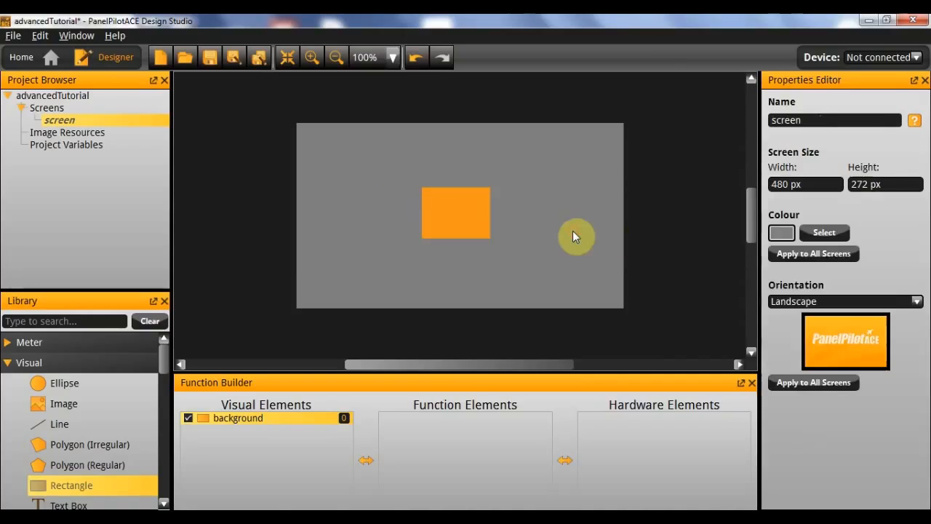
Resize the background rectangle to 440 px wide and 232 px high.
{"action": "left_click", "coordinate": [462, 214]}
{"action": "left_click", "coordinate": [793, 246]}
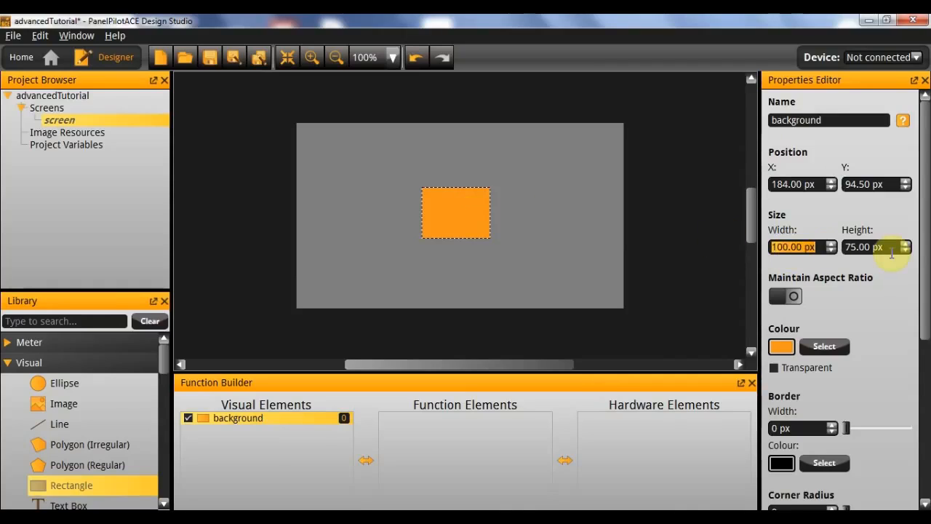
{"action": "type", "text": "440"}
{"action": "key", "text": "Return"}
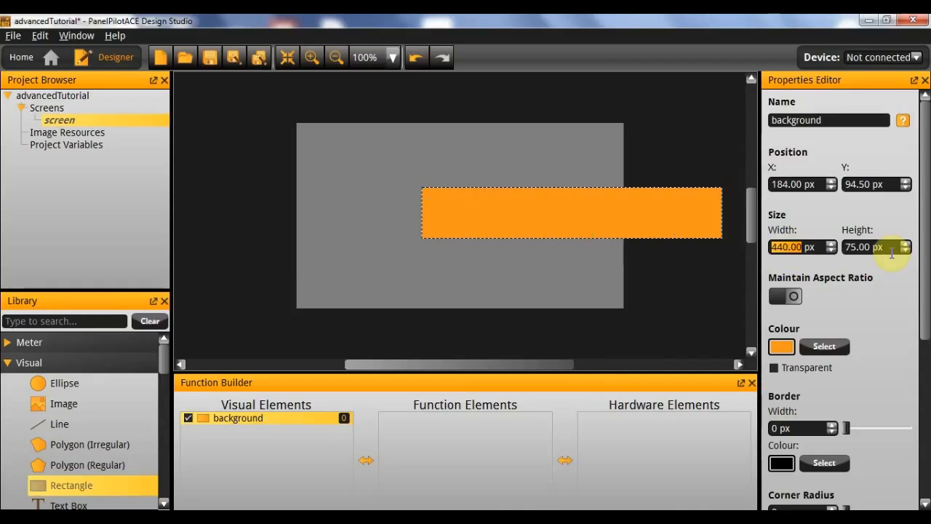
{"action": "left_click", "coordinate": [853, 247]}
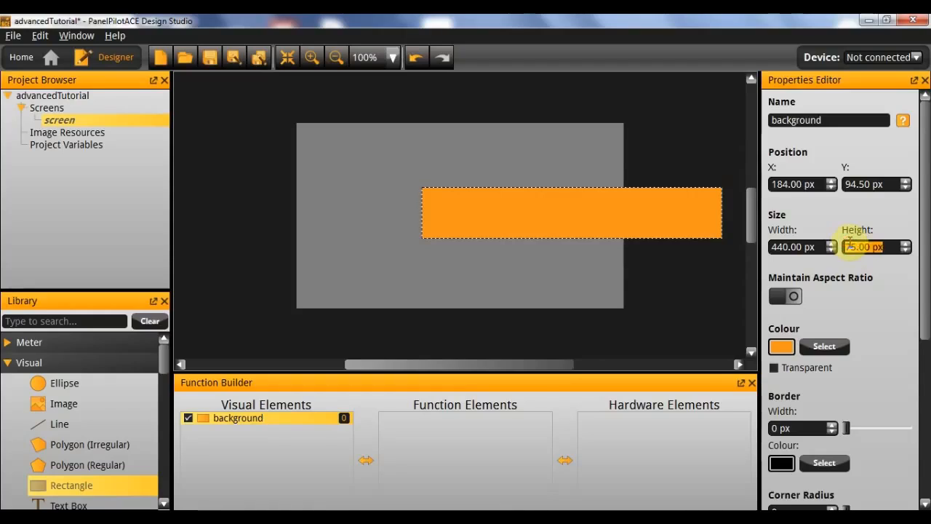
{"action": "type", "text": "232"}
{"action": "key", "text": "Return"}
Position the background rectangle at X 20 px and Y 20 px.
{"action": "left_click", "coordinate": [794, 182]}
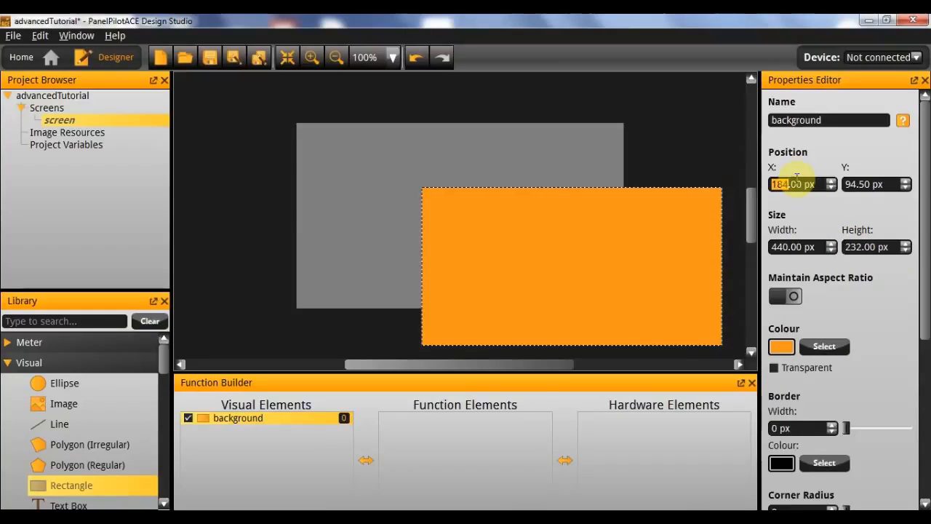
{"action": "type", "text": "20"}
{"action": "key", "text": "Return"}
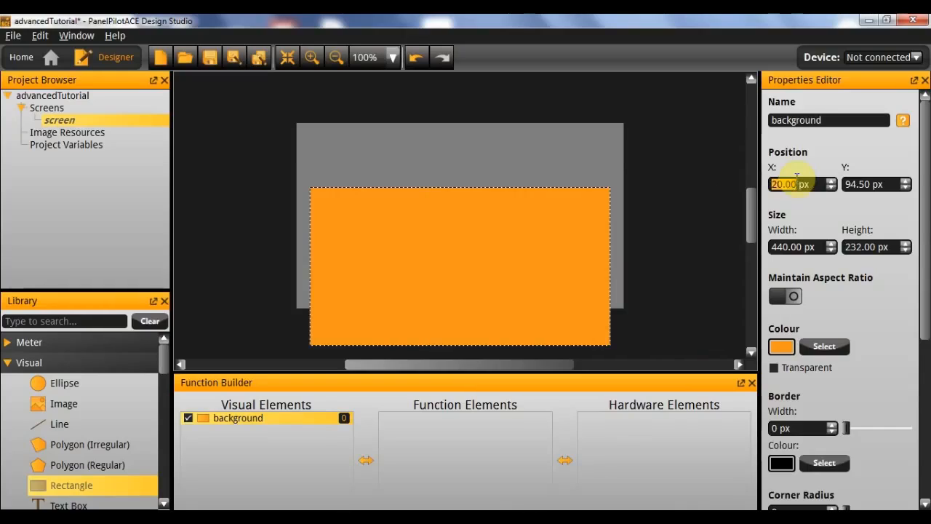
{"action": "left_click", "coordinate": [851, 184]}
{"action": "type", "text": "20"}
{"action": "key", "text": "Delete"}
{"action": "key", "text": "Delete"}
{"action": "key", "text": "Delete"}
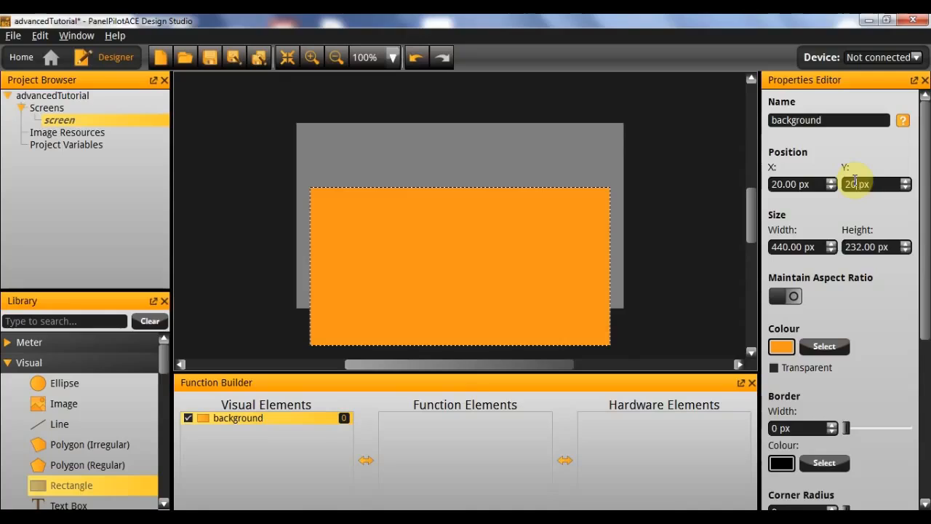
{"action": "key", "text": "Return"}
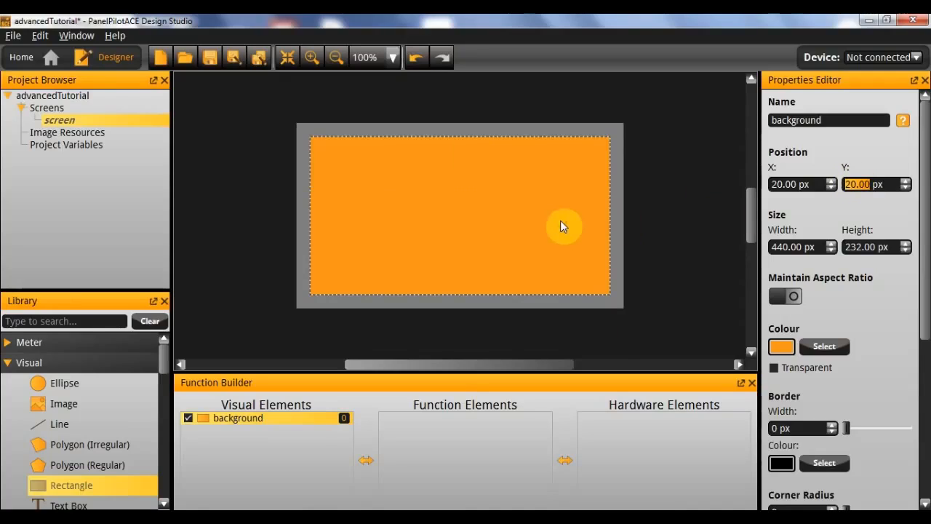
Change the background rectangle's fill to the dark grey custom colour.
{"action": "left_click", "coordinate": [820, 348]}
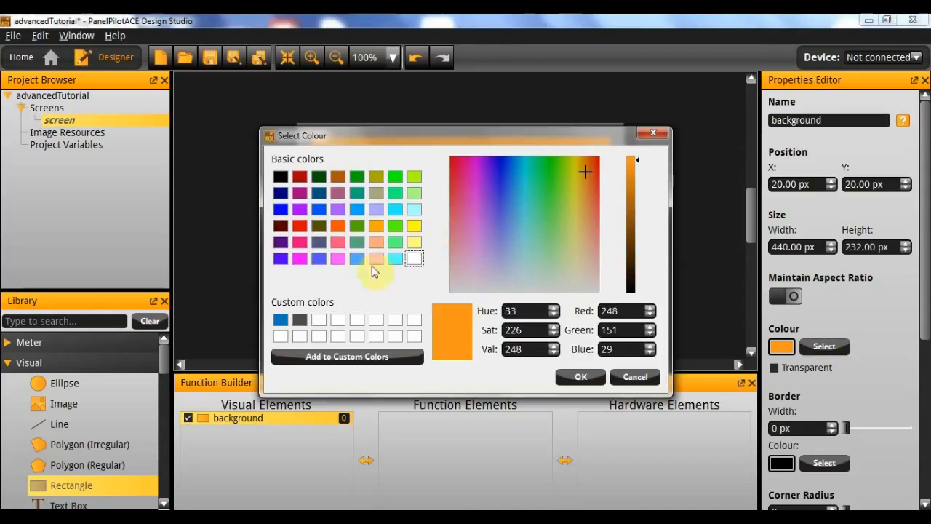
{"action": "left_click", "coordinate": [300, 319]}
{"action": "left_click", "coordinate": [572, 375]}
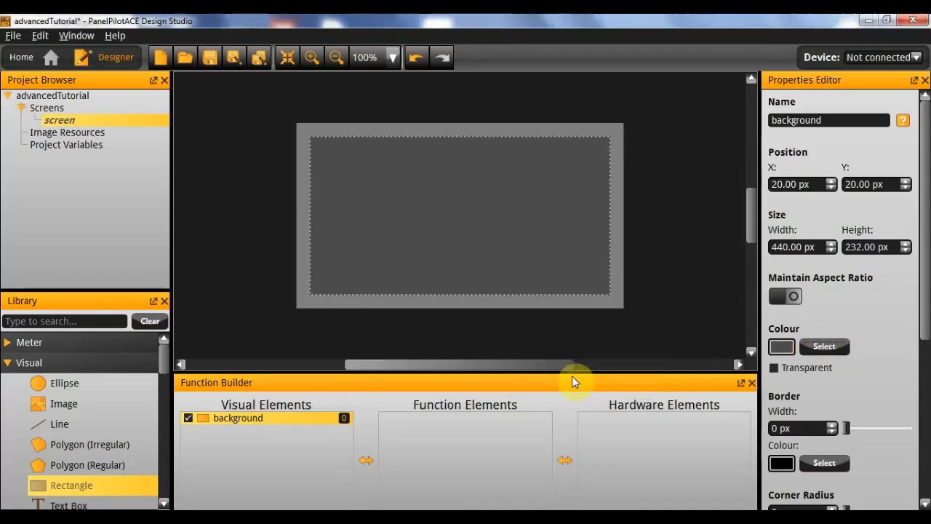
Set the screen's own colour to black by reducing the brightness to its minimum.
{"action": "left_click", "coordinate": [471, 302]}
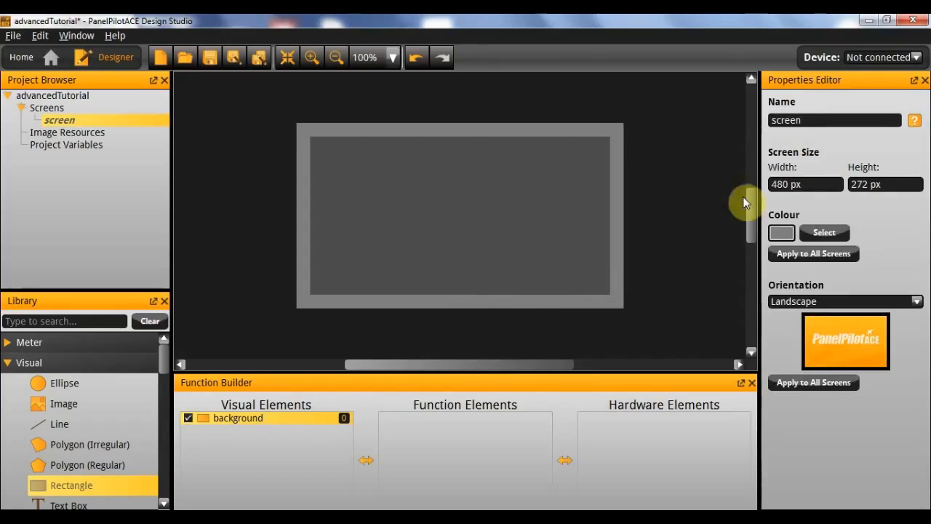
{"action": "left_click", "coordinate": [824, 233]}
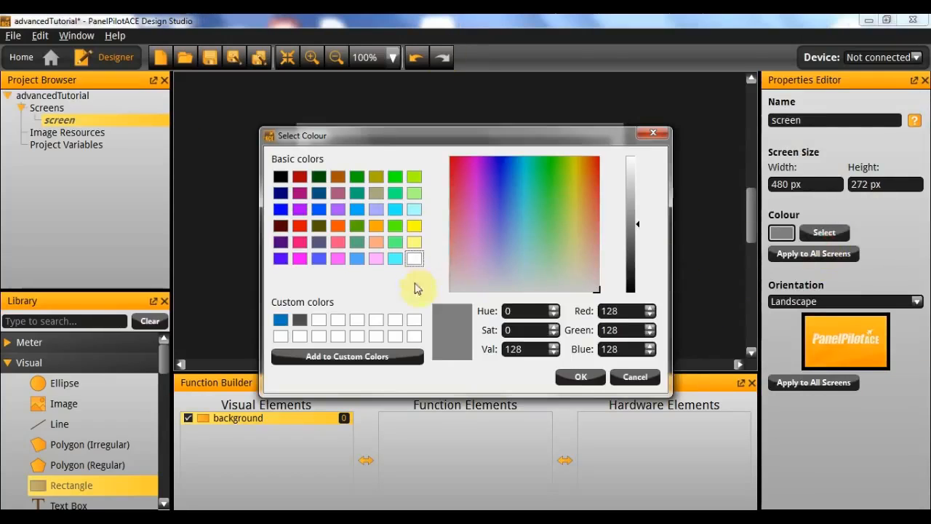
{"action": "left_click", "coordinate": [637, 291]}
{"action": "left_click", "coordinate": [581, 377]}
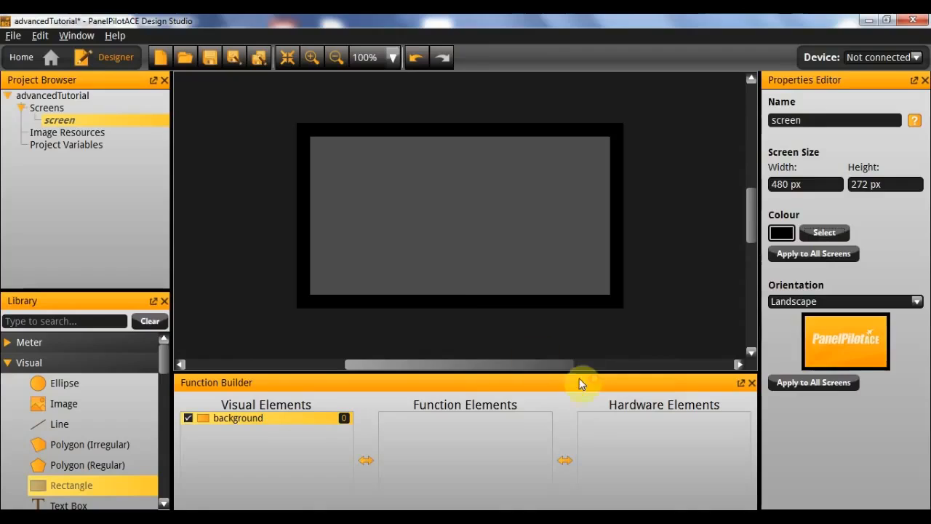
Add a second rectangle over the left half of the background and apply a linear gradient fill to it.
{"action": "left_click", "coordinate": [497, 293]}
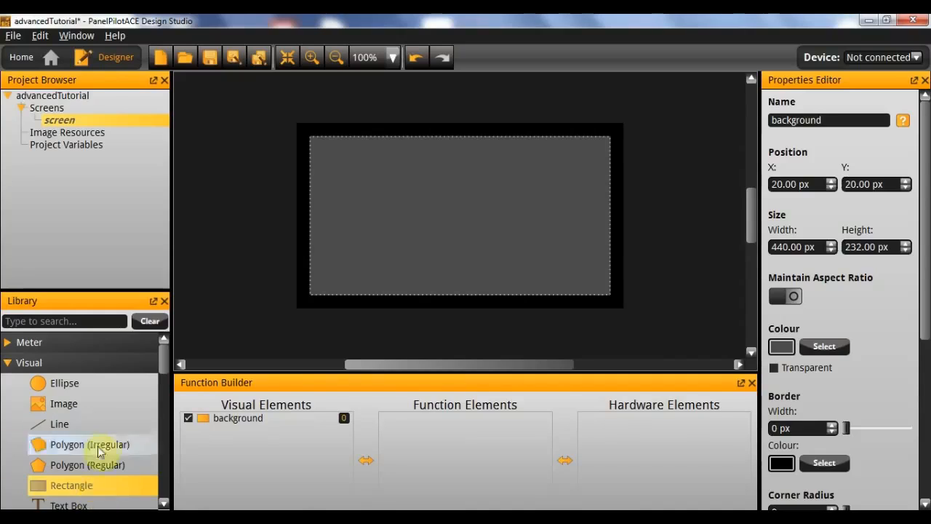
{"action": "left_click_drag", "start_coordinate": [51, 485], "coordinate": [375, 214]}
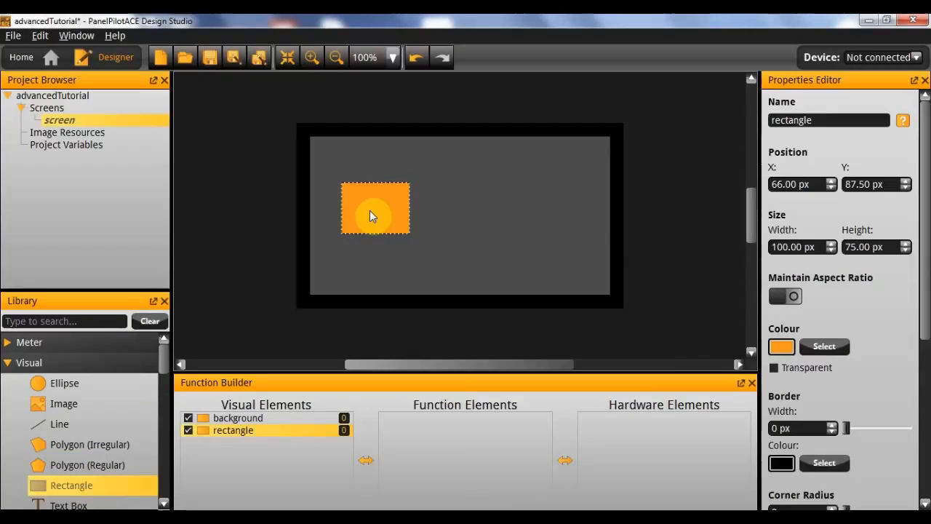
{"action": "right_click", "coordinate": [371, 211]}
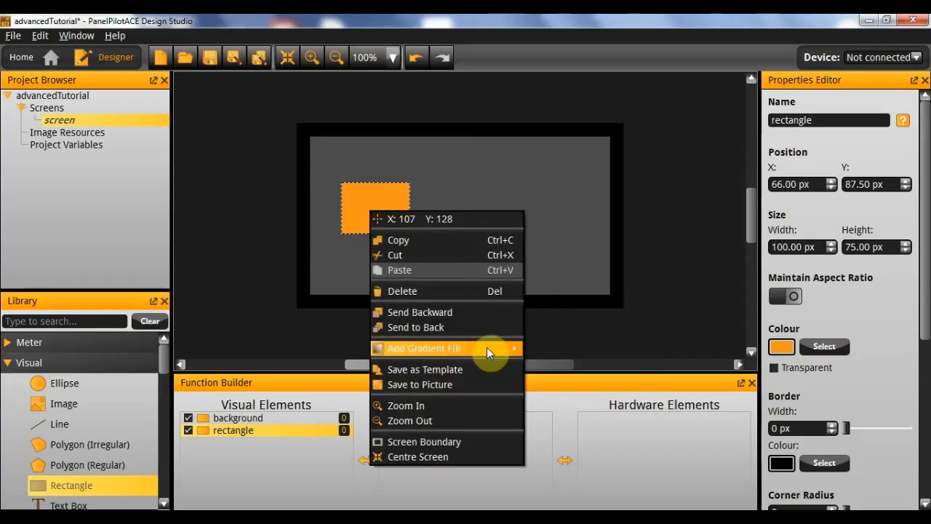
{"action": "mouse_move", "coordinate": [475, 352]}
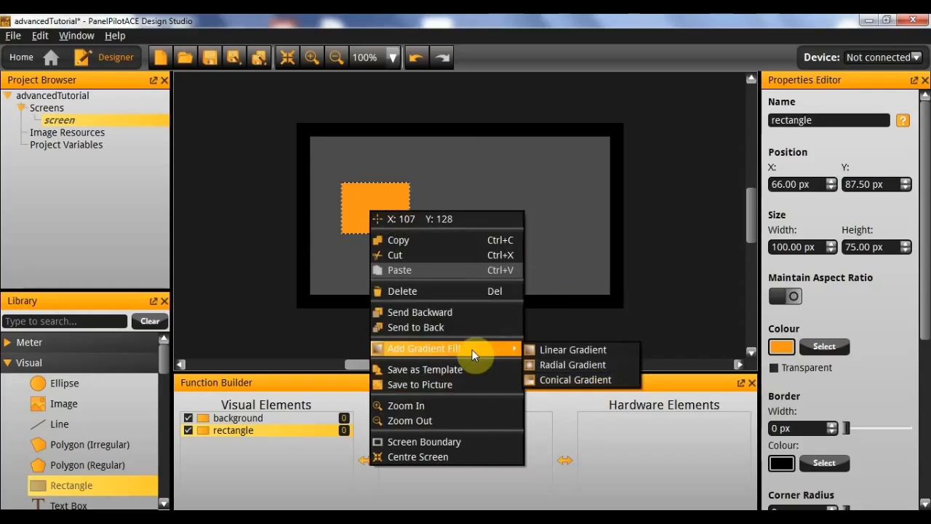
{"action": "left_click", "coordinate": [542, 351]}
Move the gradient element off the plain orange rectangle to its right and delete that plain rectangle.
{"action": "left_click_drag", "start_coordinate": [364, 228], "coordinate": [465, 219]}
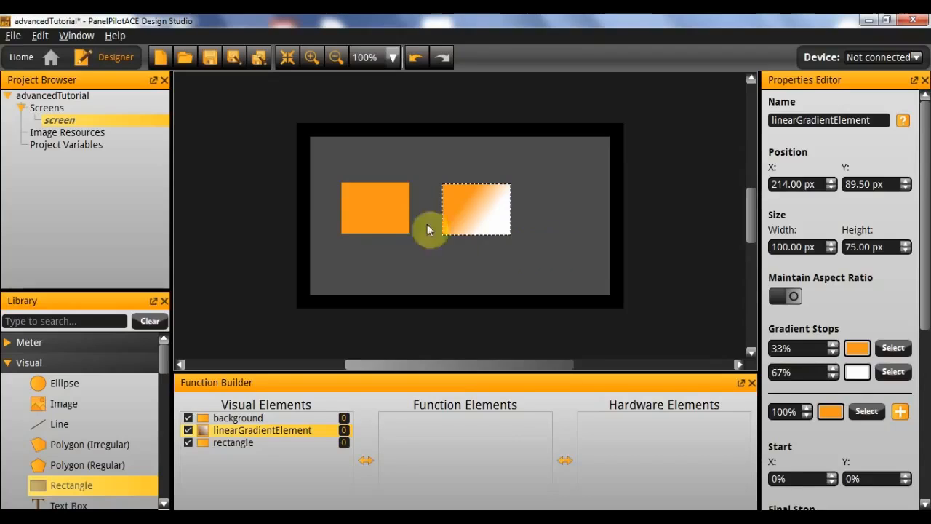
{"action": "left_click", "coordinate": [377, 204]}
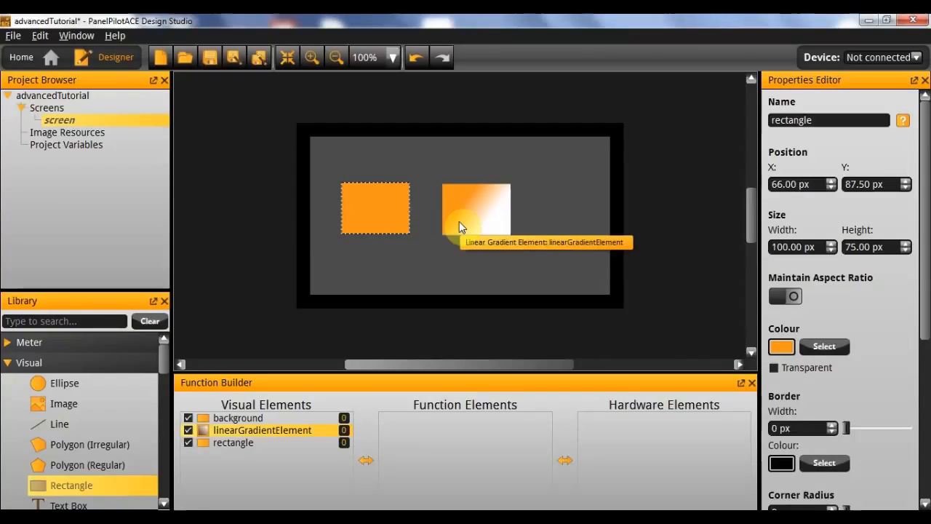
{"action": "key", "text": "Delete"}
{"action": "left_click_drag", "start_coordinate": [459, 221], "coordinate": [472, 214]}
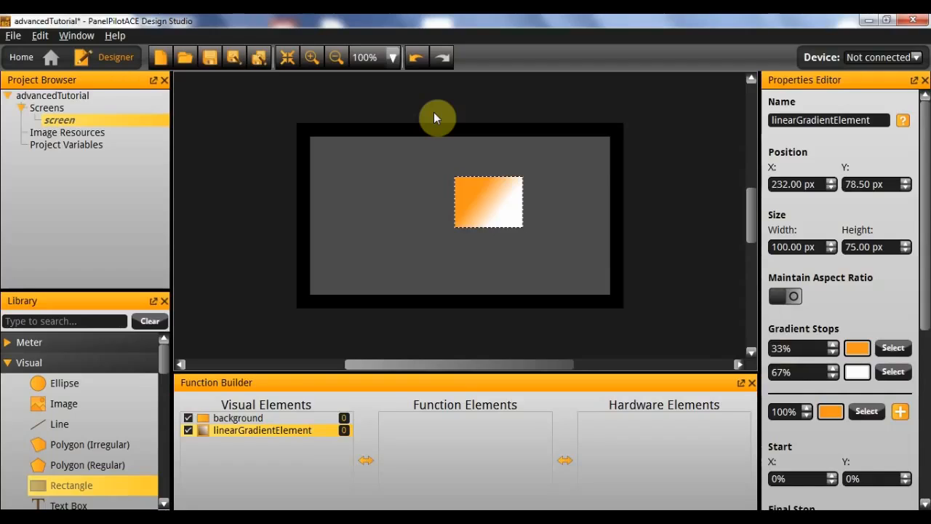
Rename the gradient element "labelBackground" and enlarge it to about 194 by 106.5 px on the left half of the background.
{"action": "double_click", "coordinate": [867, 119]}
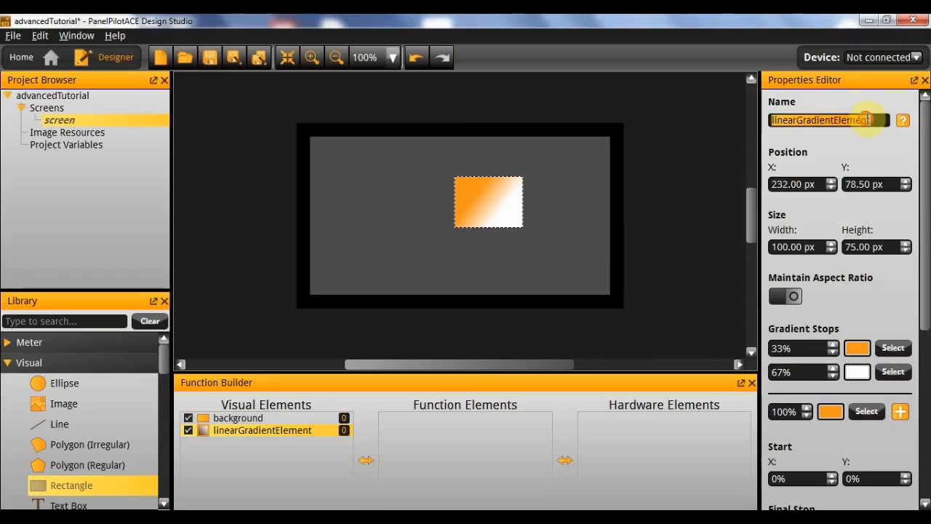
{"action": "key", "text": "BackSpace"}
{"action": "type", "text": "labelBa"}
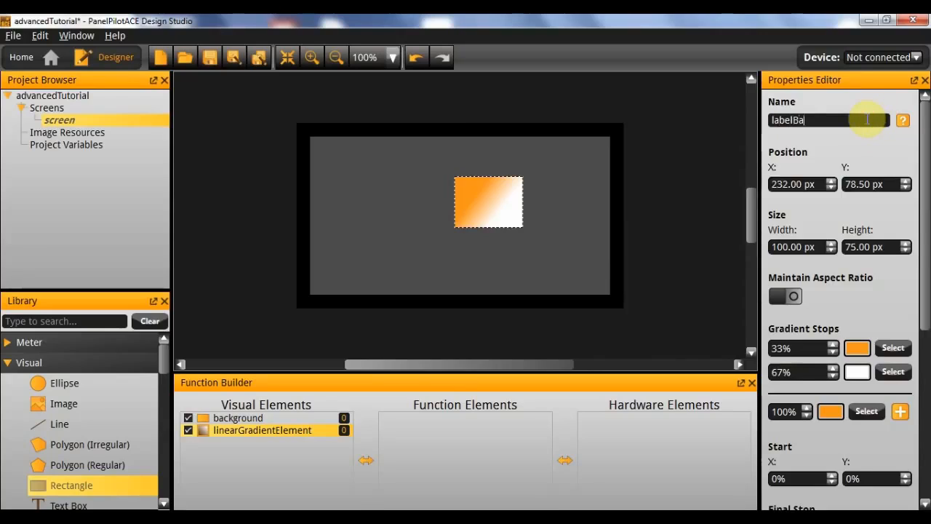
{"action": "type", "text": "ckground"}
{"action": "key", "text": "Return"}
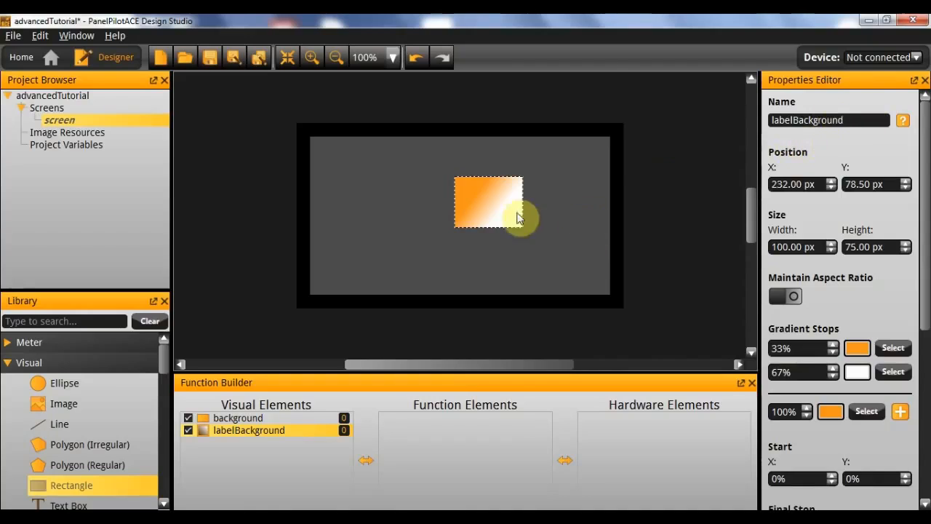
{"action": "left_click_drag", "start_coordinate": [509, 210], "coordinate": [459, 240]}
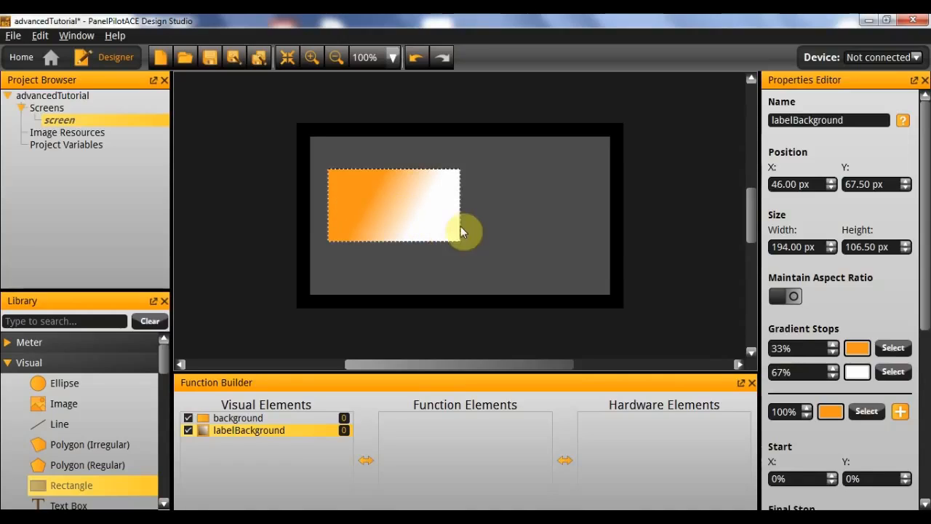
Save the 33% stop's orange as a custom colour, darken it to brown (157, 94, 17), save that too and apply it.
{"action": "left_click", "coordinate": [888, 349]}
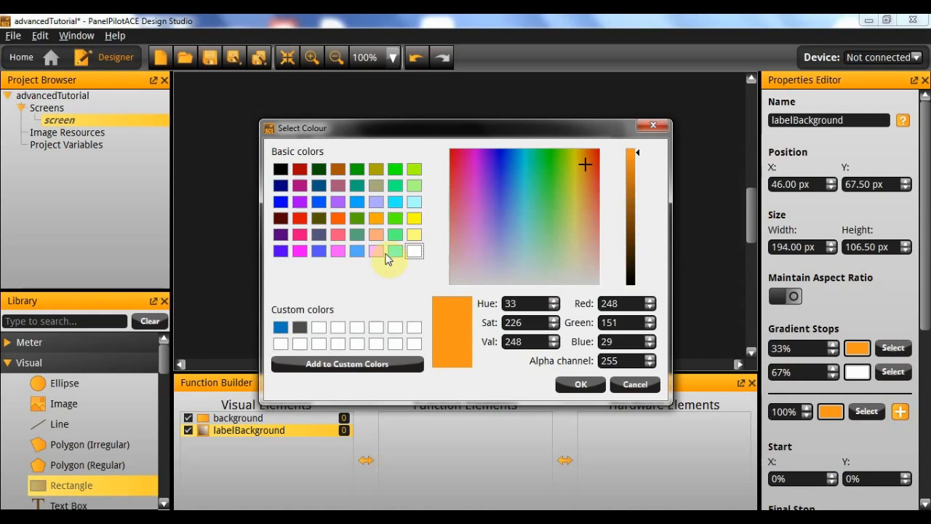
{"action": "left_click", "coordinate": [349, 364]}
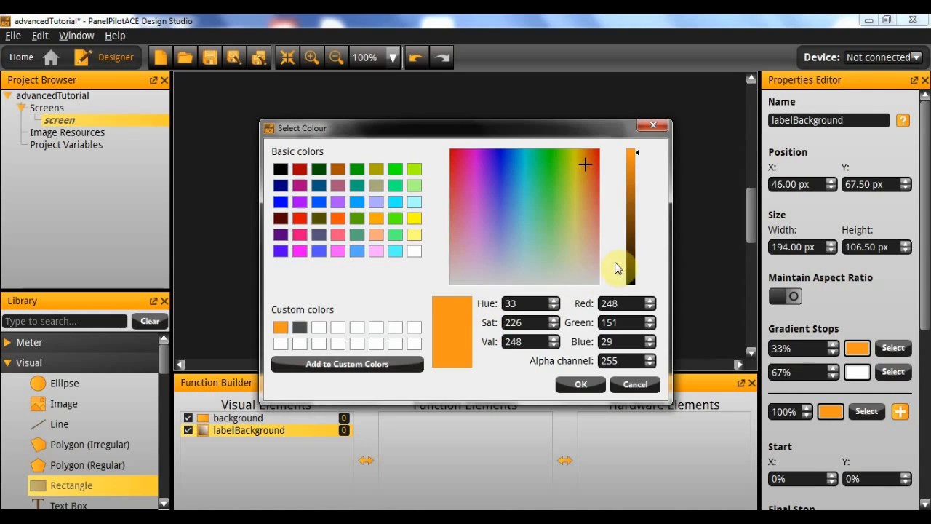
{"action": "left_click", "coordinate": [633, 197]}
{"action": "left_click_drag", "start_coordinate": [634, 202], "coordinate": [635, 205]}
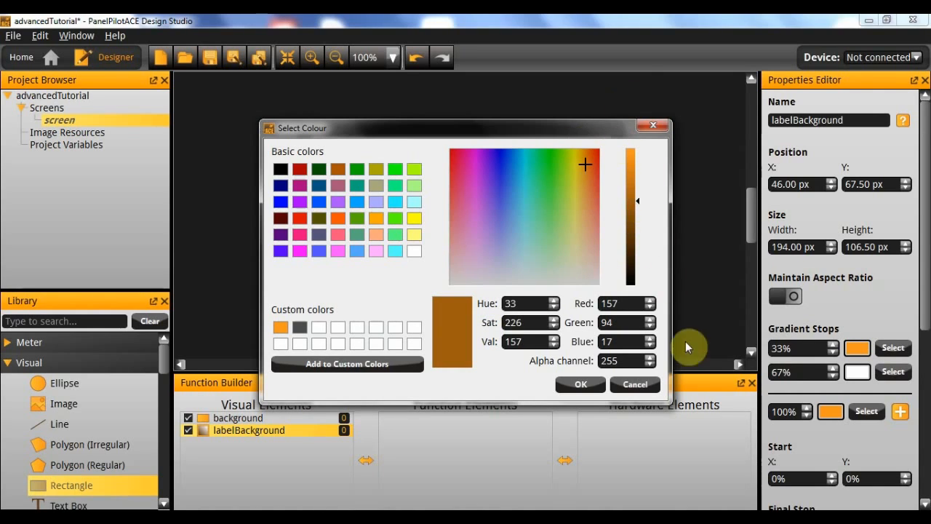
{"action": "left_click", "coordinate": [385, 366]}
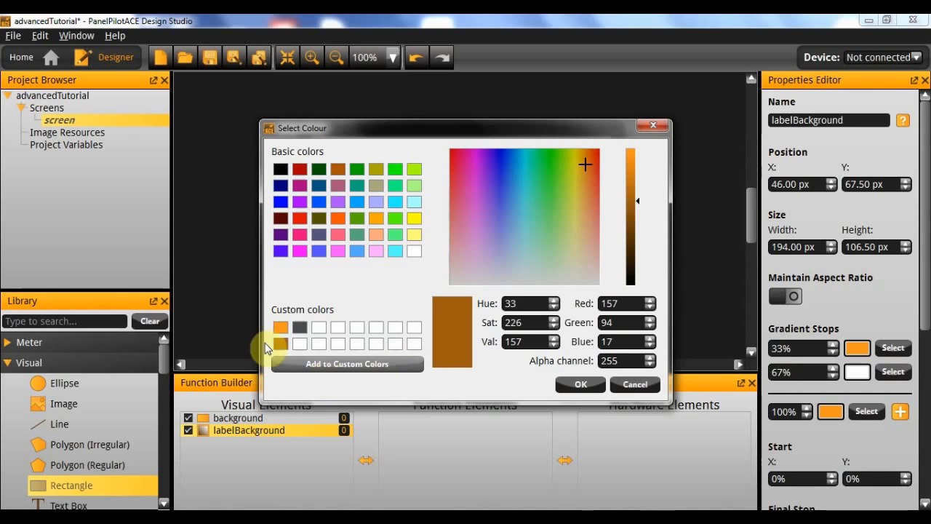
{"action": "left_click", "coordinate": [582, 384]}
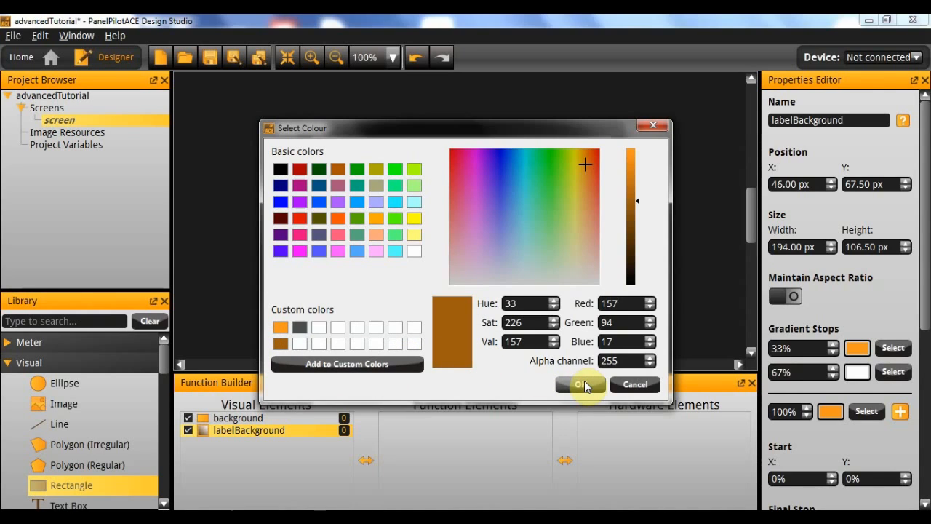
{"action": "left_click", "coordinate": [582, 384]}
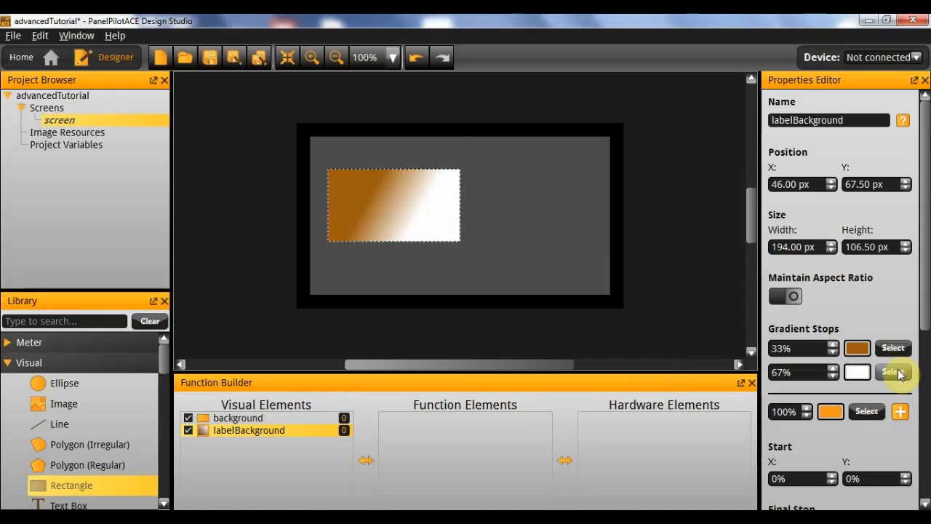
Set the 33% gradient stop of labelBackground to the saved orange custom colour.
{"action": "left_click", "coordinate": [894, 348]}
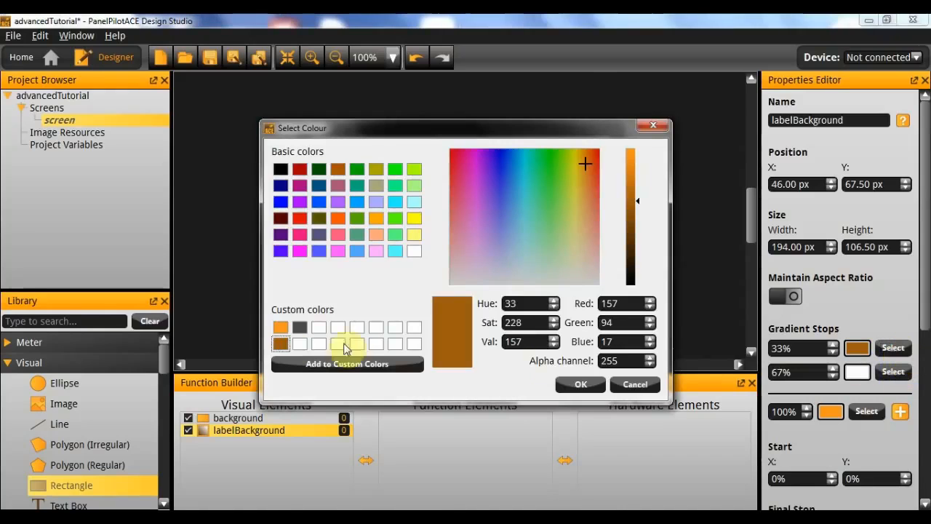
{"action": "left_click", "coordinate": [280, 326]}
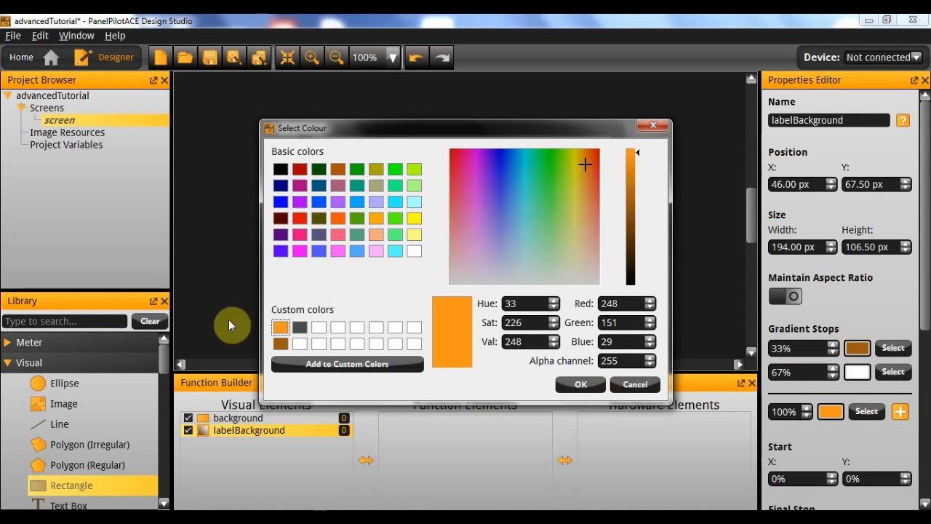
{"action": "left_click", "coordinate": [580, 384]}
Set the 67% gradient stop of labelBackground to the saved brown custom colour and resize the element to about 203 by 103.5 px.
{"action": "left_click", "coordinate": [894, 372]}
{"action": "left_click", "coordinate": [280, 344]}
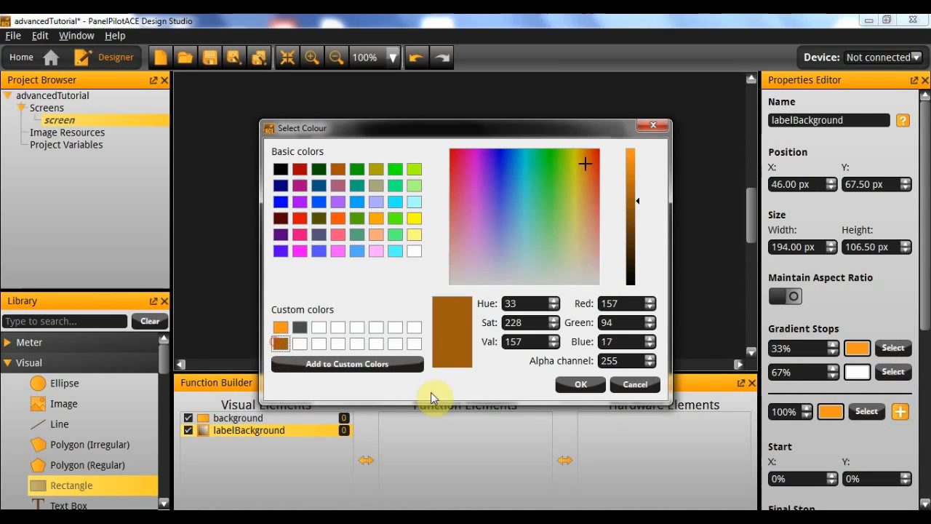
{"action": "left_click", "coordinate": [581, 386]}
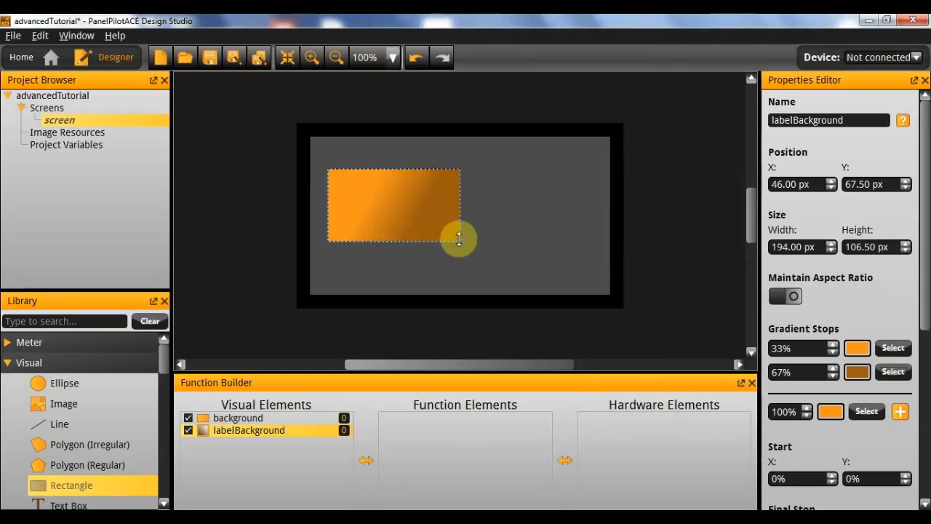
{"action": "mouse_move", "coordinate": [455, 237]}
{"action": "left_mouse_down"}
{"action": "mouse_move", "coordinate": [434, 212]}
{"action": "mouse_move", "coordinate": [424, 221]}
{"action": "mouse_move", "coordinate": [466, 240]}
{"action": "left_mouse_up"}
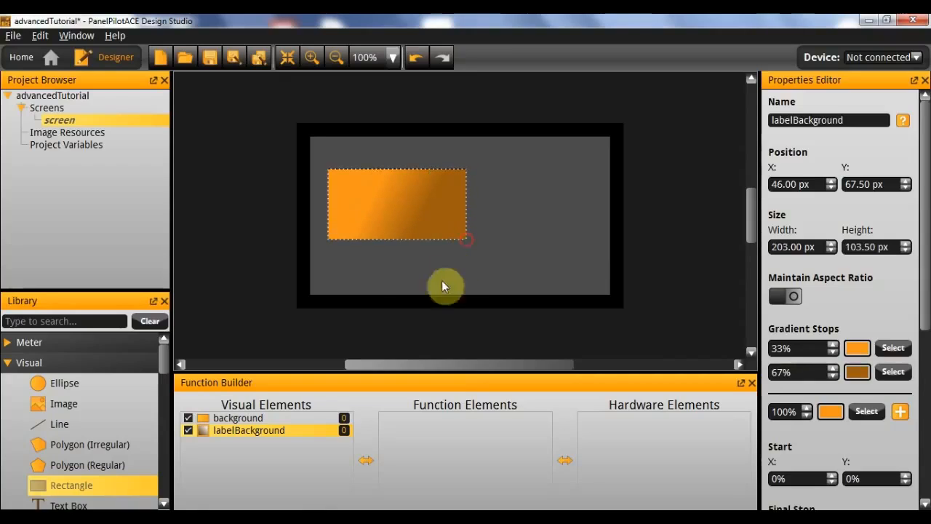
Copy and paste labelBackground, place the duplicate beside the original and narrow it to roughly half its width.
{"action": "left_click", "coordinate": [396, 210]}
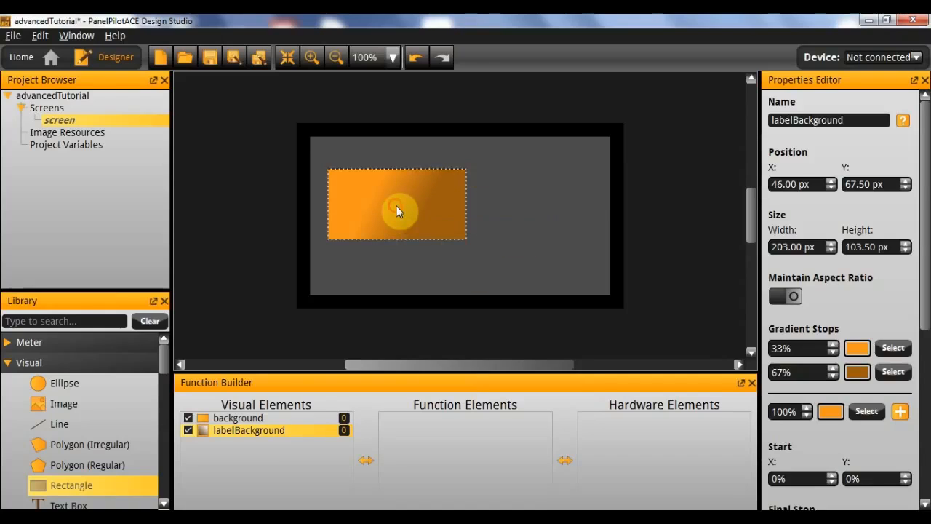
{"action": "right_click", "coordinate": [414, 205]}
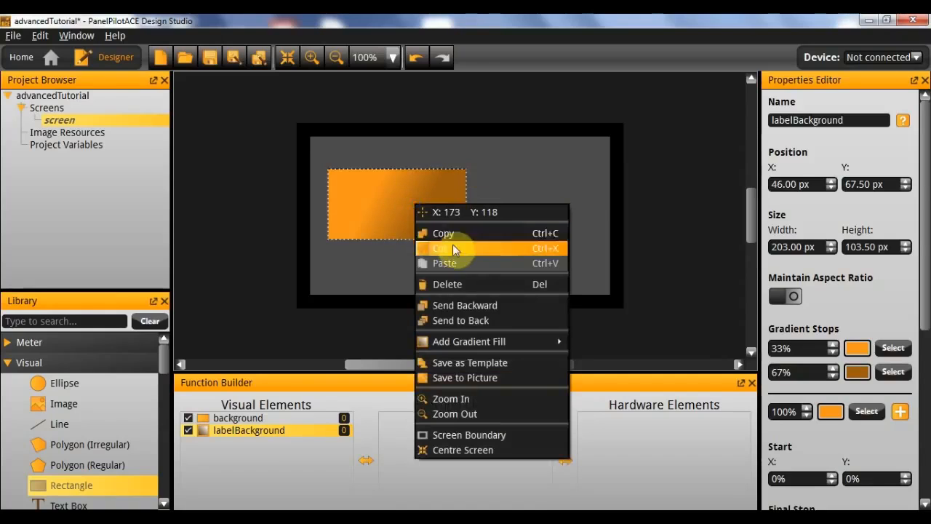
{"action": "right_click", "coordinate": [433, 208]}
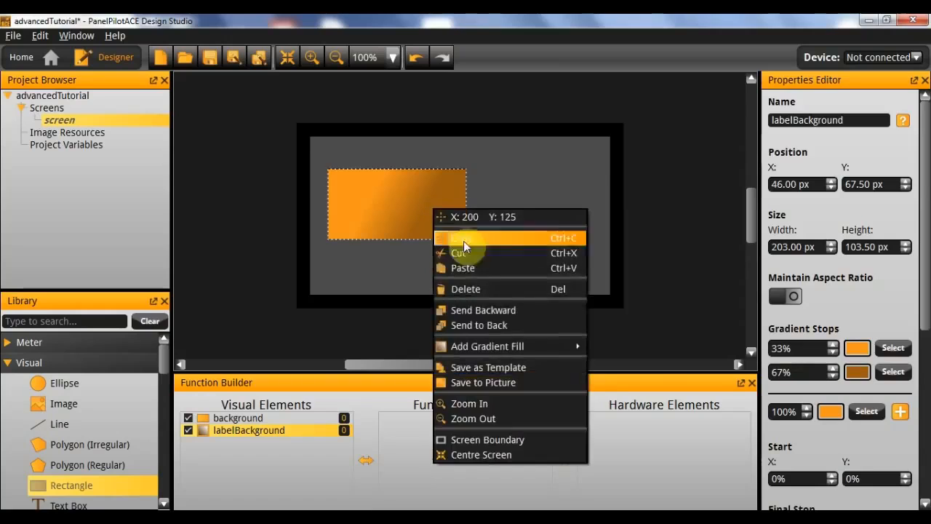
{"action": "left_click", "coordinate": [475, 270]}
{"action": "left_click_drag", "start_coordinate": [461, 247], "coordinate": [573, 232]}
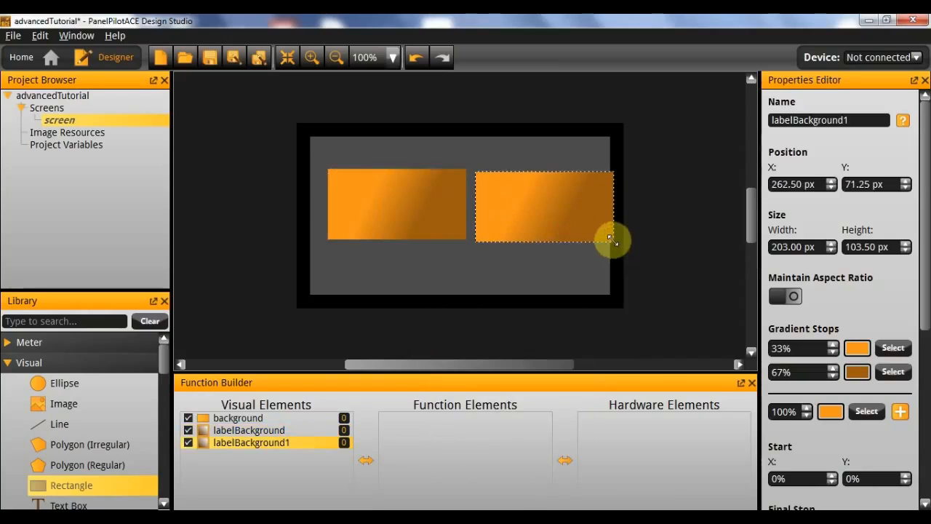
{"action": "left_click_drag", "start_coordinate": [613, 241], "coordinate": [549, 240]}
{"action": "left_click", "coordinate": [505, 273]}
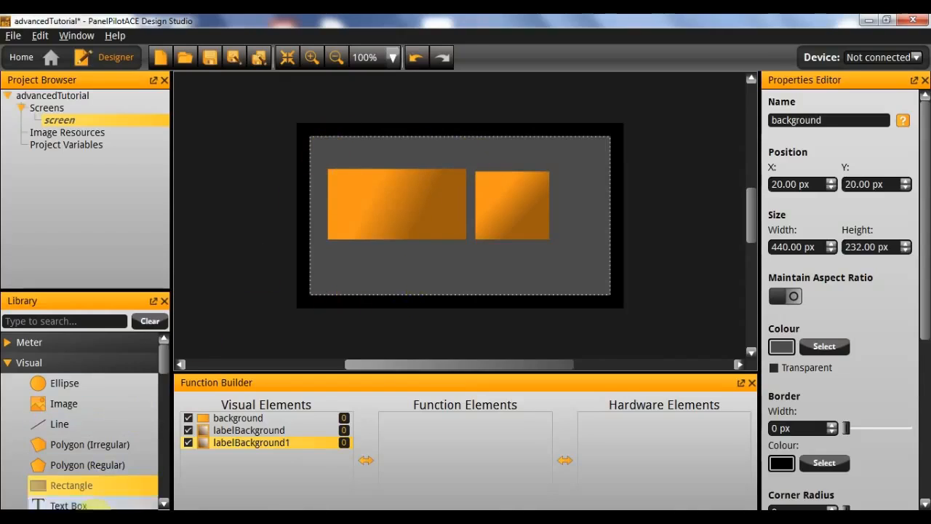
Add a text box above labelBackground, overlapping its upper edge, and name it titleText.
{"action": "left_click_drag", "start_coordinate": [66, 503], "coordinate": [370, 170]}
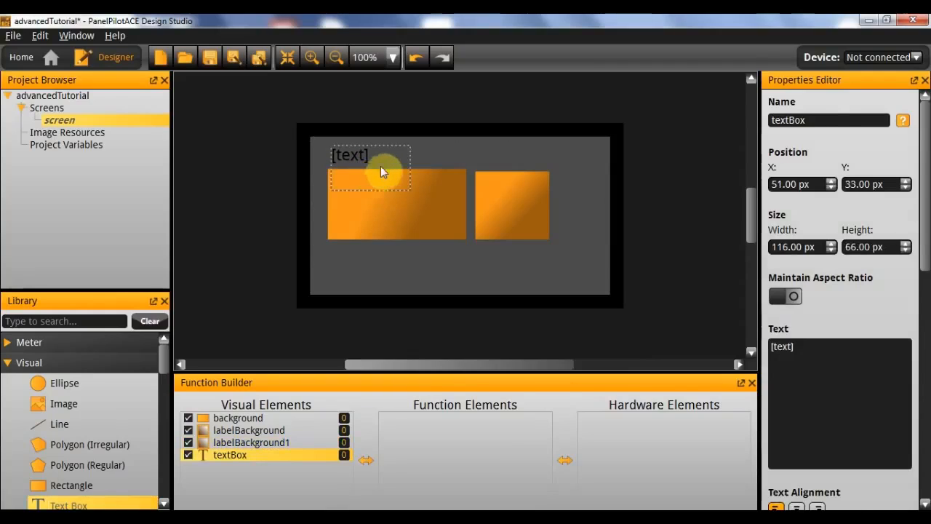
{"action": "left_click_drag", "start_coordinate": [823, 121], "coordinate": [713, 110]}
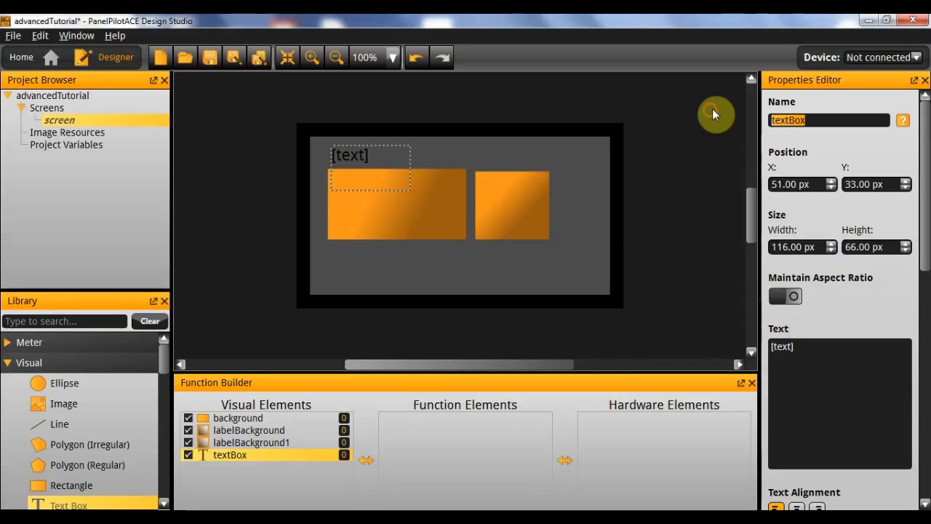
{"action": "type", "text": "tile"}
{"action": "key", "text": "BackSpace"}
{"action": "key", "text": "BackSpace"}
{"action": "type", "text": "tleText"}
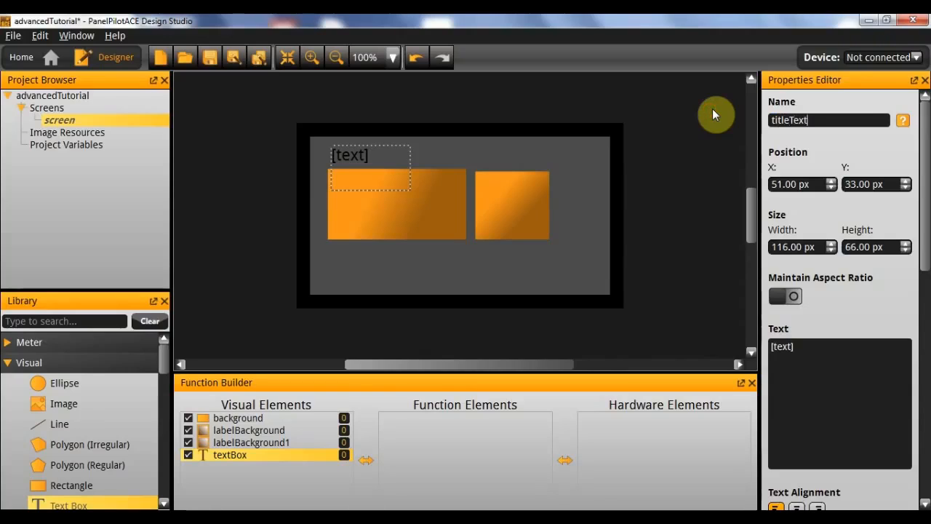
{"action": "key", "text": "Return"}
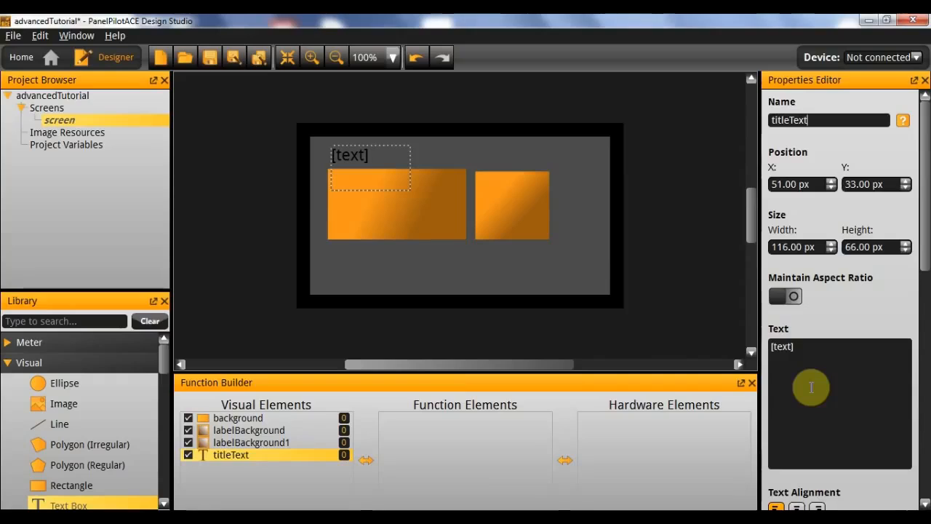
Set the titleText content to "Water Temperature" and resize its box to about 225 by 31 px.
{"action": "left_click_drag", "start_coordinate": [859, 374], "coordinate": [542, 339]}
{"action": "type", "text": "Water Temperature"}
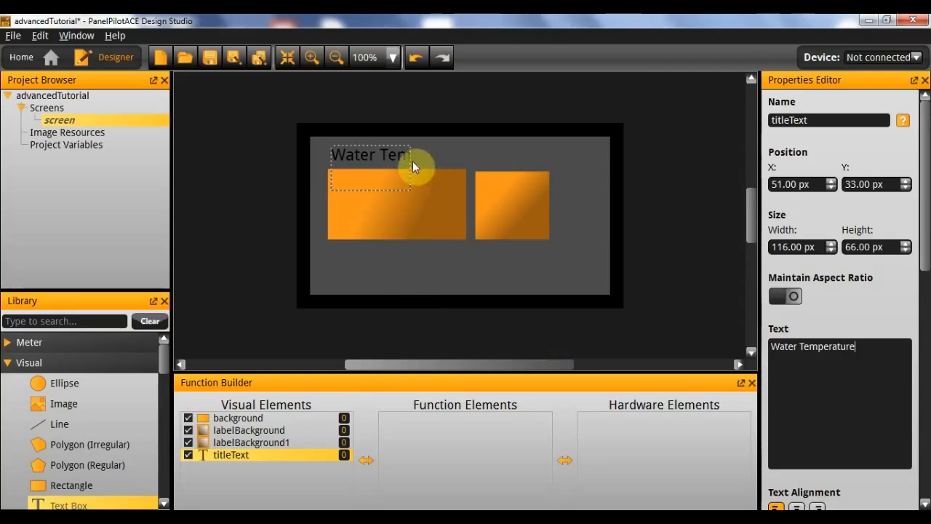
{"action": "left_click_drag", "start_coordinate": [411, 158], "coordinate": [484, 154]}
{"action": "left_click_drag", "start_coordinate": [433, 189], "coordinate": [435, 166]}
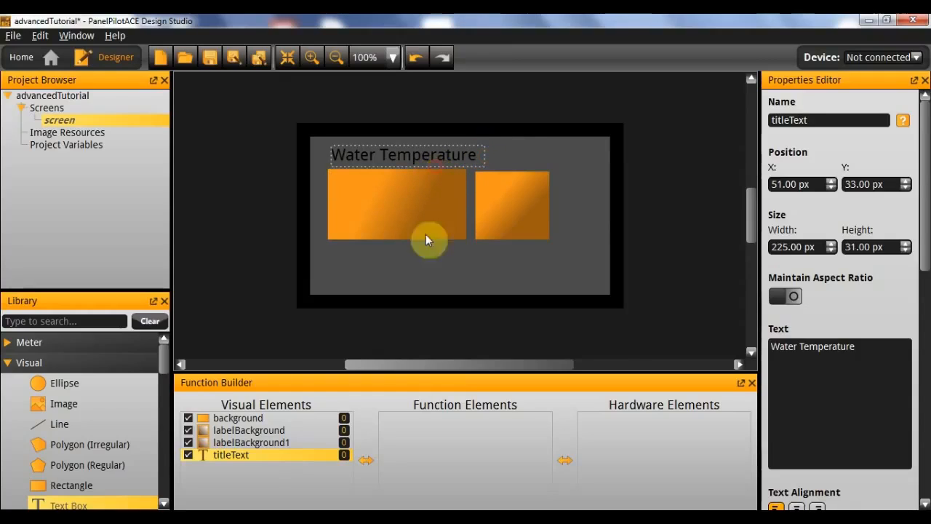
Nudge labelBackground slightly down, away from the title.
{"action": "left_click", "coordinate": [429, 269]}
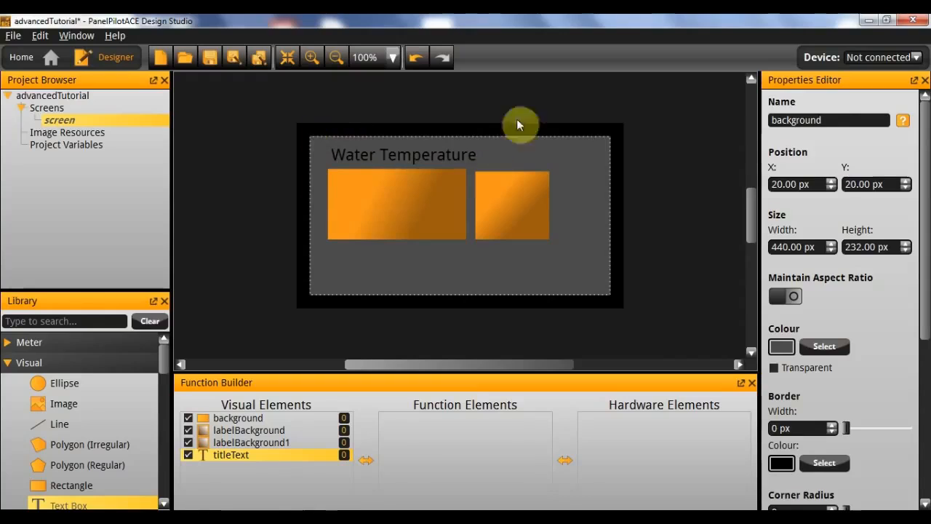
{"action": "left_click_drag", "start_coordinate": [402, 221], "coordinate": [402, 224]}
{"action": "left_click", "coordinate": [466, 255]}
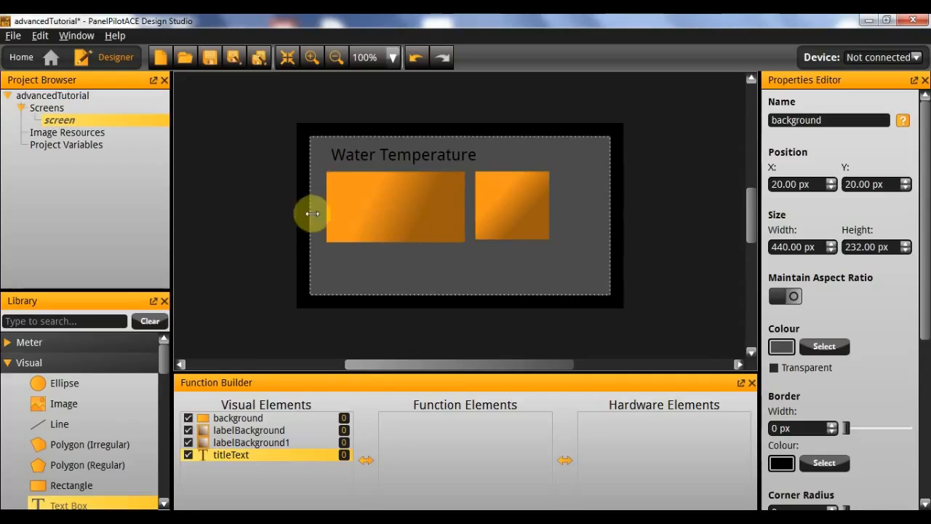
Add a text box over labelBackground and name it digitalMeter.
{"action": "left_click_drag", "start_coordinate": [87, 502], "coordinate": [387, 201]}
{"action": "left_click", "coordinate": [837, 123]}
{"action": "type", "text": "digitalMeter"}
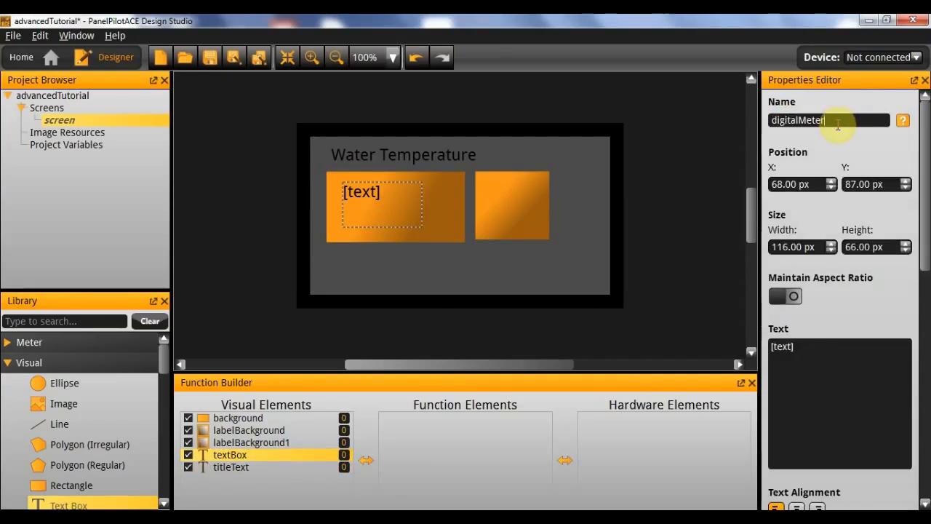
{"action": "key", "text": "Return"}
Set the digitalMeter text to "100.0".
{"action": "left_click", "coordinate": [851, 363]}
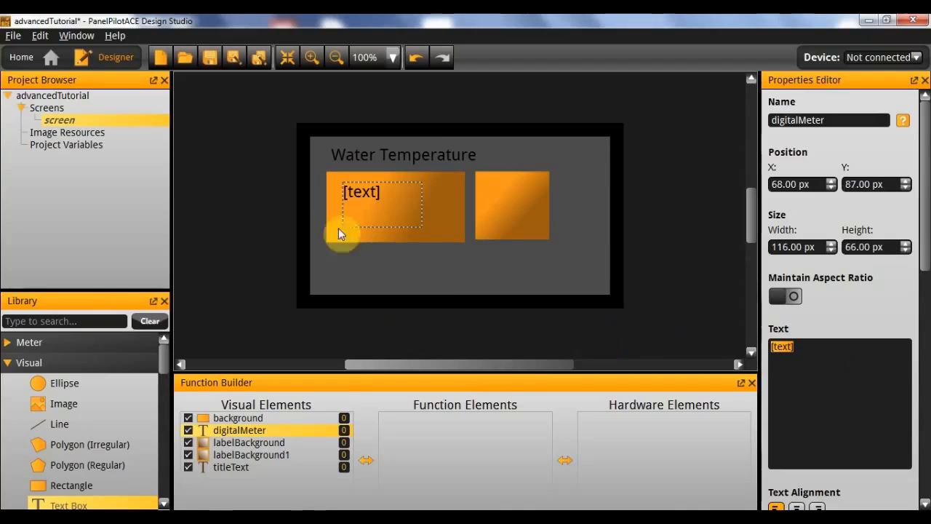
{"action": "type", "text": "0;0"}
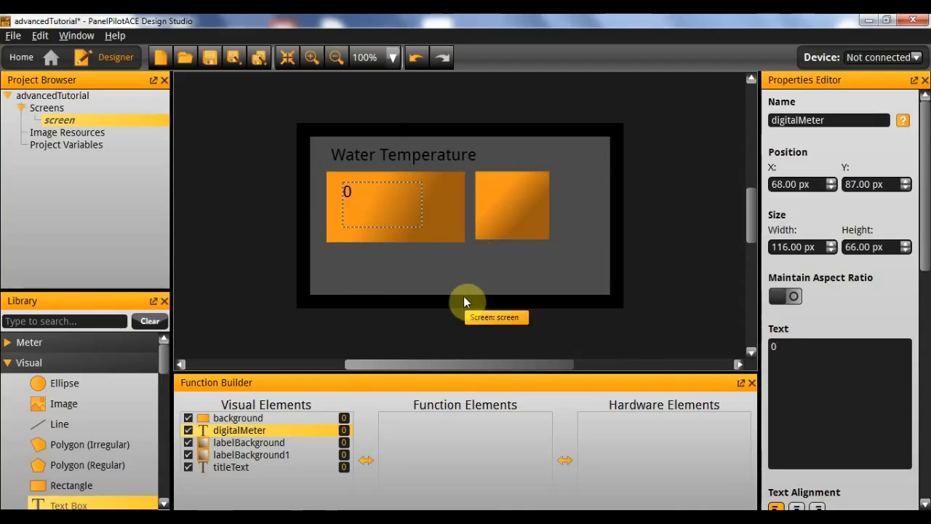
{"action": "key", "text": "BackSpace"}
{"action": "key", "text": "BackSpace"}
{"action": "type", "text": ".0"}
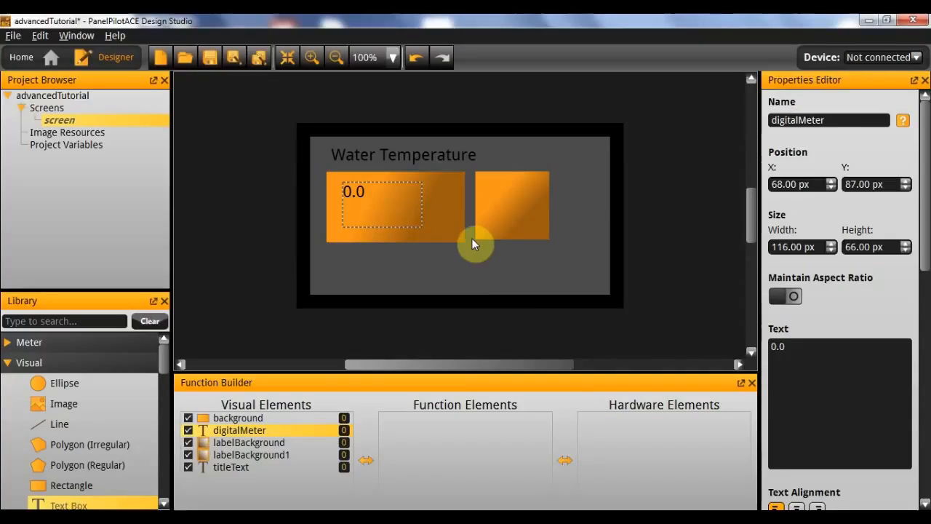
{"action": "left_click", "coordinate": [771, 351]}
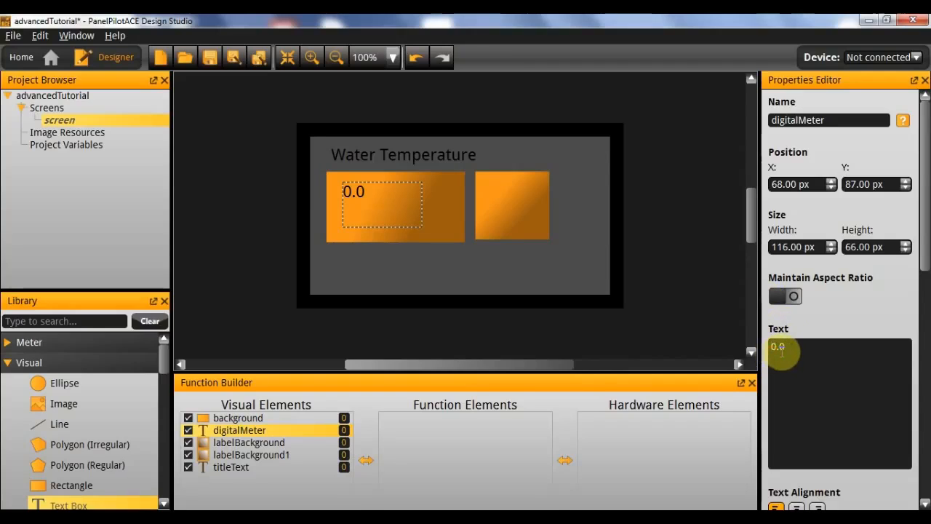
{"action": "type", "text": "10"}
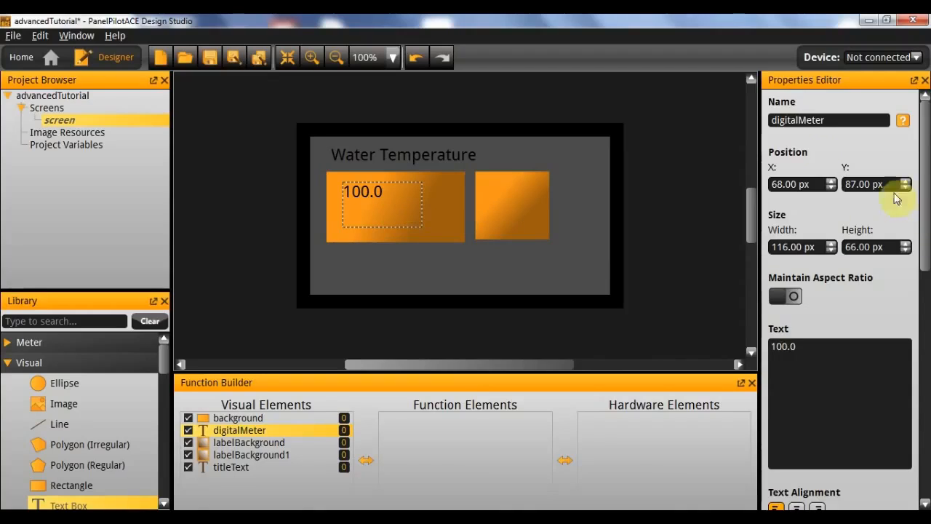
Set the digitalMeter font size to 40 px and nudge its text box slightly up and left within labelBackground.
{"action": "scroll", "coordinate": [853, 218], "scroll_direction": "down", "scroll_amount": 3}
{"action": "scroll", "coordinate": [853, 218], "scroll_direction": "down", "scroll_amount": 5}
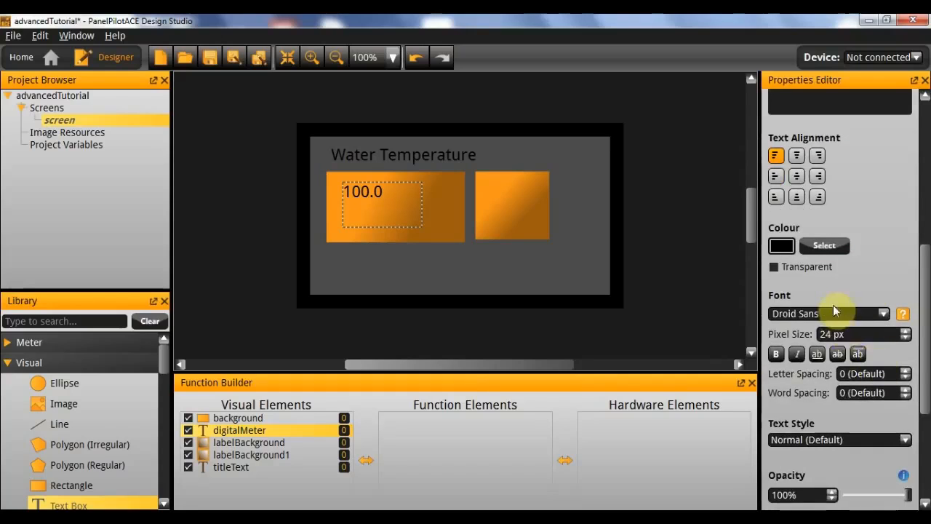
{"action": "left_click", "coordinate": [875, 335]}
{"action": "type", "text": "40"}
{"action": "key", "text": "Return"}
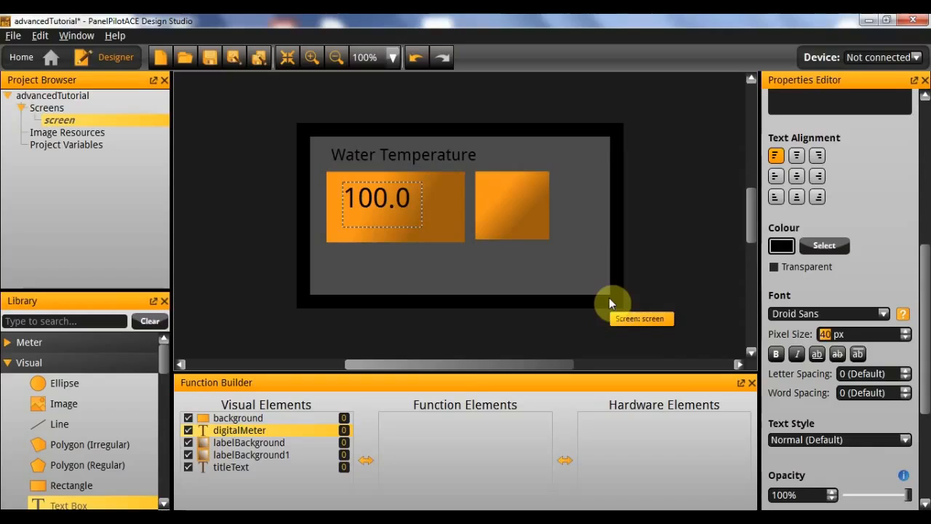
{"action": "left_click", "coordinate": [388, 282]}
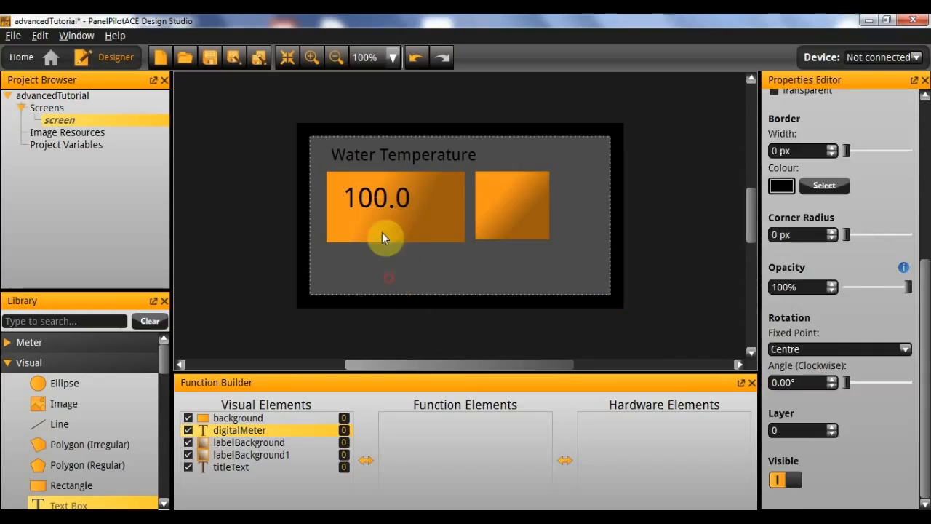
{"action": "left_click", "coordinate": [373, 196]}
{"action": "left_click_drag", "start_coordinate": [373, 197], "coordinate": [371, 195]}
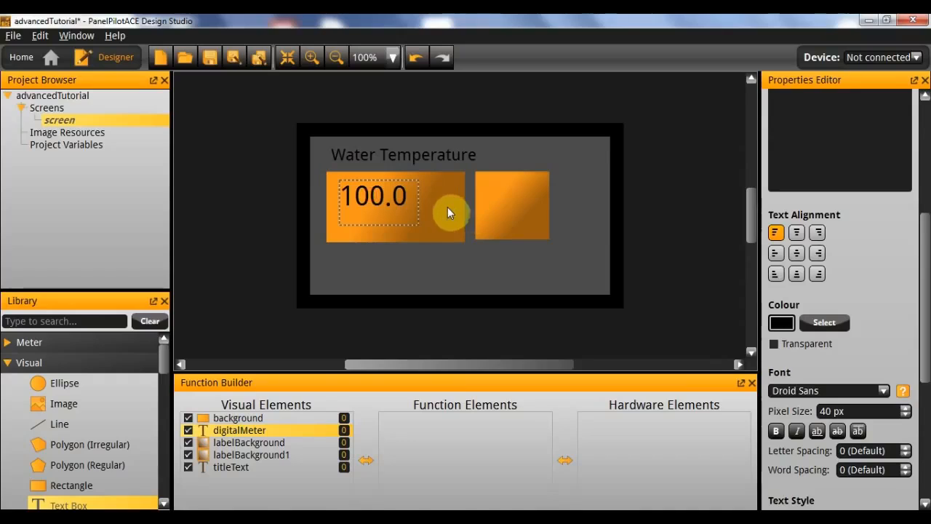
{"action": "left_click", "coordinate": [443, 206]}
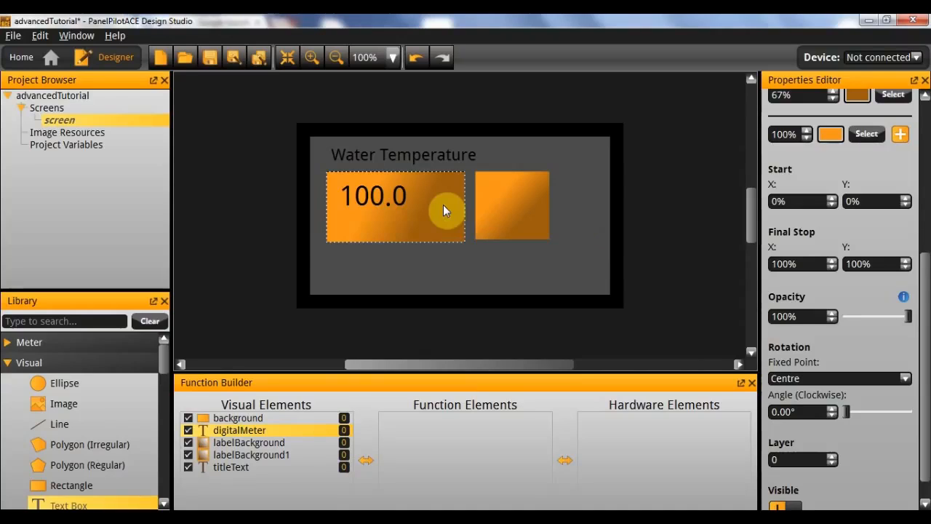
Add a text box immediately to the right of the 100.0 reading and set its text to "°C".
{"action": "left_click_drag", "start_coordinate": [123, 502], "coordinate": [455, 211]}
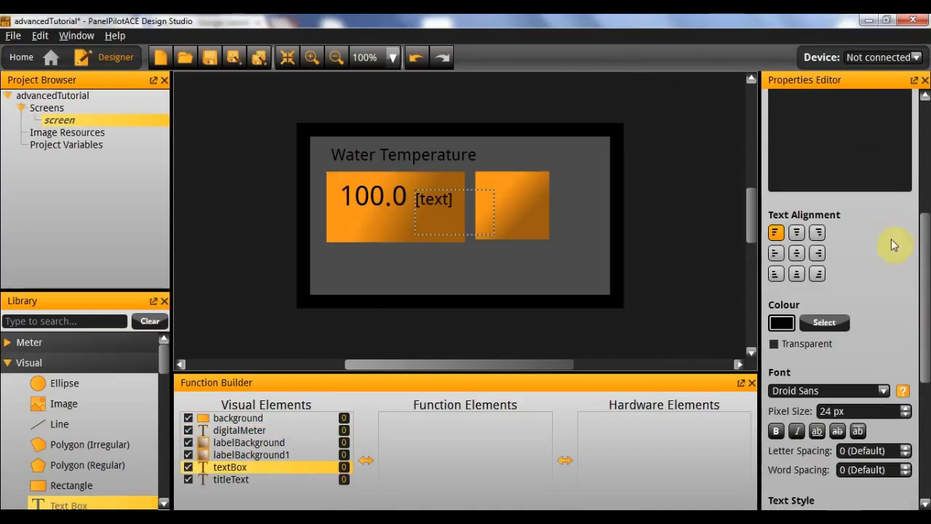
{"action": "scroll", "coordinate": [835, 214], "scroll_direction": "up", "scroll_amount": 3}
{"action": "left_click_drag", "start_coordinate": [836, 214], "coordinate": [741, 177]}
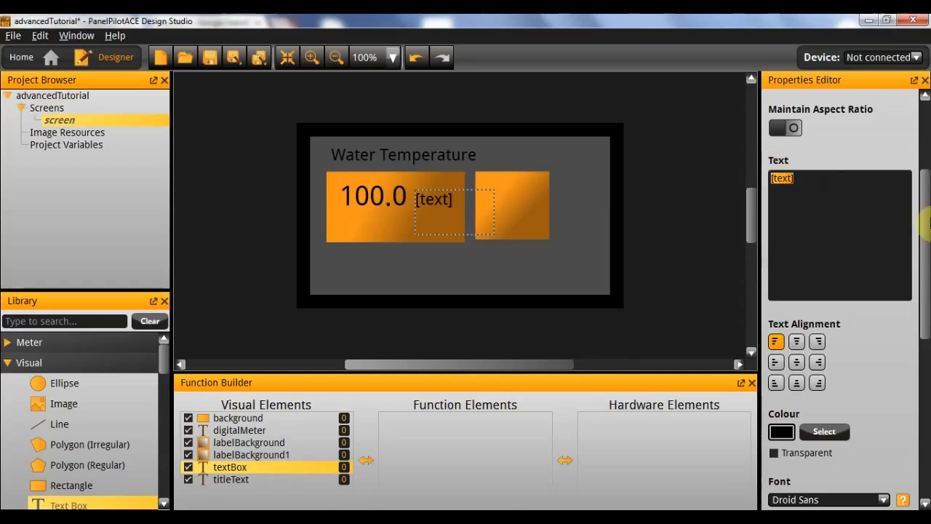
{"action": "type", "text": "°C"}
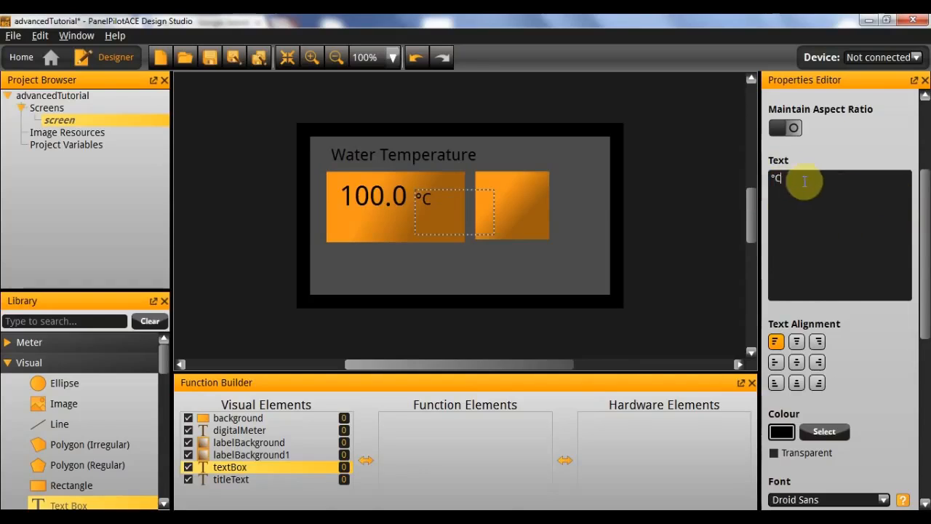
Rename the °C text box "units" and shrink it to about 29 by 27 px around its text.
{"action": "scroll", "coordinate": [861, 256], "scroll_direction": "up", "scroll_amount": 3}
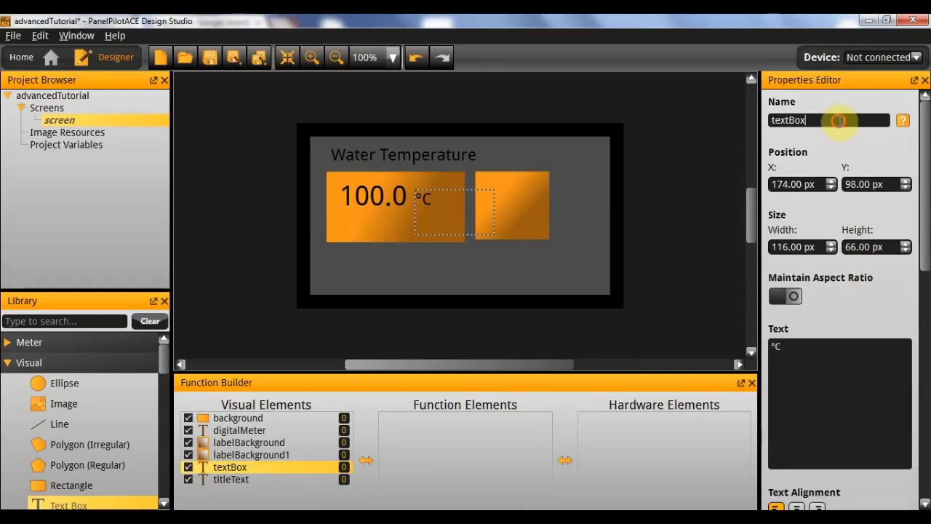
{"action": "double_click", "coordinate": [838, 125]}
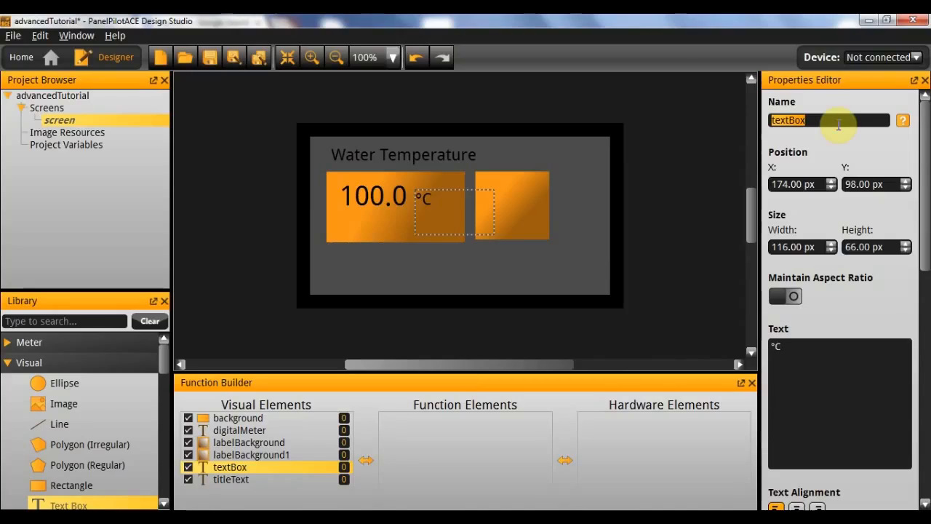
{"action": "type", "text": "units"}
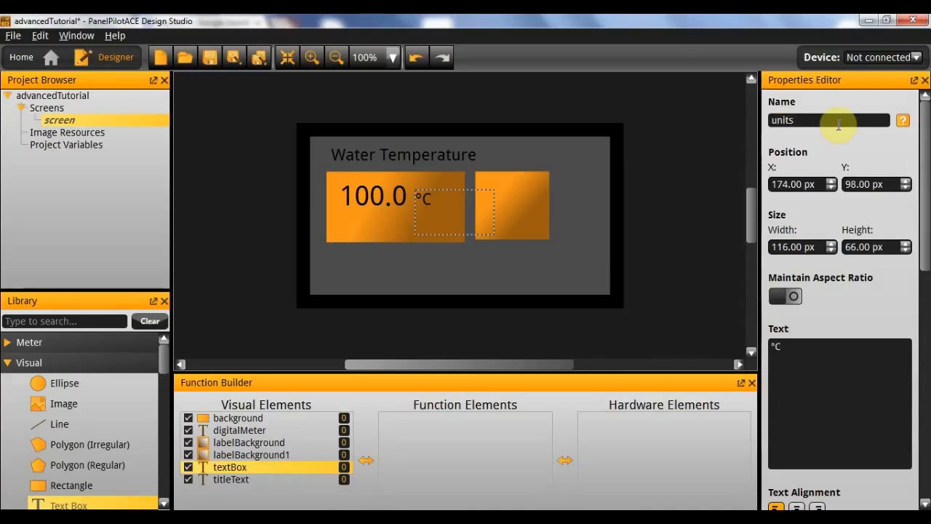
{"action": "key", "text": "Return"}
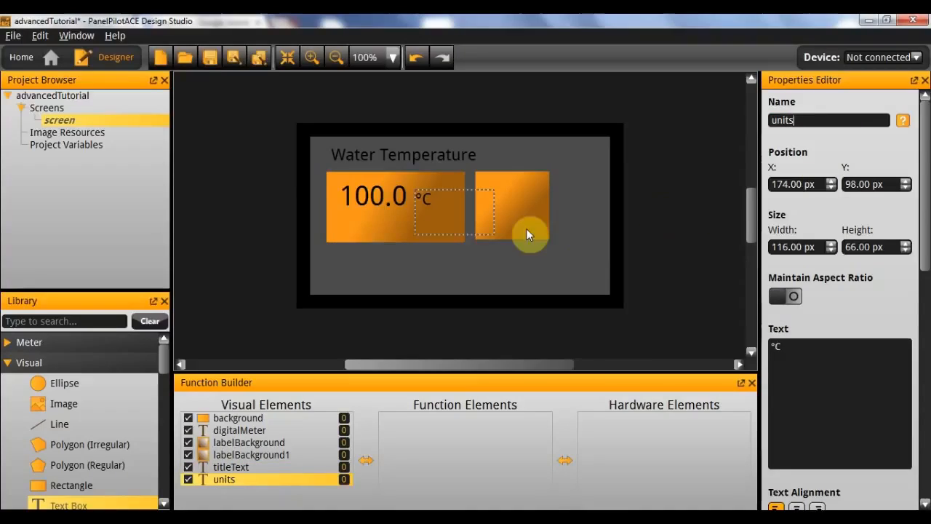
{"action": "left_click_drag", "start_coordinate": [492, 232], "coordinate": [435, 208]}
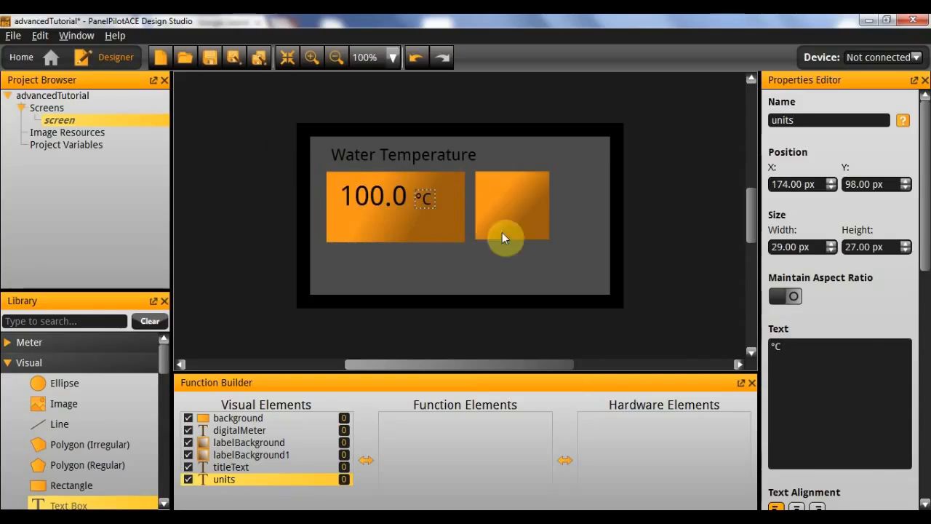
Nudge the units text box slightly left so it sits closer to the 100.0 reading.
{"action": "left_click", "coordinate": [445, 224]}
{"action": "left_click", "coordinate": [430, 200]}
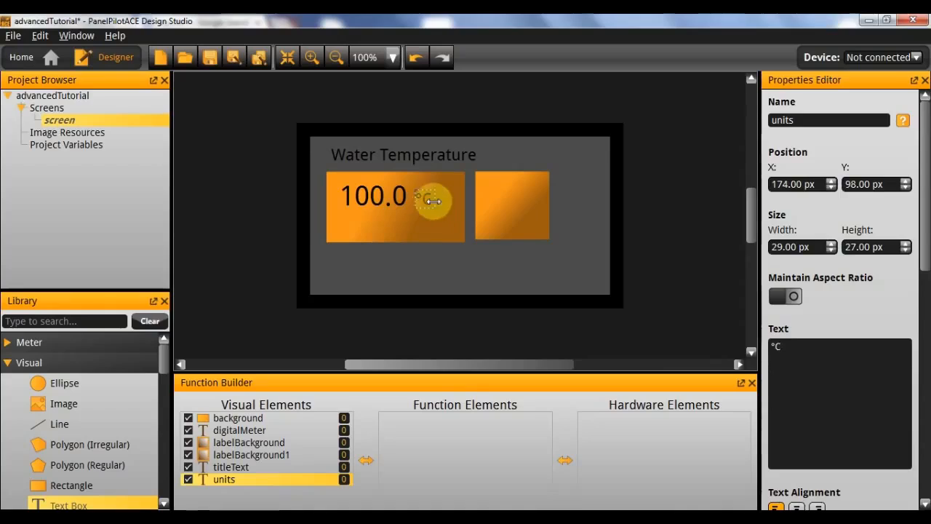
{"action": "left_click_drag", "start_coordinate": [424, 201], "coordinate": [419, 200]}
{"action": "left_click", "coordinate": [411, 218]}
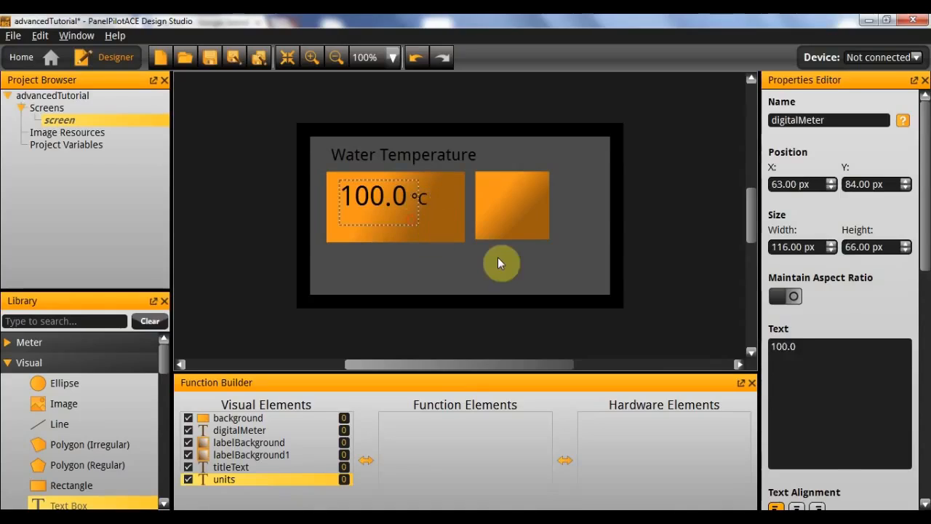
{"action": "left_click", "coordinate": [357, 240]}
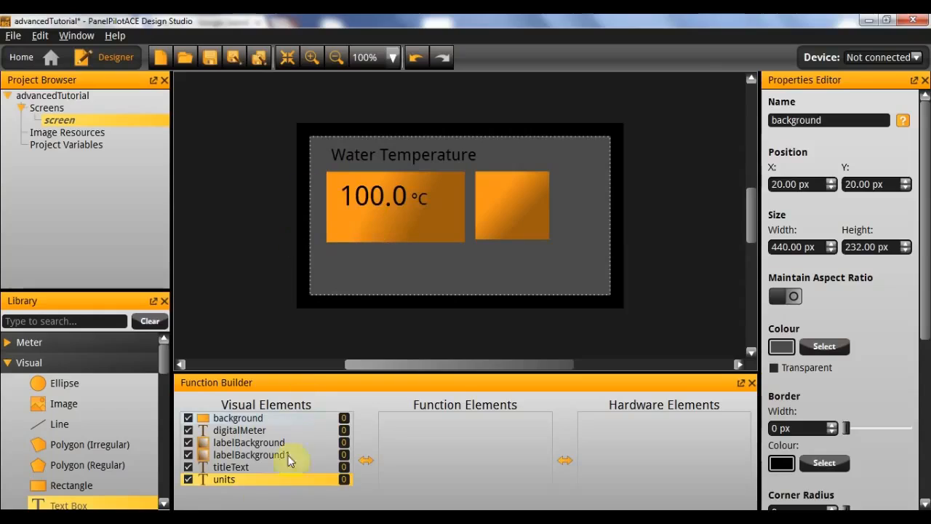
Add a text box below the 100.0 reading and name it "label".
{"action": "left_click_drag", "start_coordinate": [112, 500], "coordinate": [384, 235]}
{"action": "double_click", "coordinate": [823, 122]}
{"action": "type", "text": "la"}
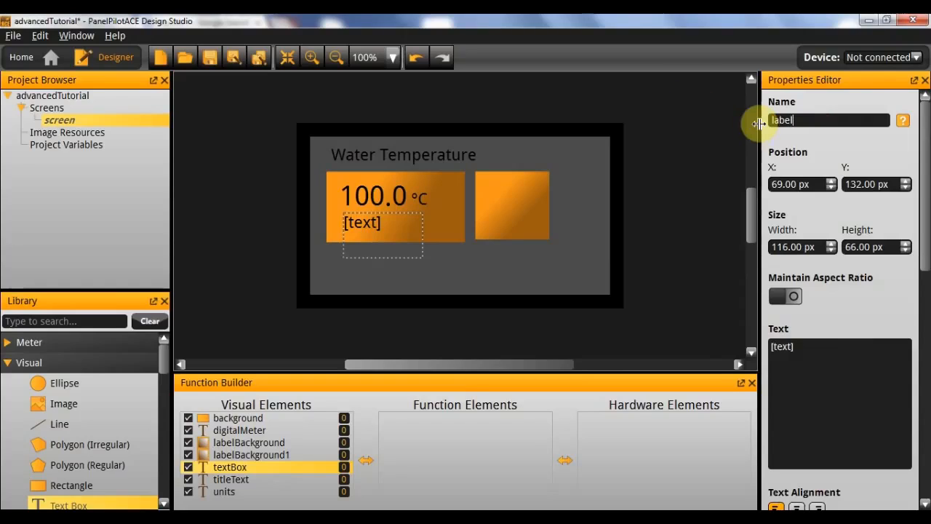
{"action": "type", "text": "bel"}
{"action": "key", "text": "Return"}
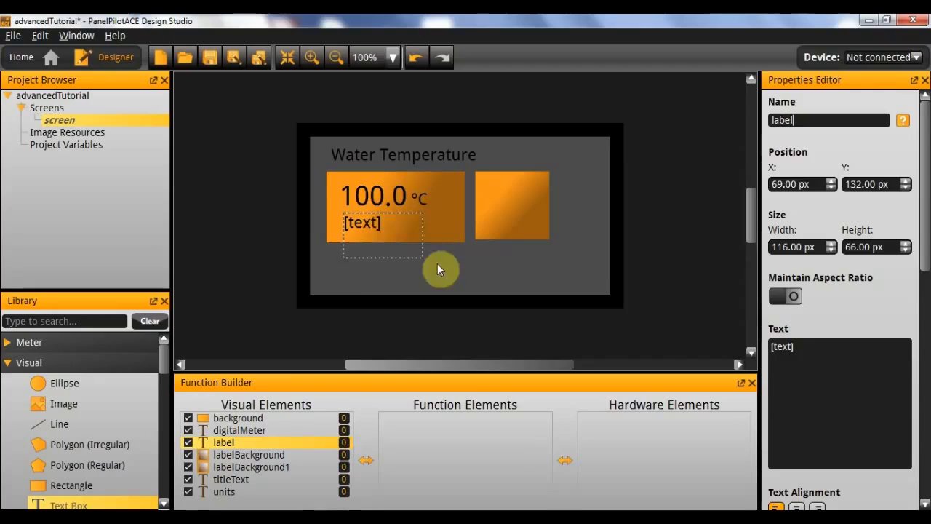
Resize the label text box to about 168 by 33 px and set its text to "Module House".
{"action": "left_click_drag", "start_coordinate": [422, 257], "coordinate": [457, 235]}
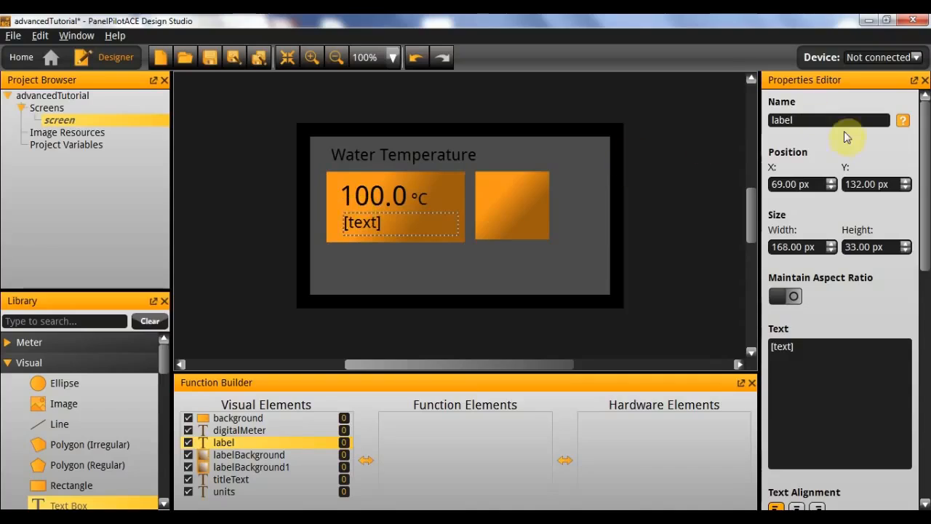
{"action": "left_click", "coordinate": [848, 350]}
{"action": "type", "text": "Module House"}
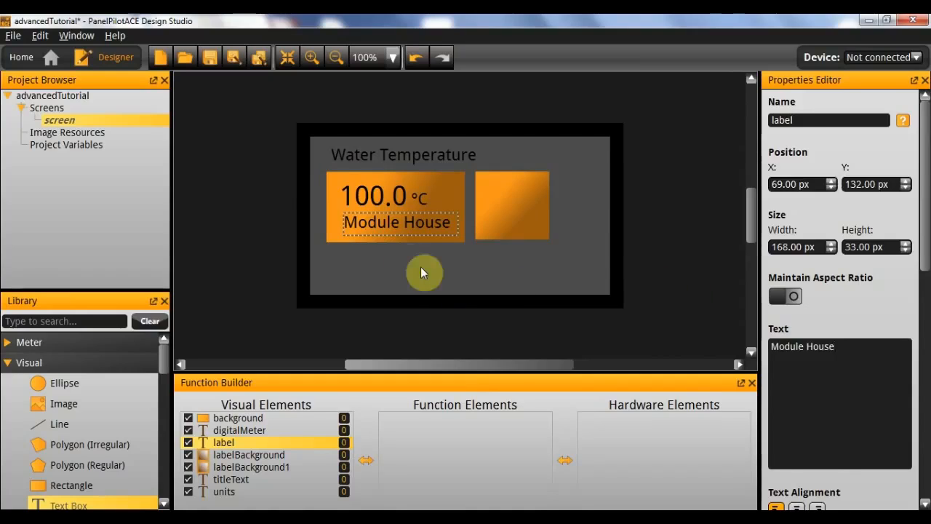
{"action": "left_click", "coordinate": [420, 272]}
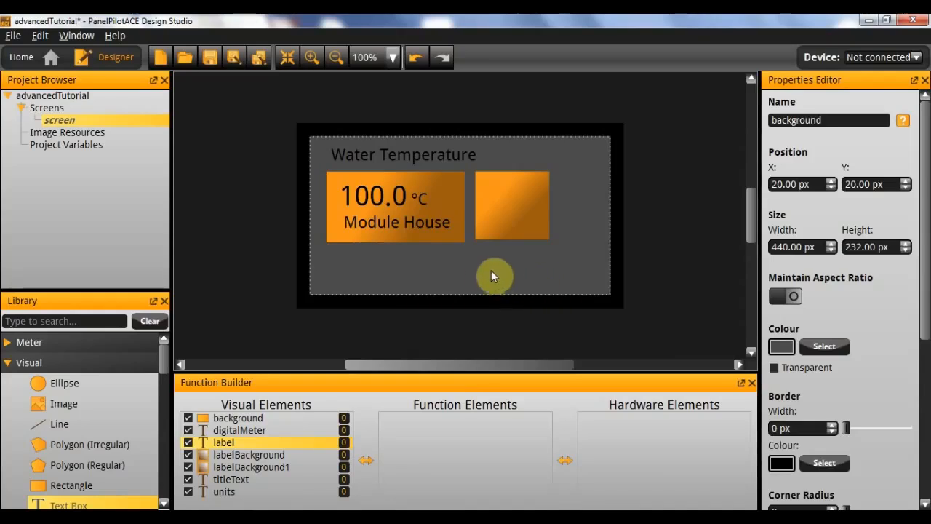
Bring alarm_icon.png from its file folder onto labelBackground1 and enable Maintain Aspect Ratio for the image.
{"action": "key", "text": "alt+Tab"}
{"action": "left_click_drag", "start_coordinate": [210, 109], "coordinate": [516, 205]}
{"action": "key", "text": "alt+Tab"}
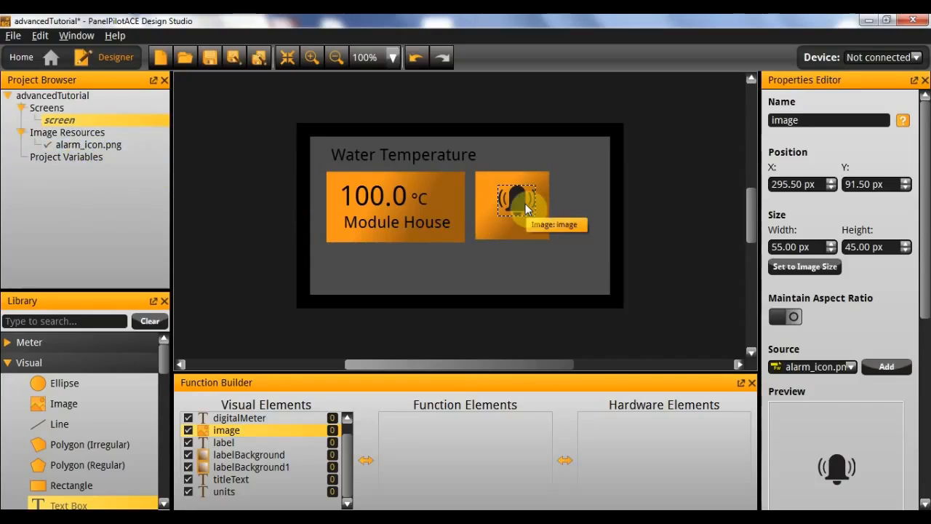
{"action": "left_click", "coordinate": [575, 262]}
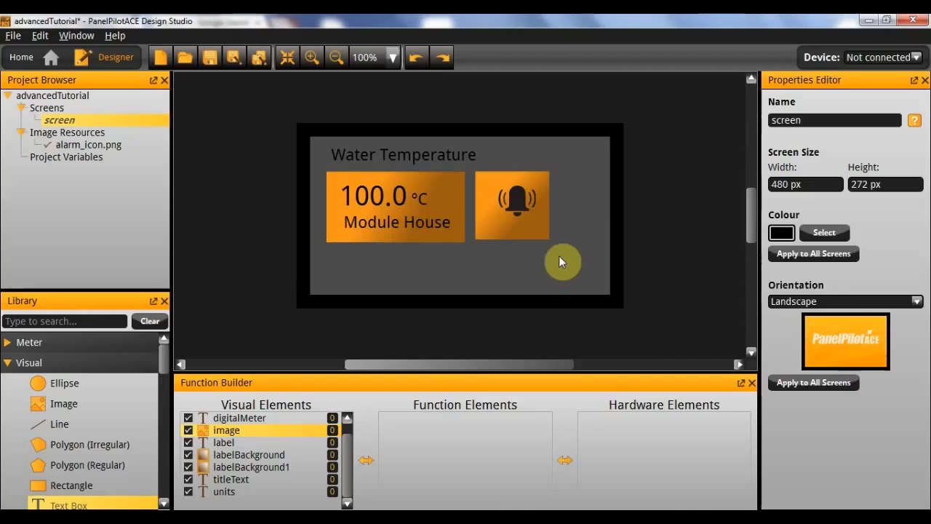
{"action": "left_click", "coordinate": [526, 203]}
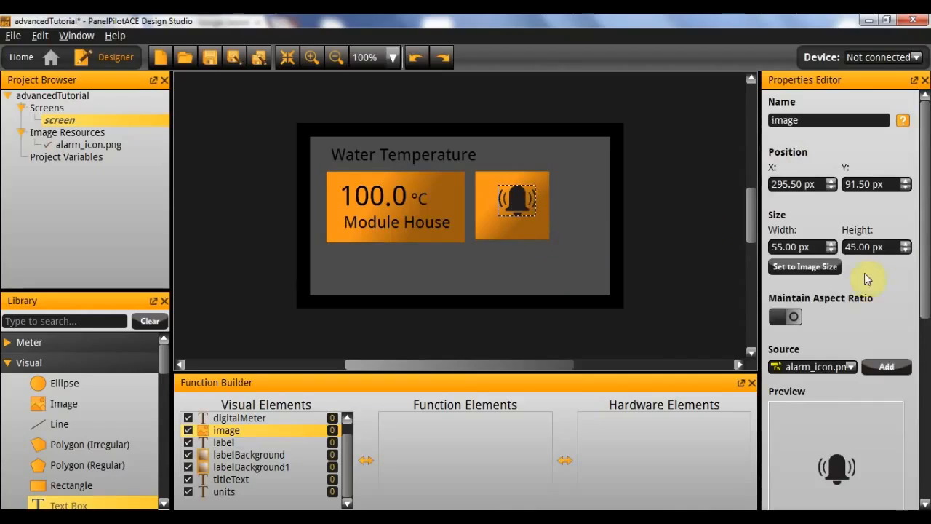
{"action": "left_click", "coordinate": [785, 316]}
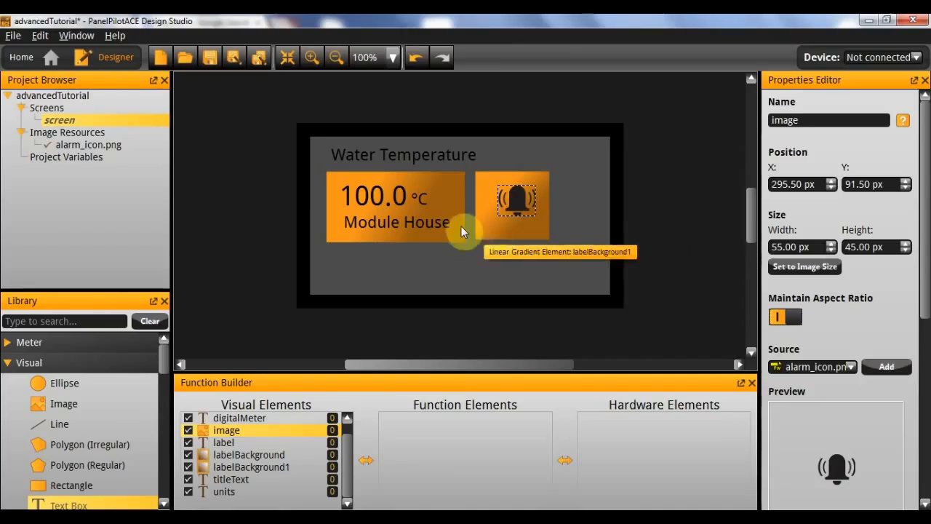
Set labelBackground1's size to 100 by 100 px.
{"action": "left_click", "coordinate": [515, 230]}
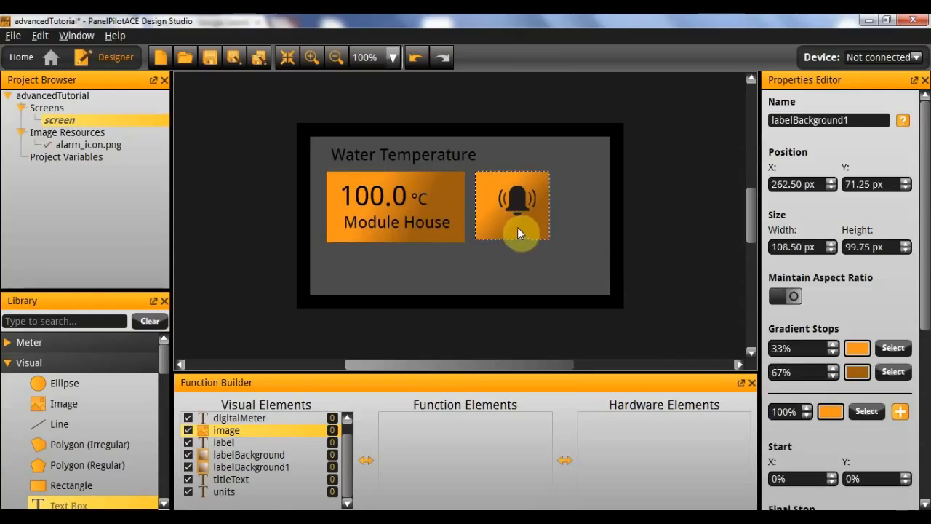
{"action": "left_click", "coordinate": [858, 248]}
{"action": "double_click", "coordinate": [858, 248]}
{"action": "type", "text": "100"}
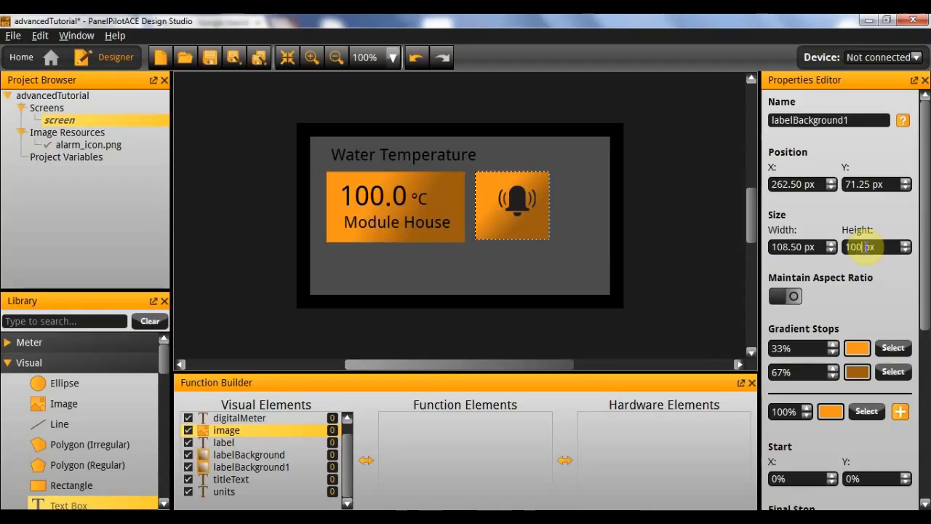
{"action": "double_click", "coordinate": [800, 247]}
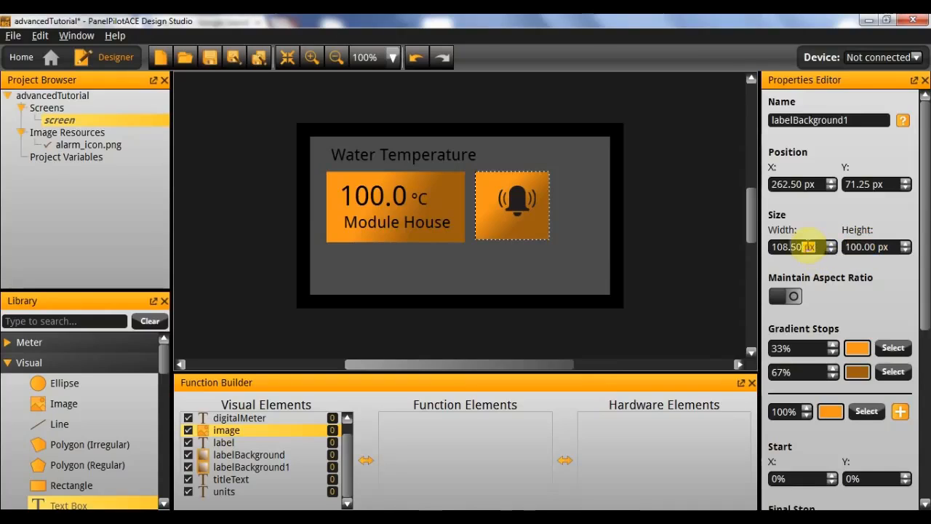
{"action": "type", "text": "10"}
{"action": "key", "text": "Return"}
Set the alarm image's height to 90 px and move the image back over labelBackground1.
{"action": "left_click", "coordinate": [516, 205]}
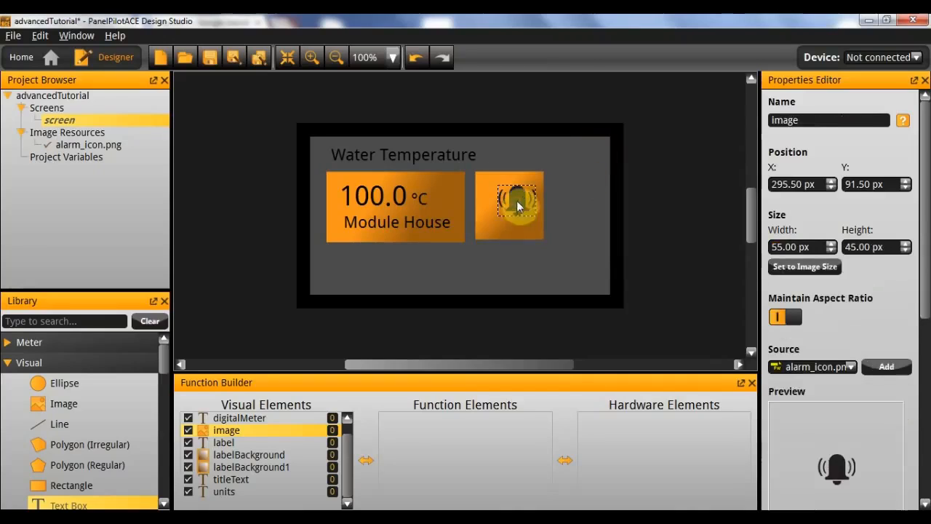
{"action": "left_click", "coordinate": [852, 246]}
{"action": "double_click", "coordinate": [852, 246]}
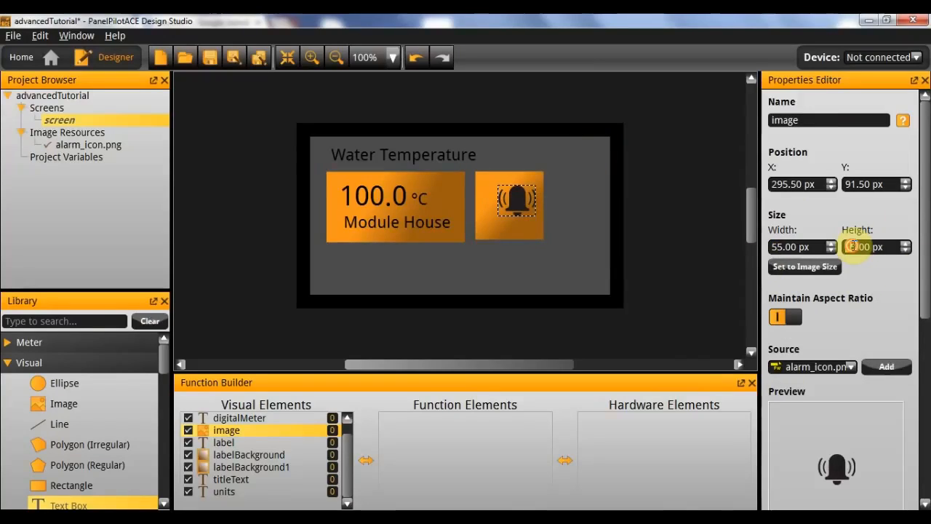
{"action": "double_click", "coordinate": [852, 246]}
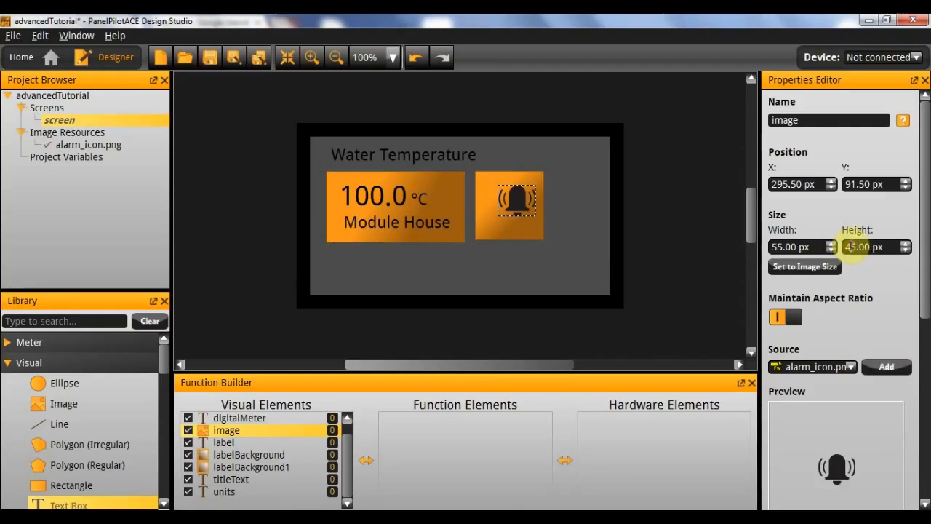
{"action": "left_click", "coordinate": [853, 246]}
{"action": "triple_click", "coordinate": [854, 246]}
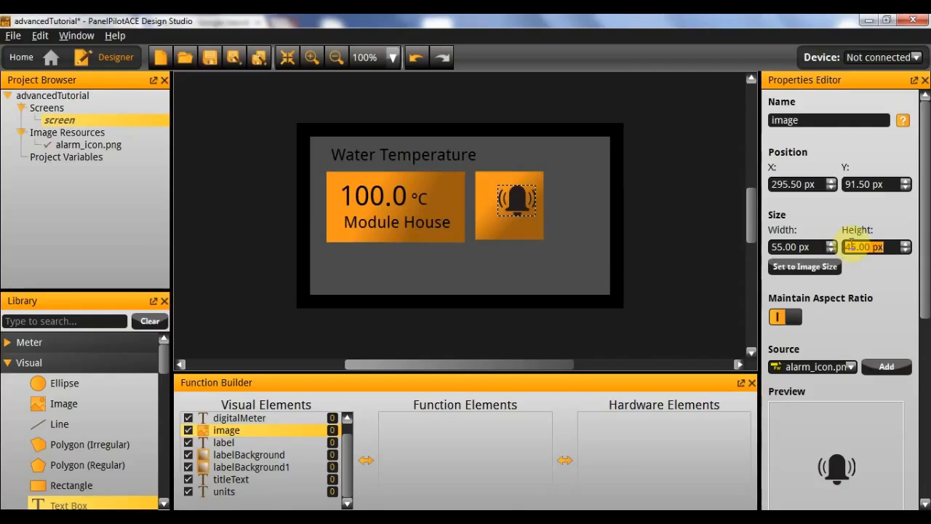
{"action": "type", "text": "90"}
{"action": "key", "text": "Return"}
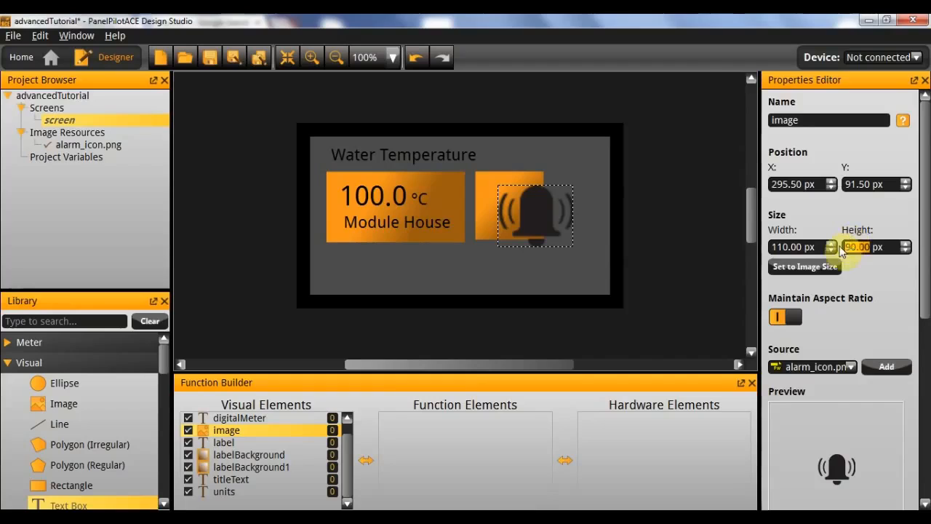
{"action": "left_click_drag", "start_coordinate": [550, 217], "coordinate": [523, 207]}
{"action": "left_click", "coordinate": [596, 197]}
Set labelBackground1's size to 110 by 110 px and nudge the alarm image slightly down and right over it.
{"action": "left_click", "coordinate": [522, 172]}
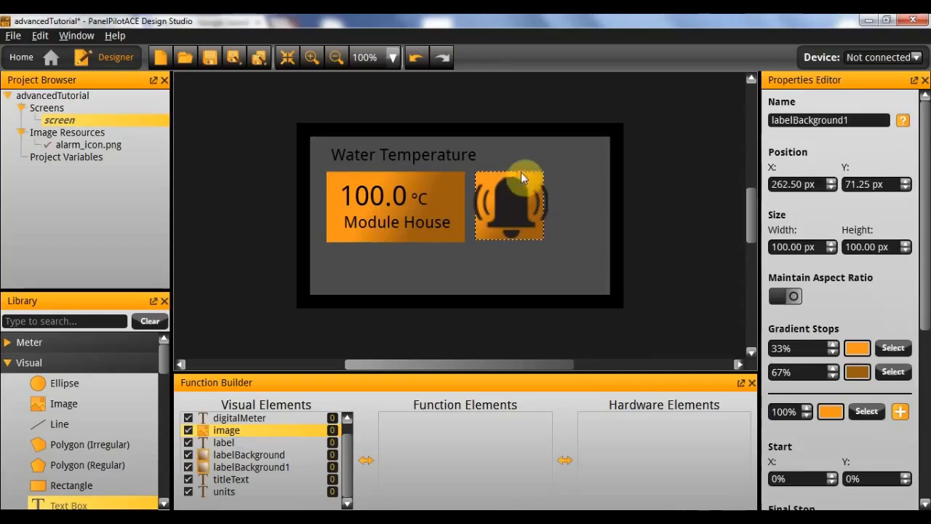
{"action": "left_click", "coordinate": [791, 183]}
{"action": "left_click", "coordinate": [786, 248]}
{"action": "double_click", "coordinate": [780, 248]}
{"action": "type", "text": "110"}
{"action": "key", "text": "Tab"}
{"action": "type", "text": "110"}
{"action": "key", "text": "Return"}
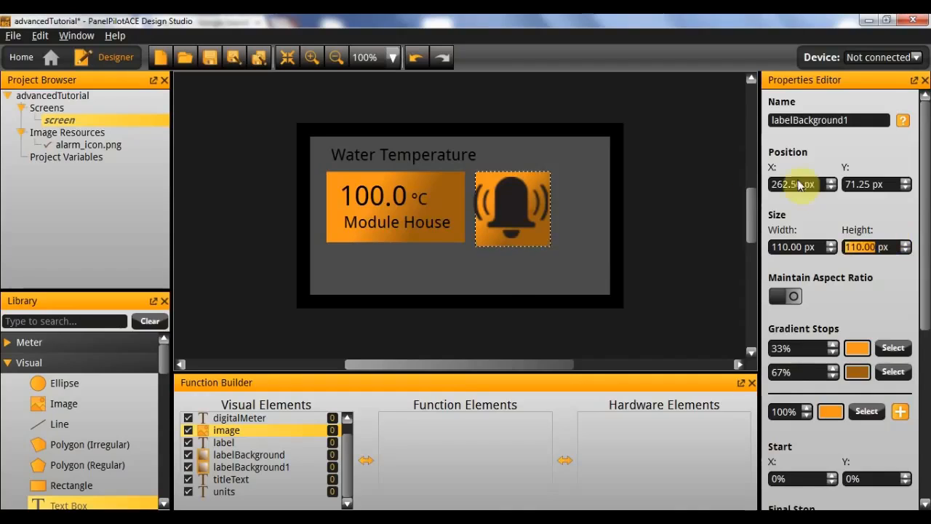
{"action": "left_click", "coordinate": [525, 222]}
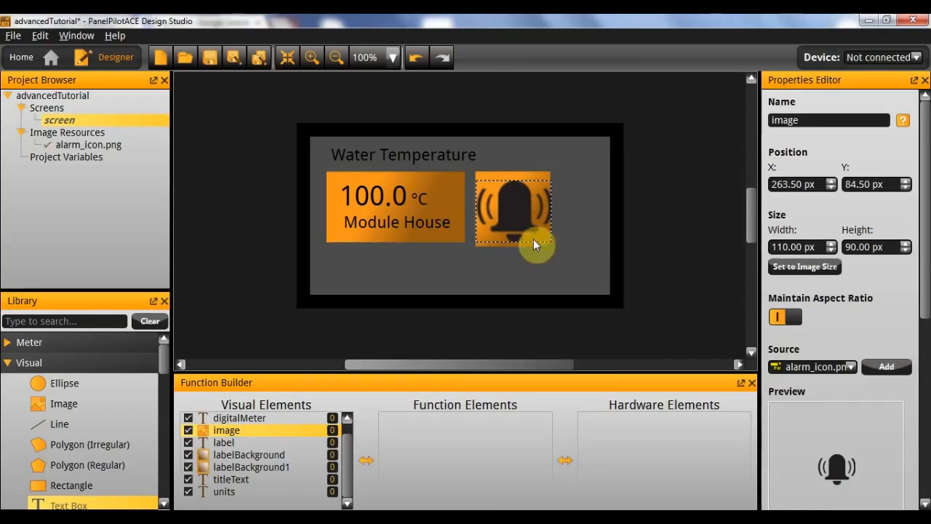
Position labelBackground1 at X 260 px and Y 75 px.
{"action": "left_click", "coordinate": [524, 175]}
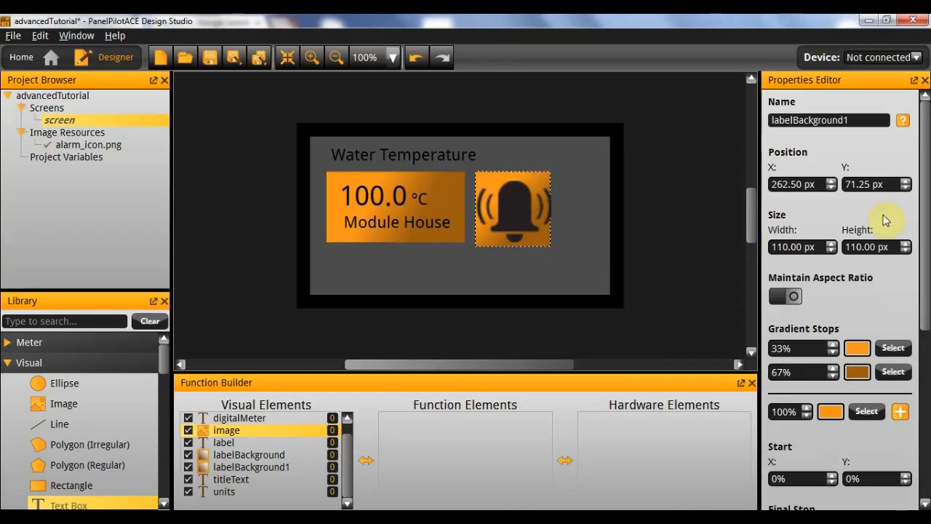
{"action": "double_click", "coordinate": [795, 184]}
{"action": "type", "text": "2"}
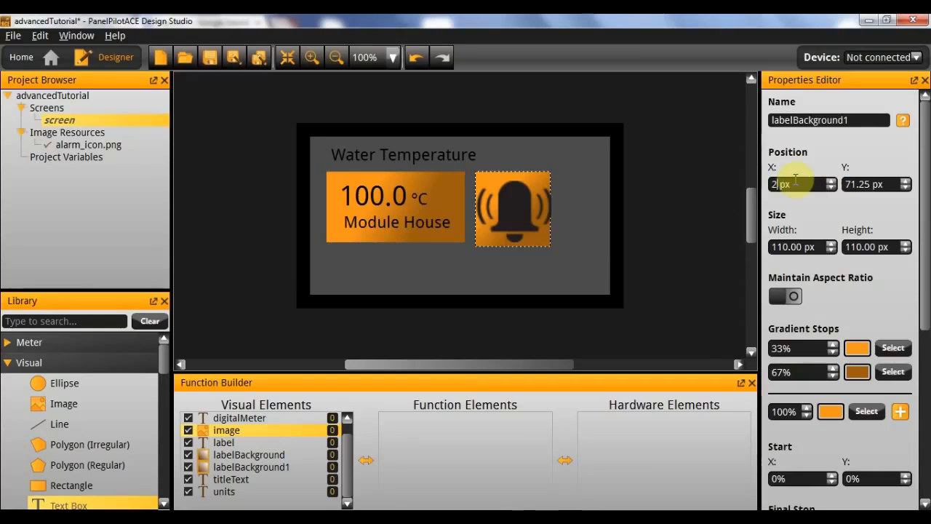
{"action": "key", "text": "Tab"}
{"action": "type", "text": "75"}
{"action": "key", "text": "Tab"}
Position the alarm image at X 260 px and Y 80 px.
{"action": "left_click", "coordinate": [496, 212]}
{"action": "double_click", "coordinate": [793, 184]}
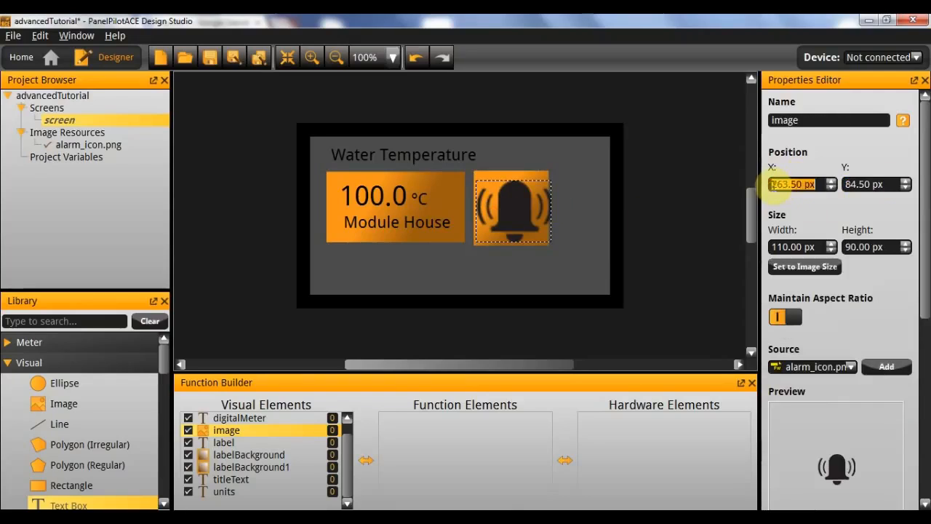
{"action": "double_click", "coordinate": [789, 182]}
{"action": "type", "text": "260"}
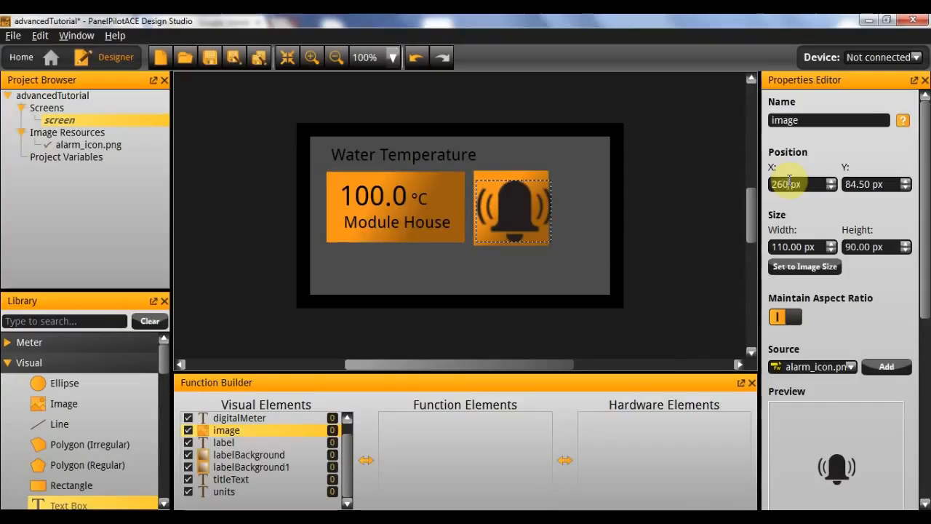
{"action": "key", "text": "Tab"}
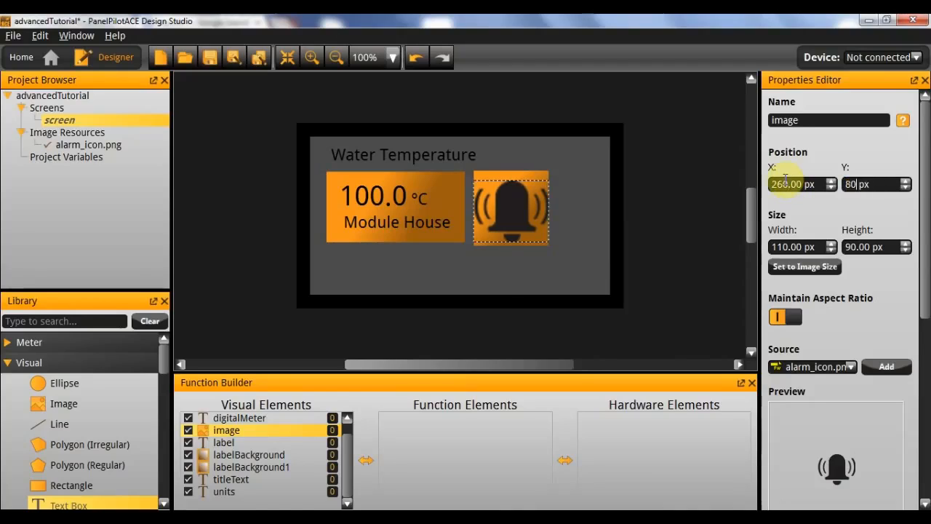
{"action": "type", "text": "80"}
{"action": "key", "text": "Return"}
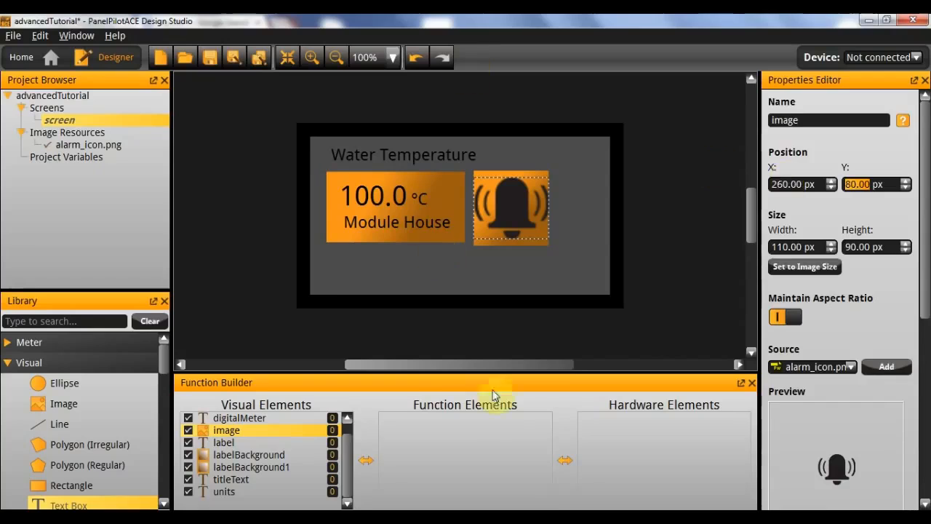
{"action": "left_click", "coordinate": [551, 287]}
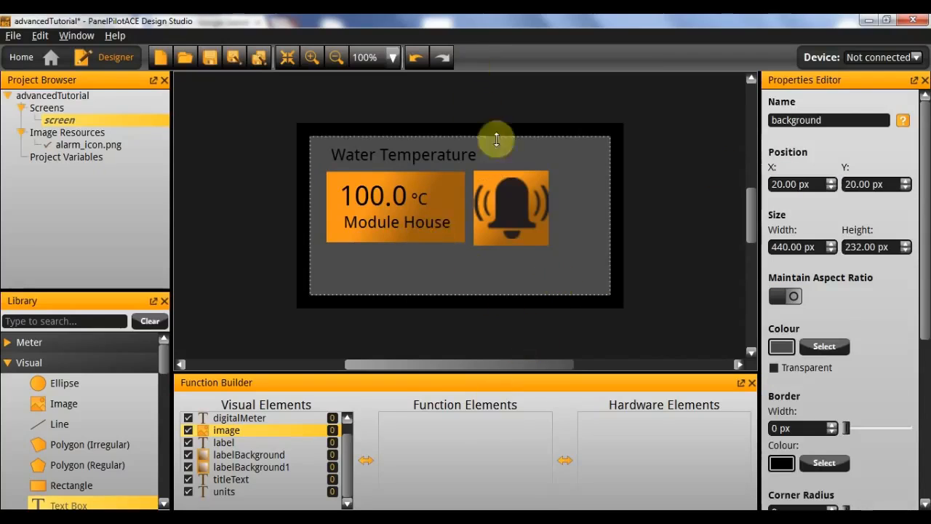
Set labelBackground's height to 110 px and its width to 200 px.
{"action": "left_click", "coordinate": [479, 243]}
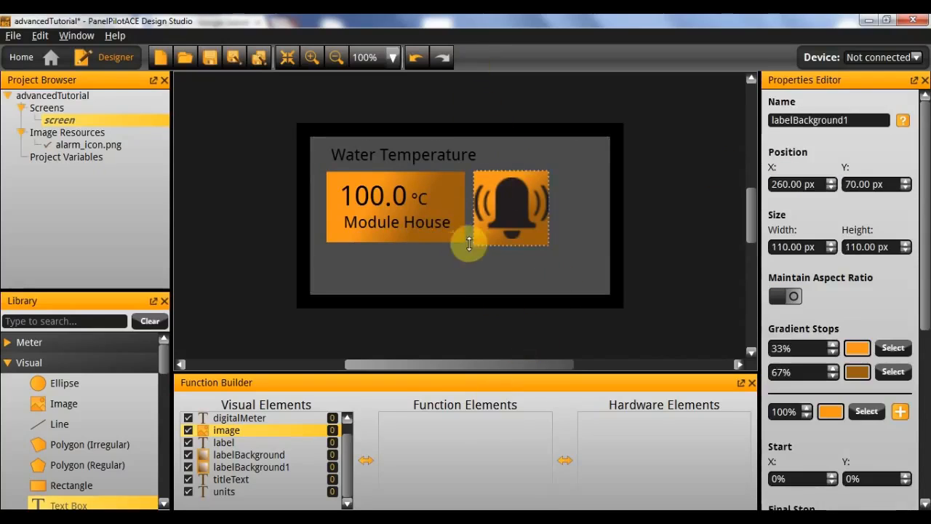
{"action": "left_click", "coordinate": [448, 237]}
{"action": "left_click", "coordinate": [851, 247]}
{"action": "double_click", "coordinate": [851, 246]}
{"action": "type", "text": "110"}
{"action": "key", "text": "Return"}
{"action": "left_click", "coordinate": [779, 247]}
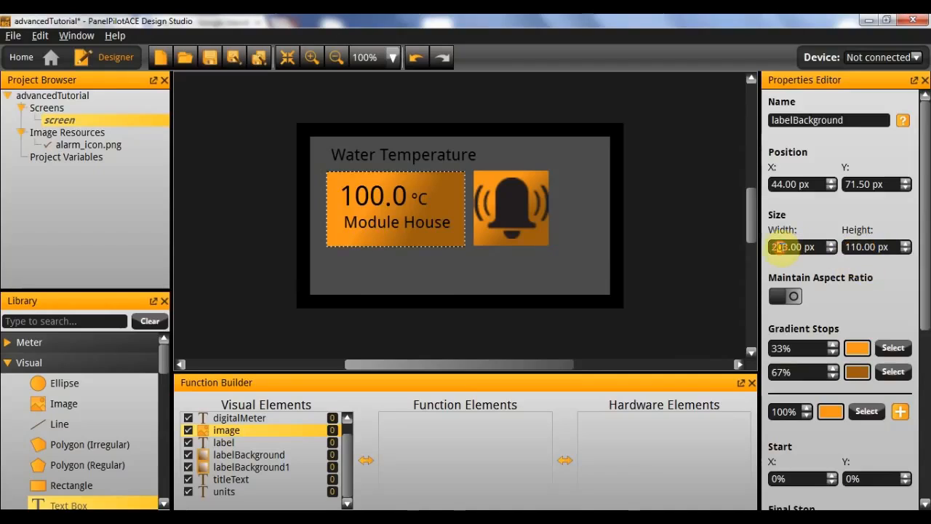
{"action": "left_click_drag", "start_coordinate": [776, 246], "coordinate": [818, 247]}
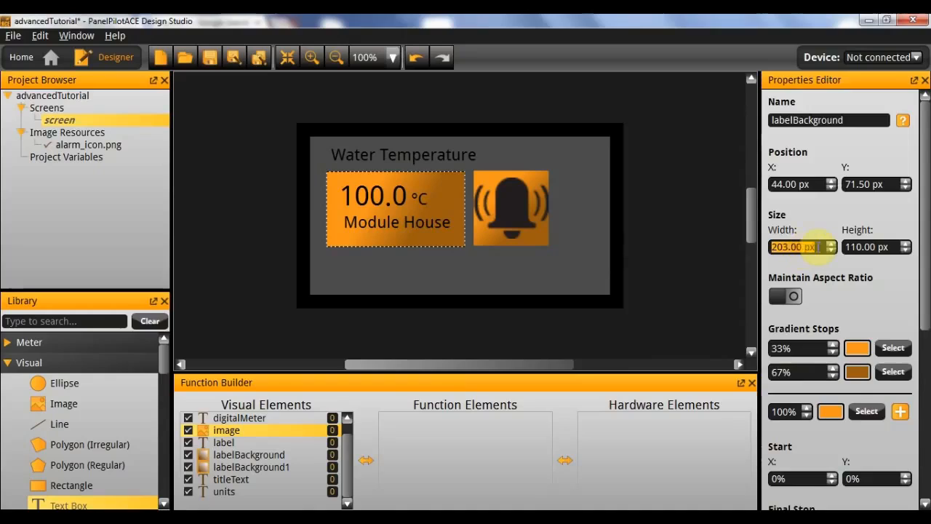
{"action": "type", "text": "200"}
{"action": "key", "text": "Return"}
Position labelBackground at X 45 px and Y 70 px.
{"action": "left_click", "coordinate": [831, 182]}
{"action": "left_click", "coordinate": [847, 183]}
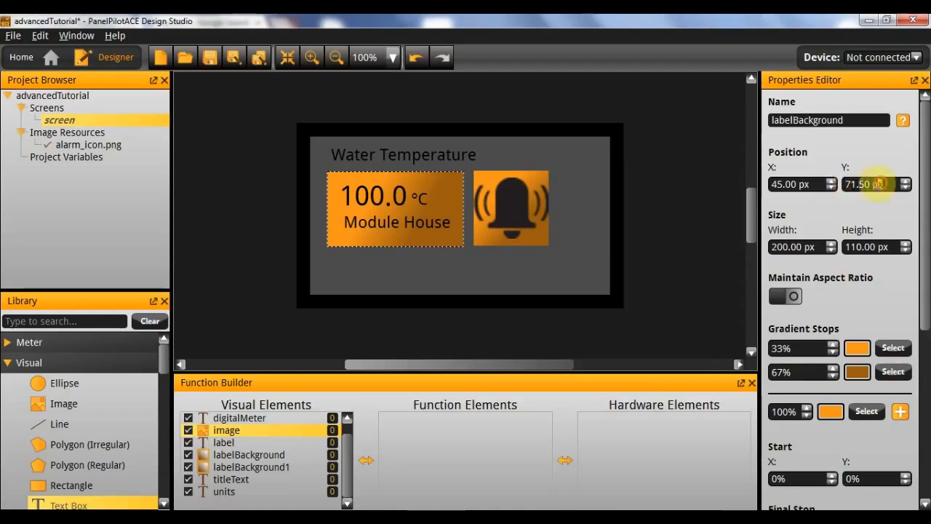
{"action": "type", "text": "70"}
{"action": "key", "text": "Return"}
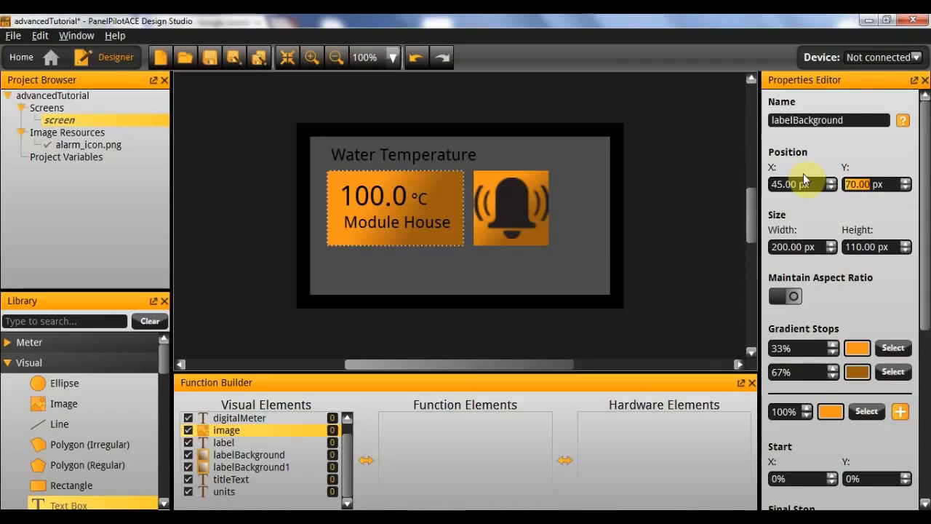
Set the X position of the Water Temperature title to 45 px to align it with labelBackground.
{"action": "left_click", "coordinate": [545, 242]}
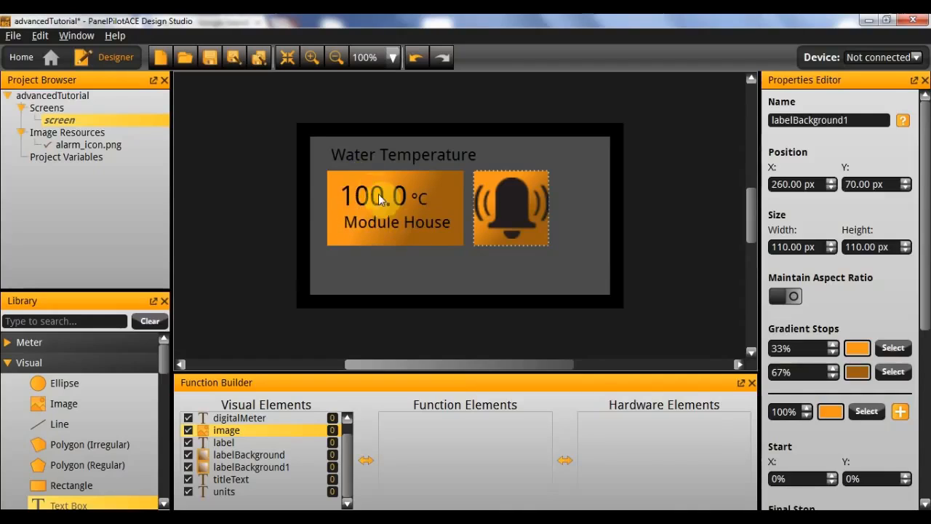
{"action": "left_click", "coordinate": [332, 177]}
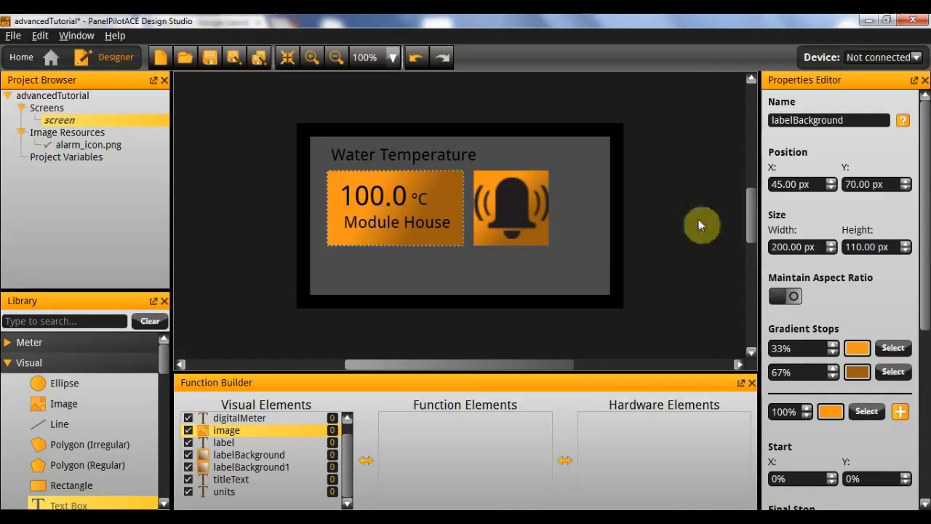
{"action": "left_click", "coordinate": [416, 160]}
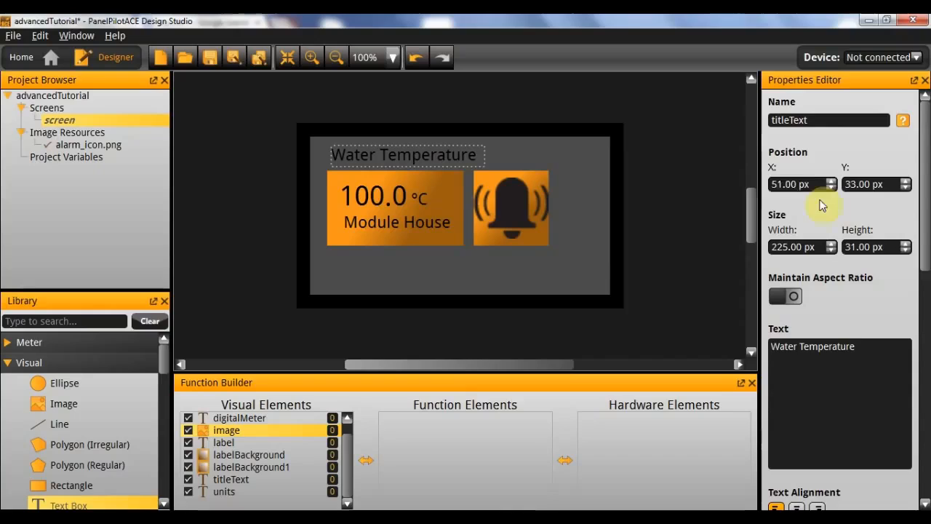
{"action": "double_click", "coordinate": [777, 184]}
{"action": "type", "text": "45"}
{"action": "key", "text": "Return"}
{"action": "left_click", "coordinate": [356, 200]}
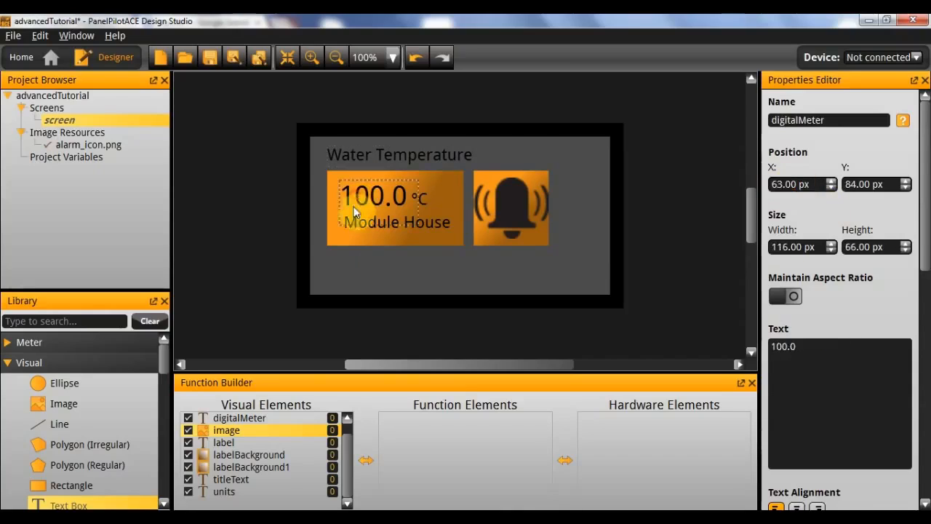
{"action": "left_click", "coordinate": [455, 256]}
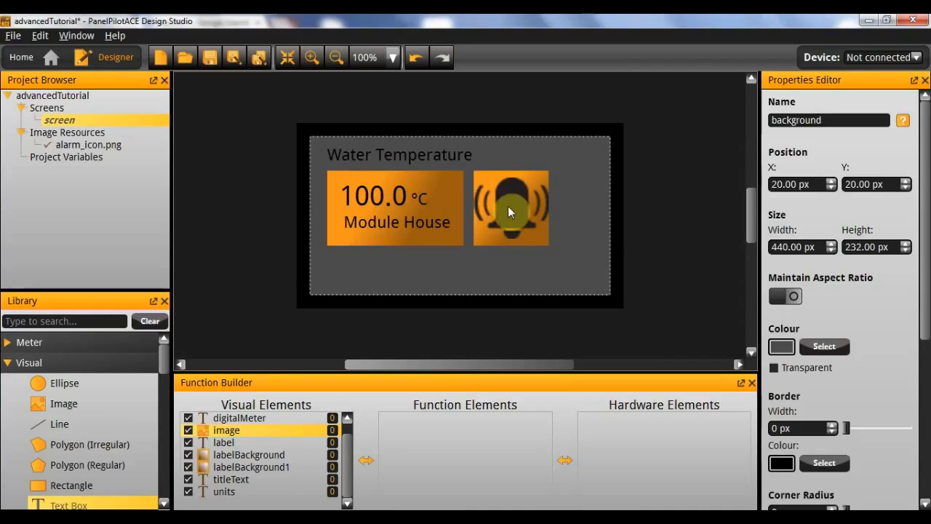
Set the alarm image's height to 80 px while maintaining its aspect ratio.
{"action": "left_click", "coordinate": [527, 211]}
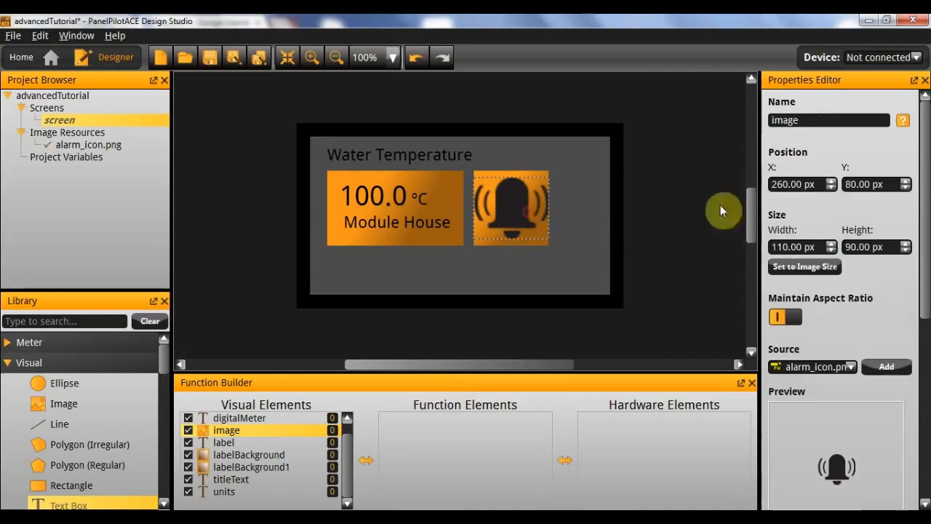
{"action": "left_click", "coordinate": [847, 247]}
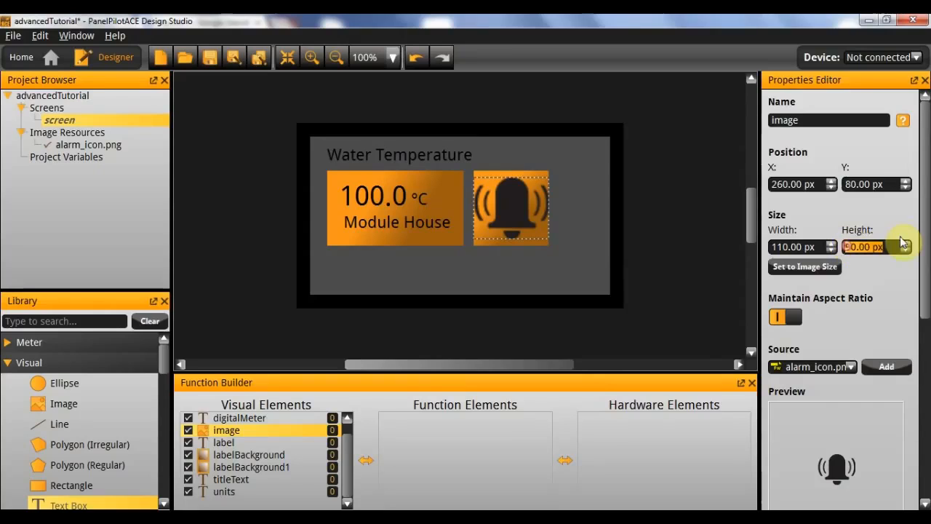
{"action": "type", "text": "80"}
{"action": "key", "text": "Return"}
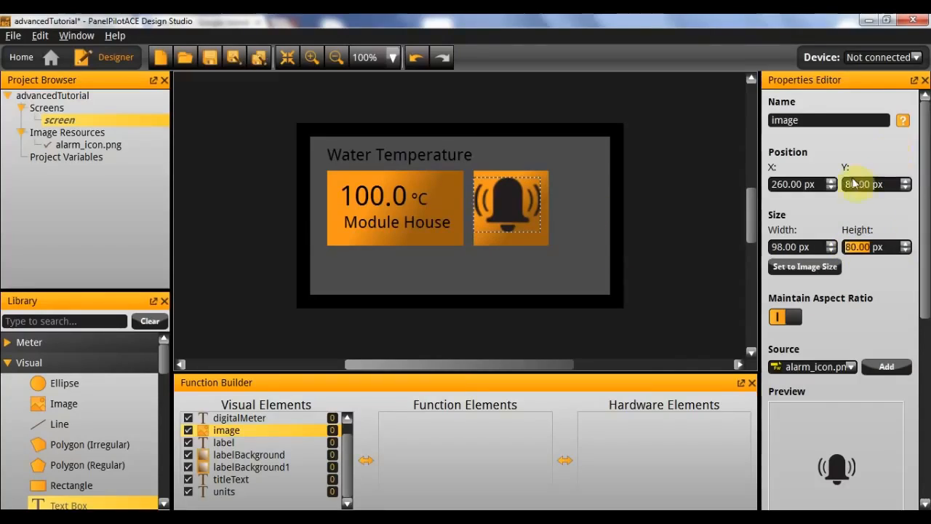
Move the alarm image so that it is centred on the labelBackground1 square.
{"action": "double_click", "coordinate": [786, 184]}
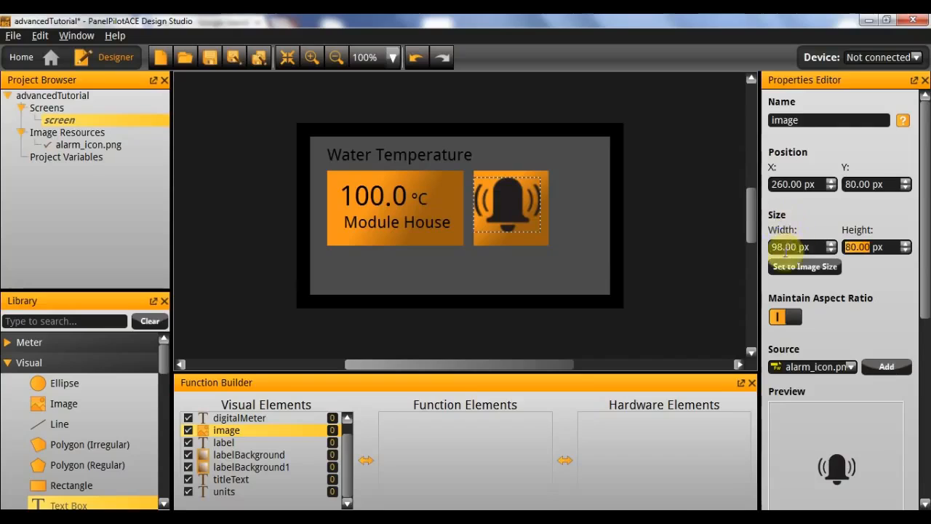
{"action": "left_click", "coordinate": [527, 238]}
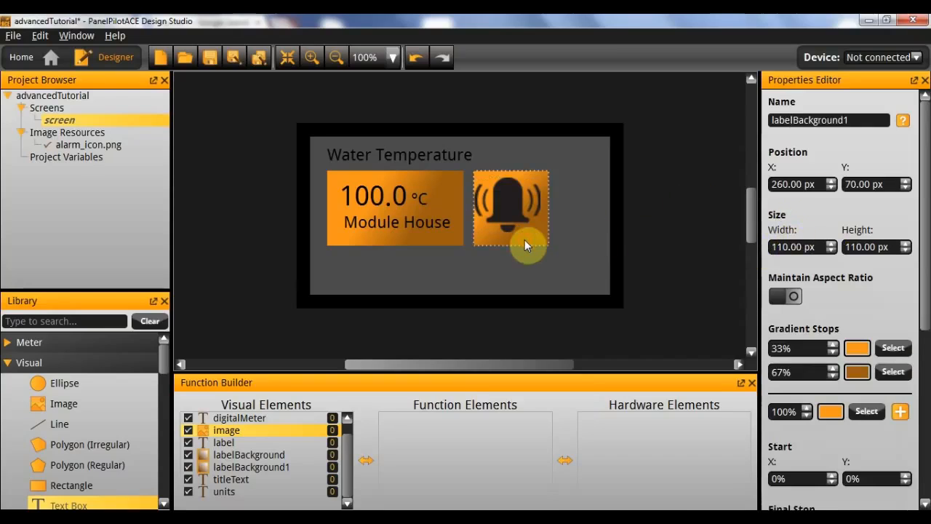
{"action": "left_click", "coordinate": [501, 211]}
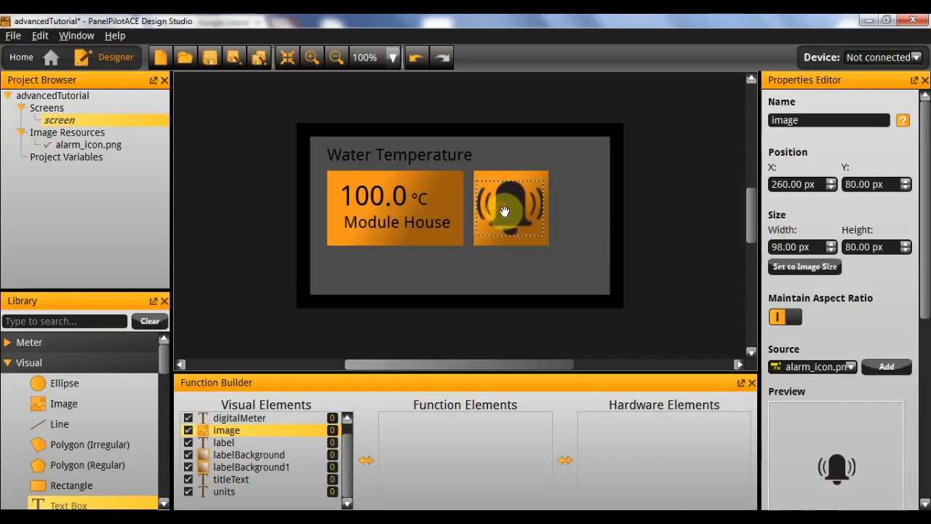
{"action": "left_click_drag", "start_coordinate": [505, 211], "coordinate": [505, 211]}
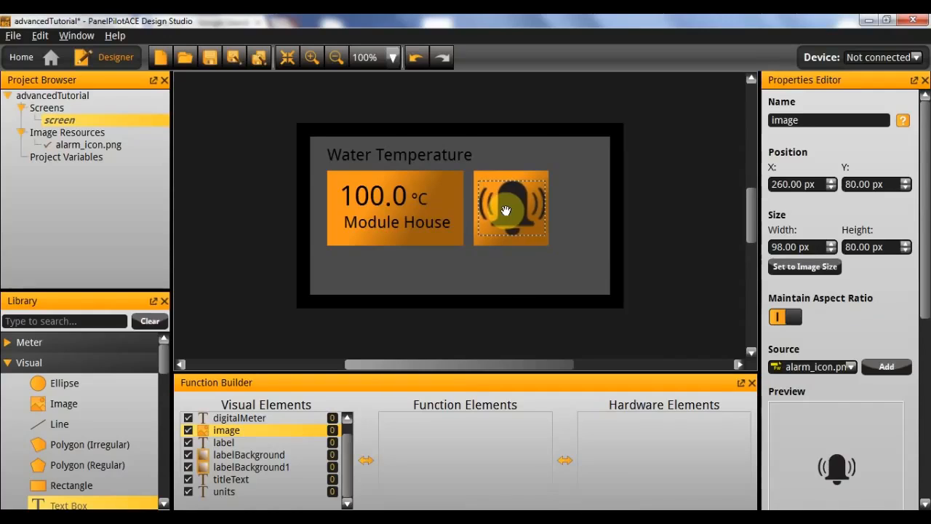
{"action": "left_click", "coordinate": [576, 213]}
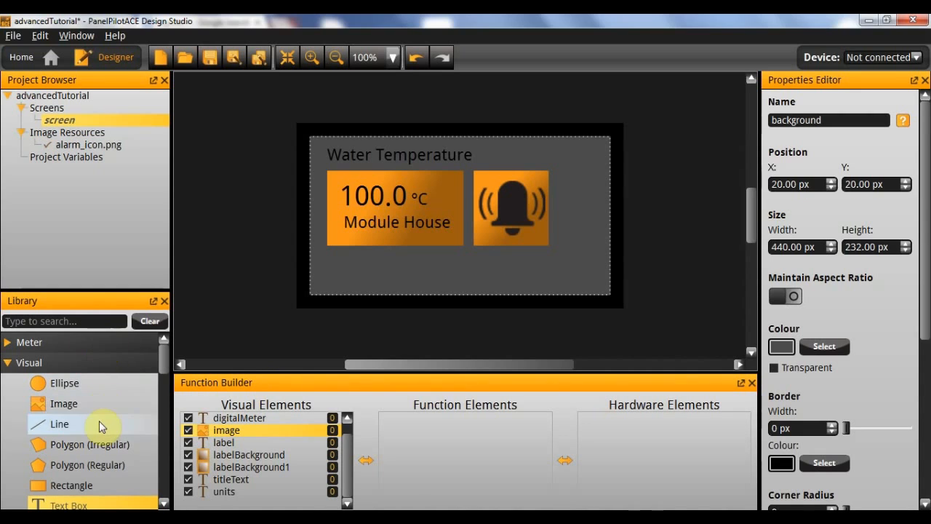
Add an Alarm Output and an Analogue Input to the hardware elements of the Function Builder.
{"action": "scroll", "coordinate": [101, 430], "scroll_direction": "down", "scroll_amount": 3}
{"action": "scroll", "coordinate": [101, 437], "scroll_direction": "down", "scroll_amount": 3}
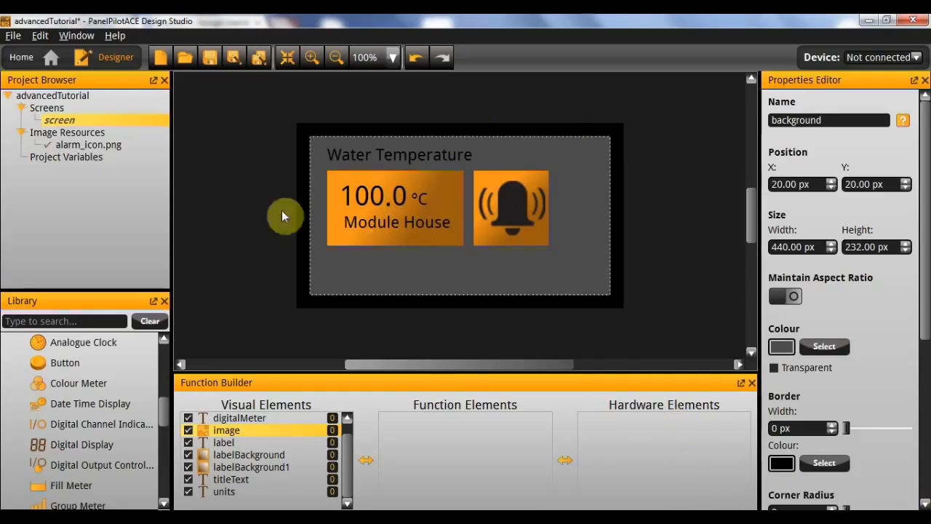
{"action": "scroll", "coordinate": [116, 419], "scroll_direction": "up", "scroll_amount": 1}
{"action": "scroll", "coordinate": [119, 414], "scroll_direction": "up", "scroll_amount": 1}
{"action": "scroll", "coordinate": [116, 421], "scroll_direction": "down", "scroll_amount": 4}
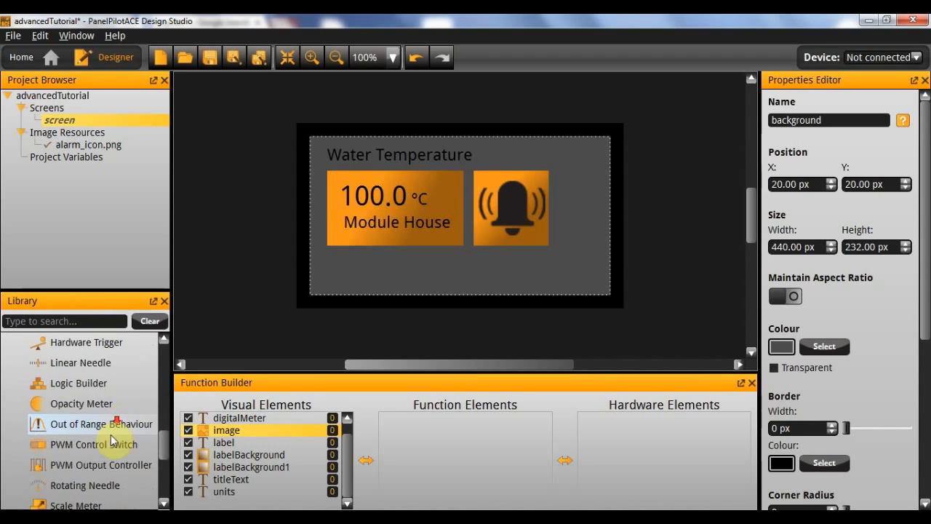
{"action": "scroll", "coordinate": [112, 440], "scroll_direction": "down", "scroll_amount": 4}
{"action": "left_click_drag", "start_coordinate": [93, 413], "coordinate": [651, 463]}
{"action": "left_click_drag", "start_coordinate": [58, 425], "coordinate": [657, 456]}
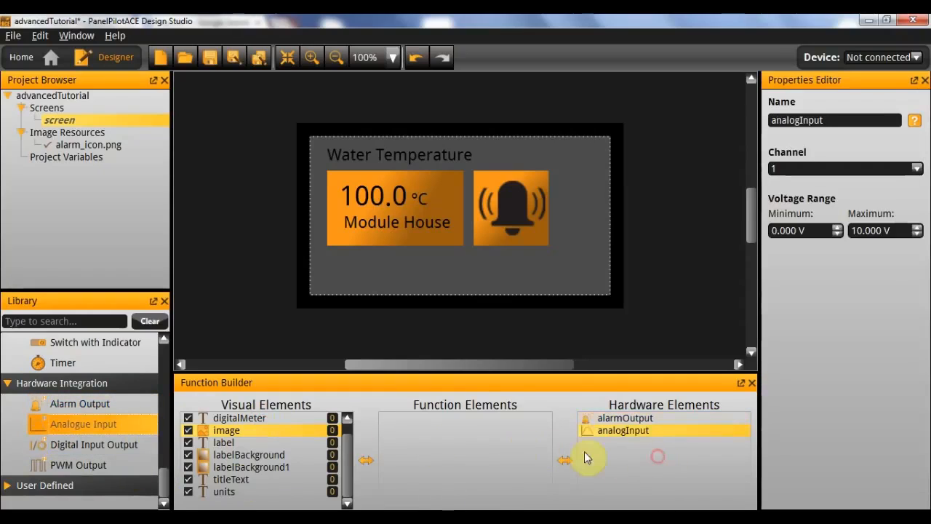
Set analogInput's voltage range to a minimum of -5 V and a maximum of 5 V.
{"action": "left_click", "coordinate": [629, 429]}
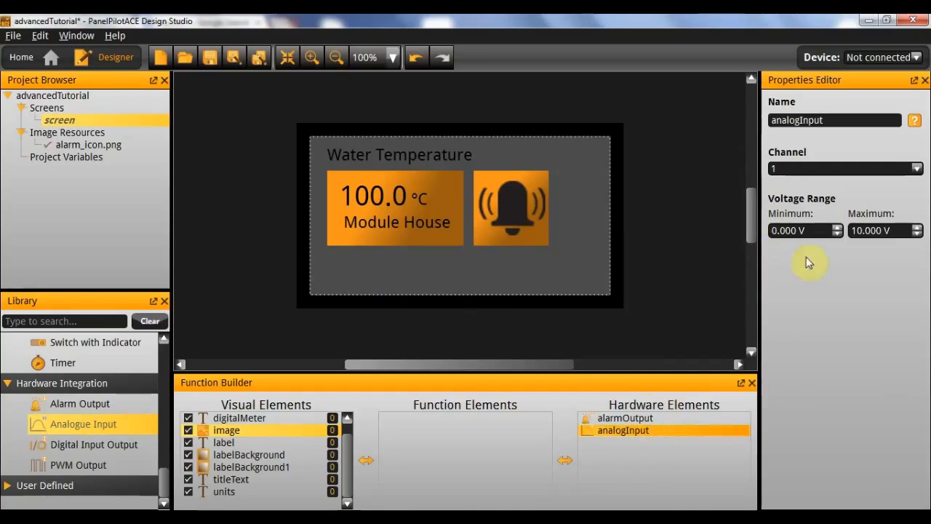
{"action": "left_click", "coordinate": [814, 231]}
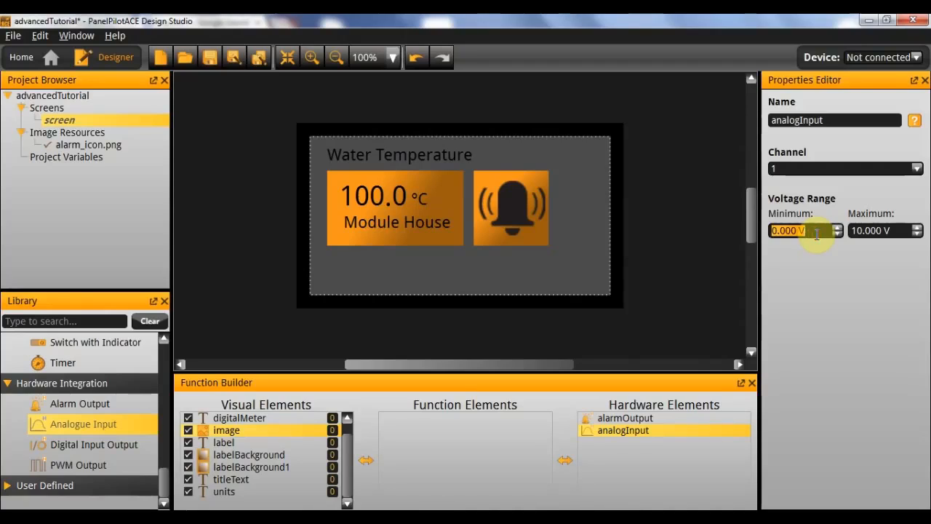
{"action": "type", "text": "-5"}
{"action": "key", "text": "Tab"}
{"action": "type", "text": "5"}
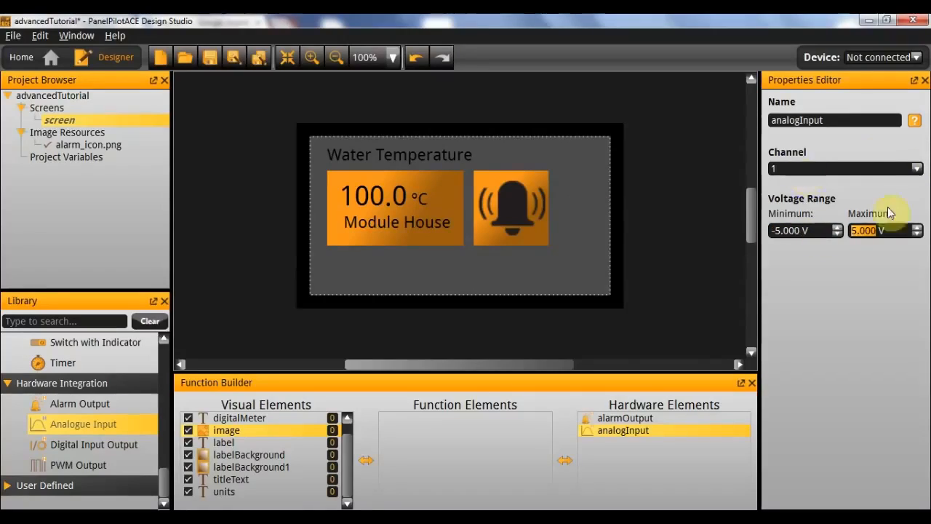
{"action": "left_click", "coordinate": [632, 419]}
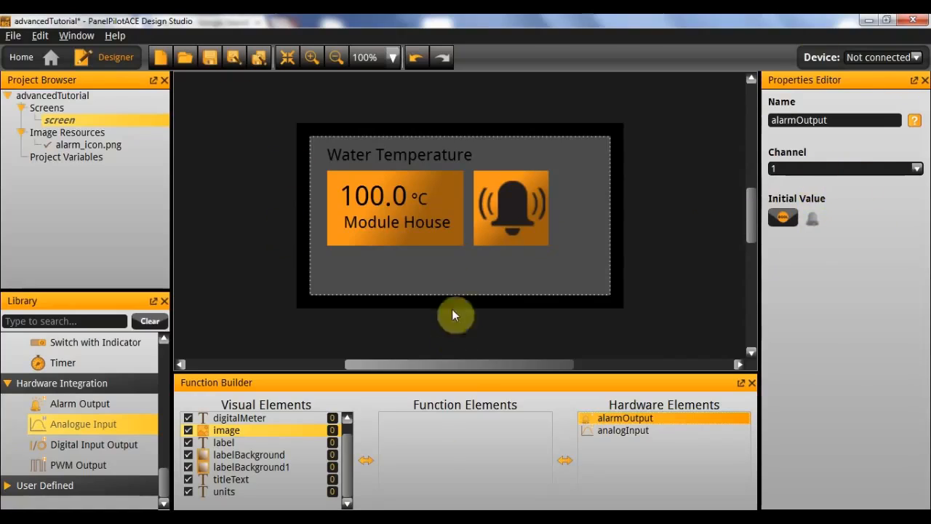
Add a Digital Display and an Alarm to the function elements of the Function Builder.
{"action": "scroll", "coordinate": [61, 424], "scroll_direction": "up", "scroll_amount": 5}
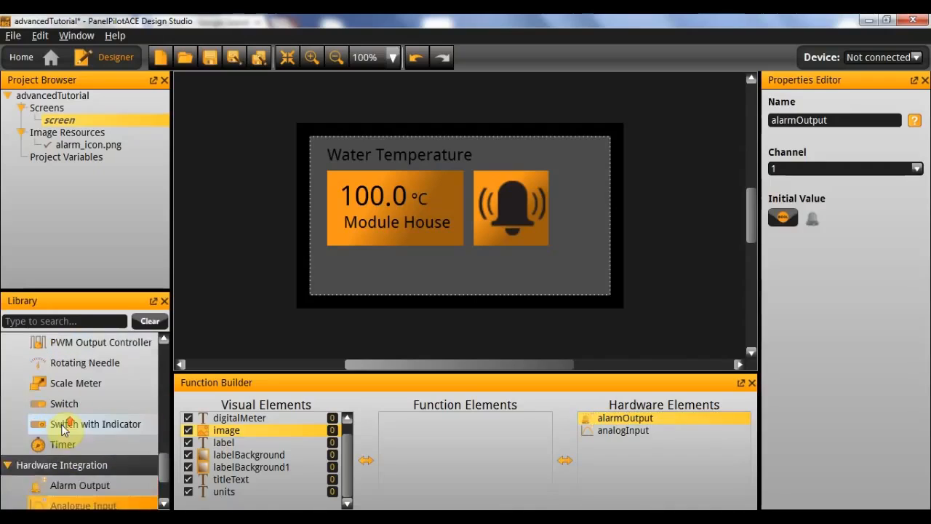
{"action": "scroll", "coordinate": [55, 429], "scroll_direction": "up", "scroll_amount": 1}
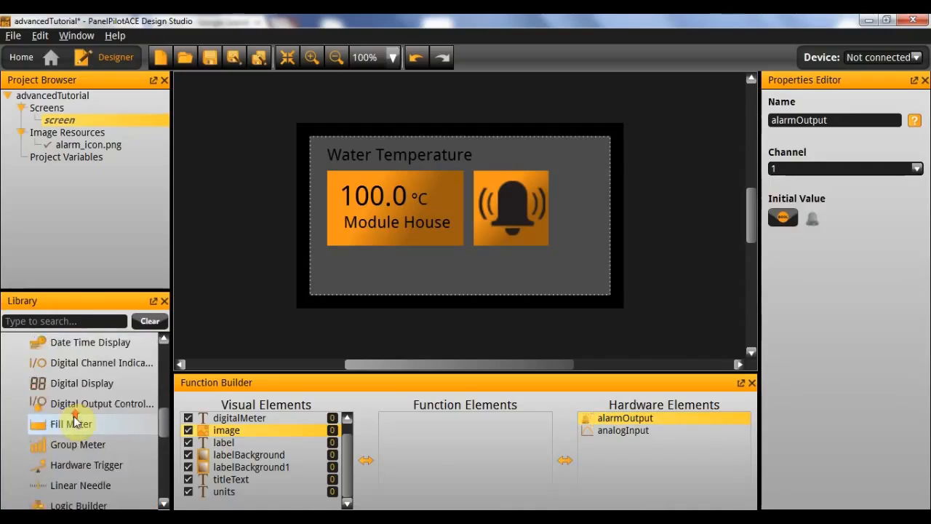
{"action": "left_click_drag", "start_coordinate": [59, 408], "coordinate": [455, 440]}
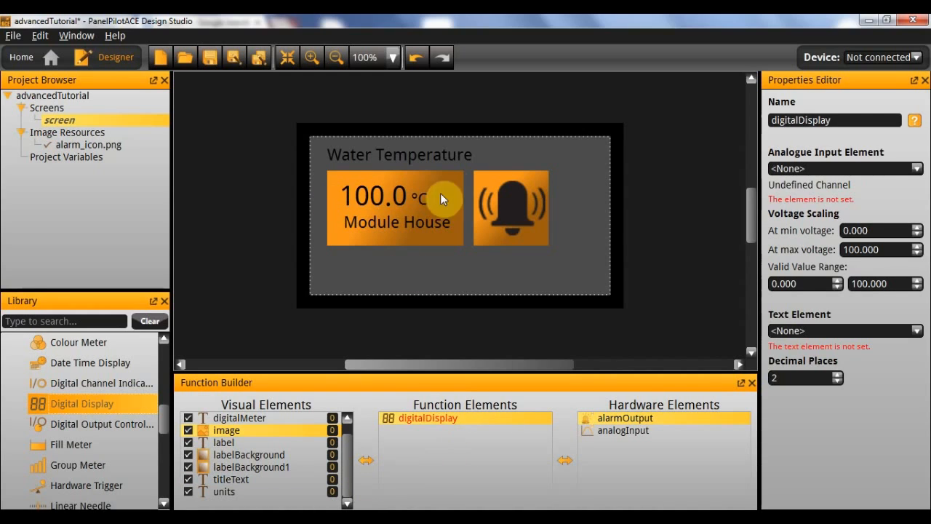
{"action": "scroll", "coordinate": [124, 400], "scroll_direction": "up", "scroll_amount": 2}
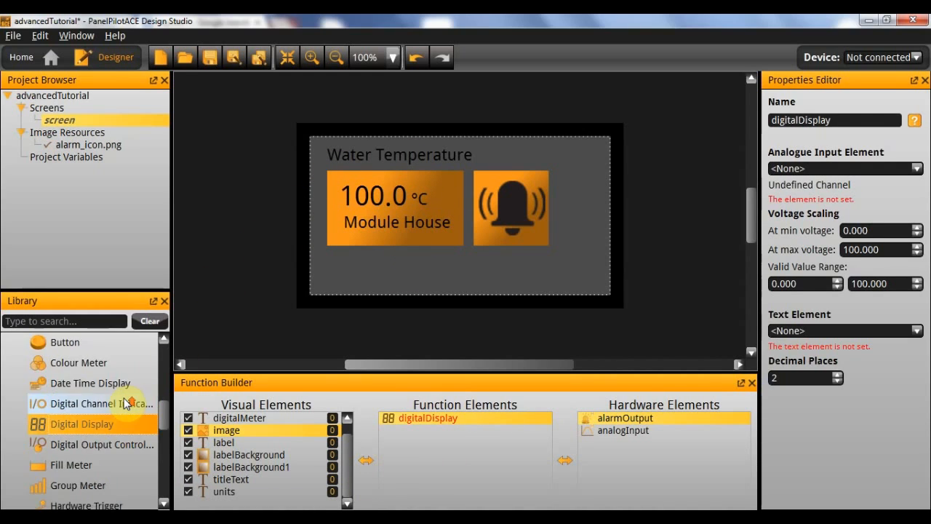
{"action": "left_click_drag", "start_coordinate": [64, 362], "coordinate": [438, 448]}
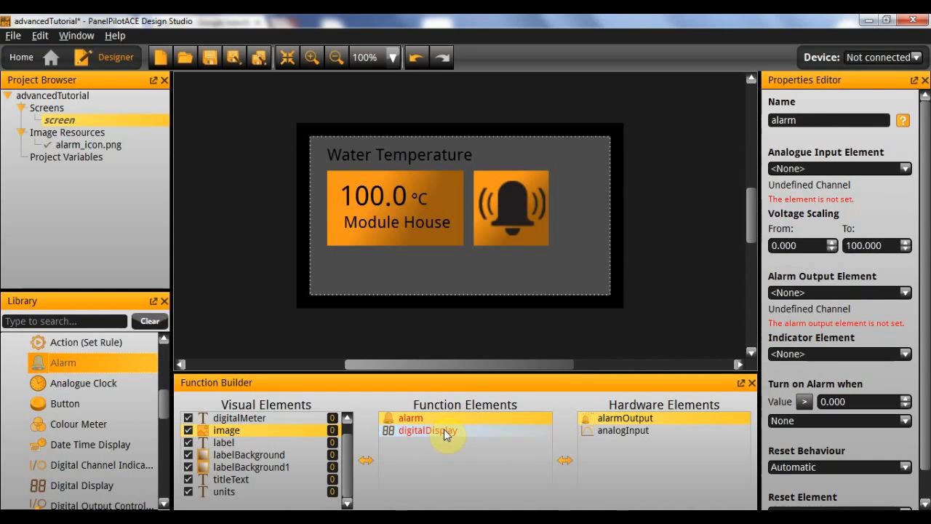
Configure digitalDisplay to use analogInput as its analogue input and digitalMeter as its text element, with 1 decimal place.
{"action": "left_click", "coordinate": [444, 430]}
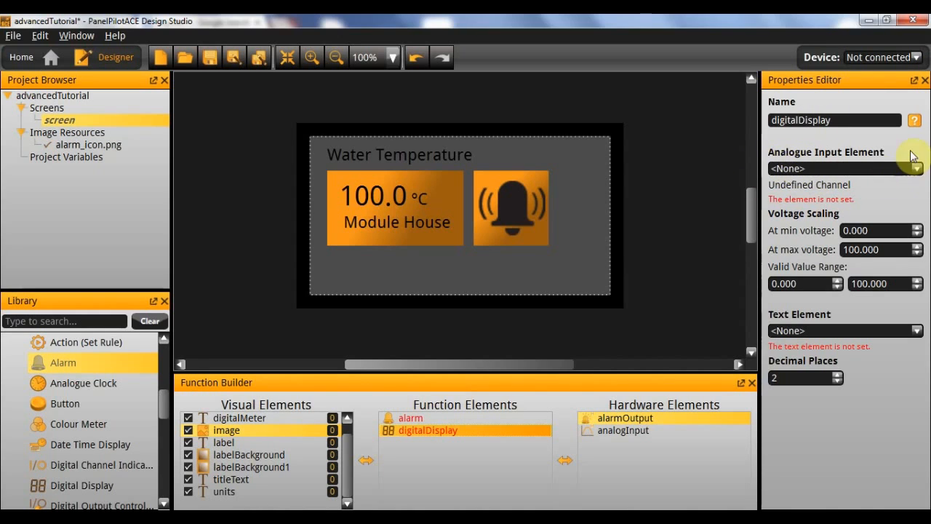
{"action": "left_click", "coordinate": [836, 169]}
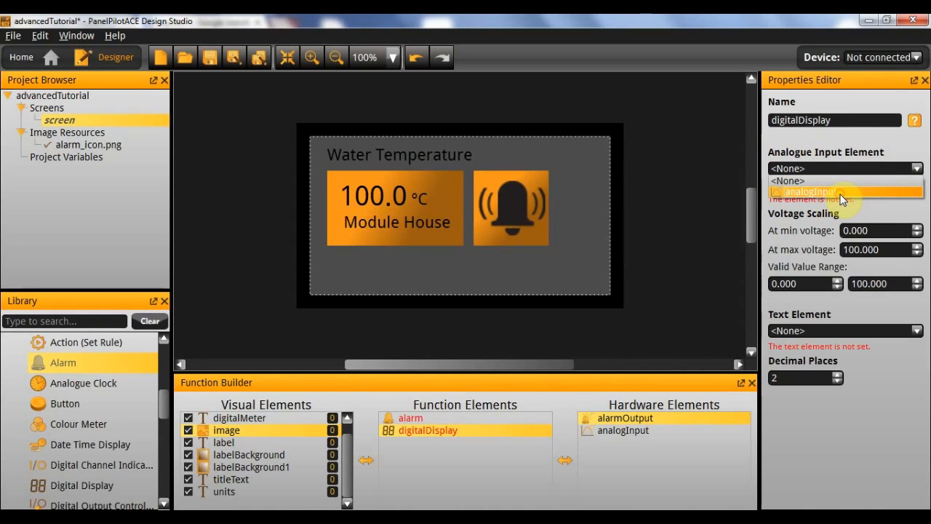
{"action": "left_click", "coordinate": [842, 192]}
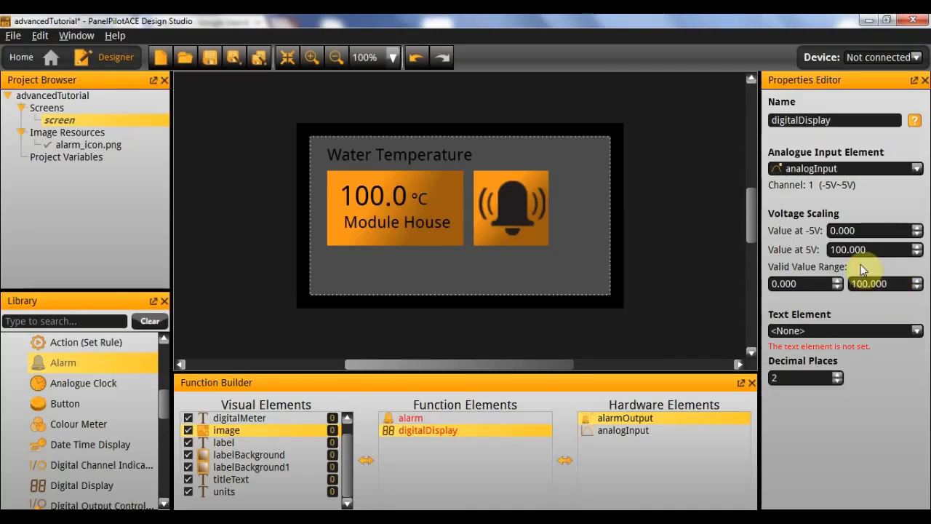
{"action": "left_click", "coordinate": [793, 332]}
{"action": "left_click", "coordinate": [843, 354]}
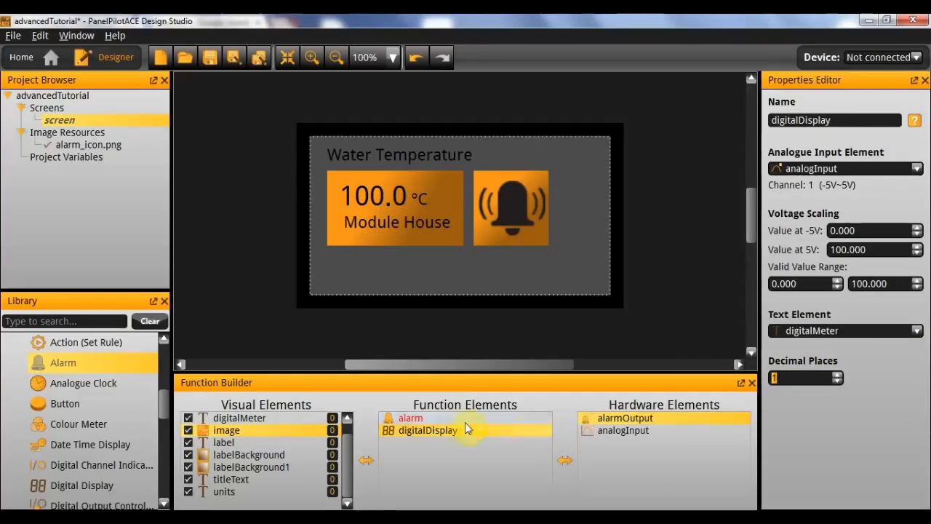
Assign analogInput as the analogue input element of the alarm function.
{"action": "left_click", "coordinate": [443, 418]}
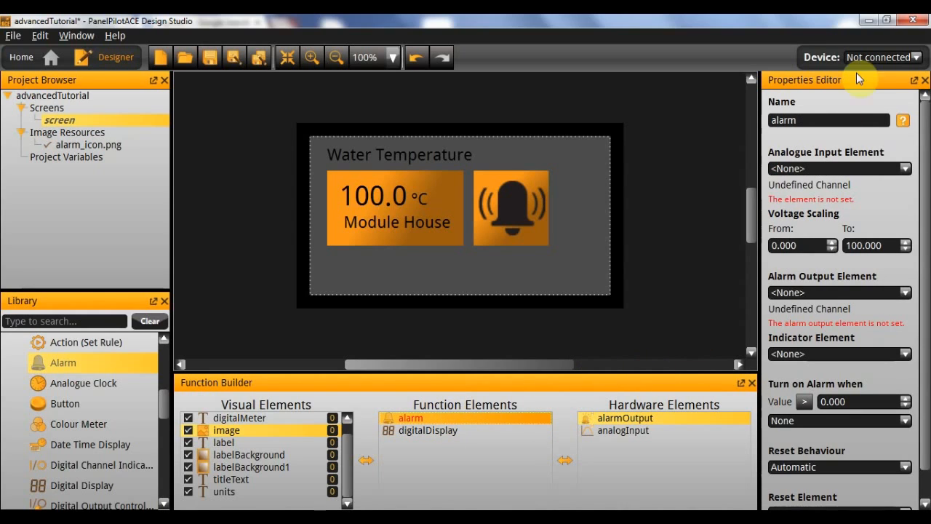
{"action": "left_click", "coordinate": [847, 167]}
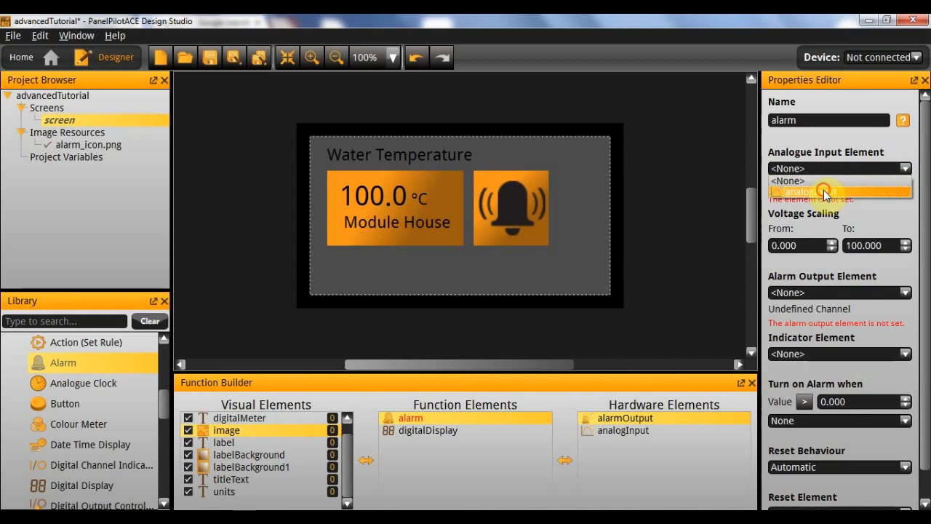
{"action": "left_click", "coordinate": [821, 188]}
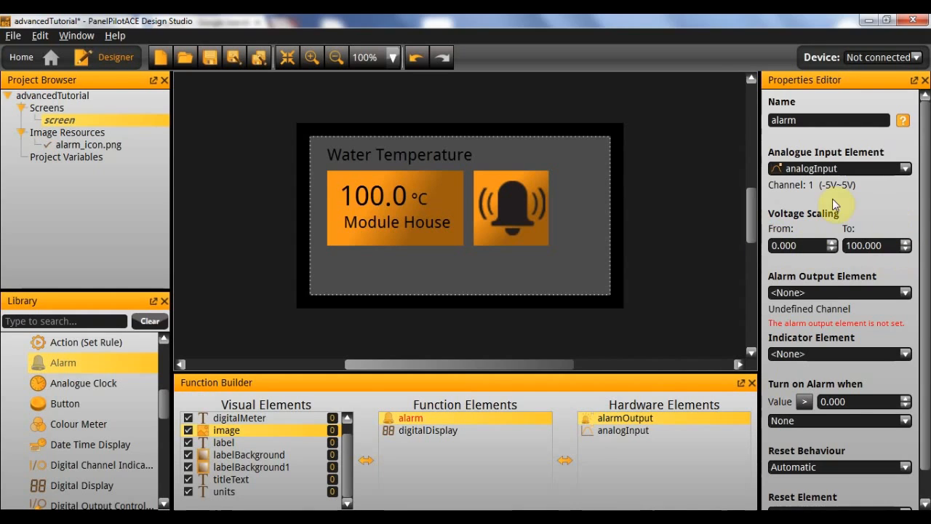
{"action": "left_click", "coordinate": [892, 245]}
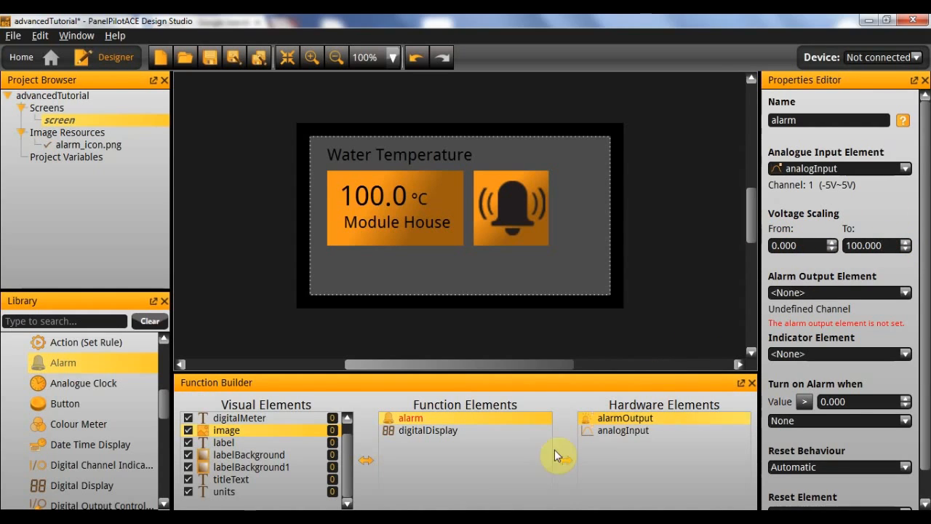
{"action": "left_click", "coordinate": [524, 434]}
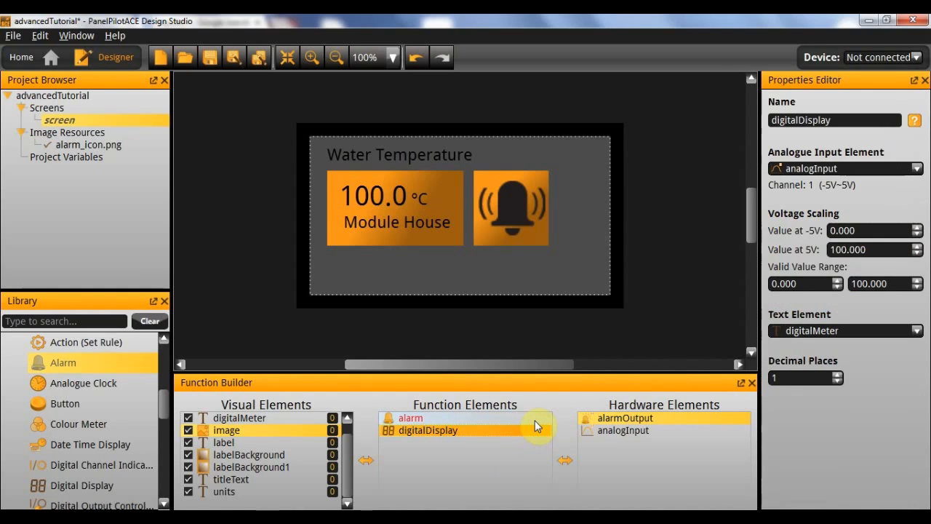
{"action": "left_click", "coordinate": [535, 420]}
{"action": "left_click", "coordinate": [592, 418]}
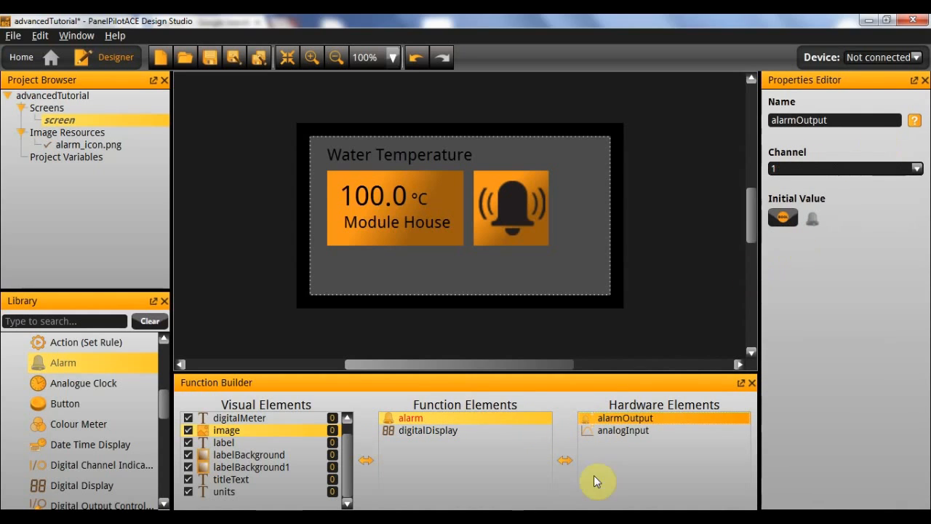
Set the alarm function's output element to alarmOutput and its indicator element to image.
{"action": "left_click", "coordinate": [484, 419]}
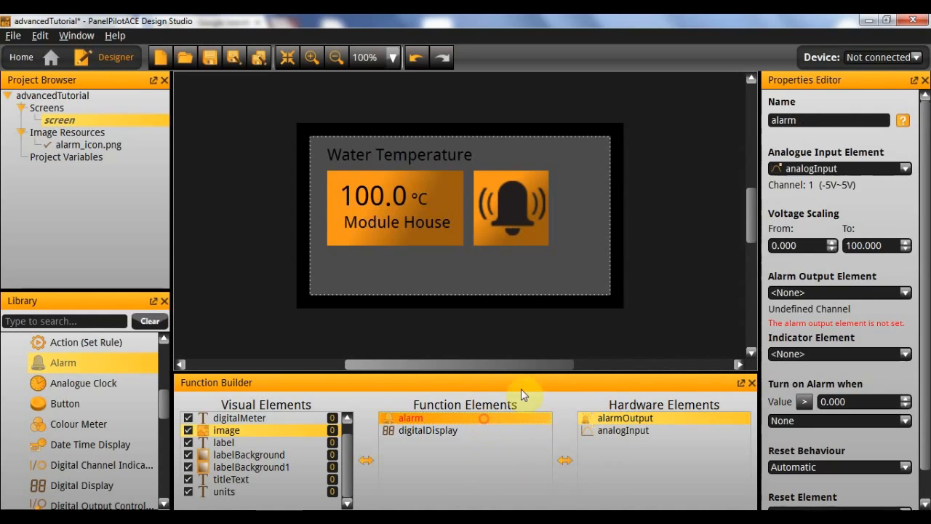
{"action": "left_click", "coordinate": [836, 293]}
{"action": "left_click", "coordinate": [826, 315]}
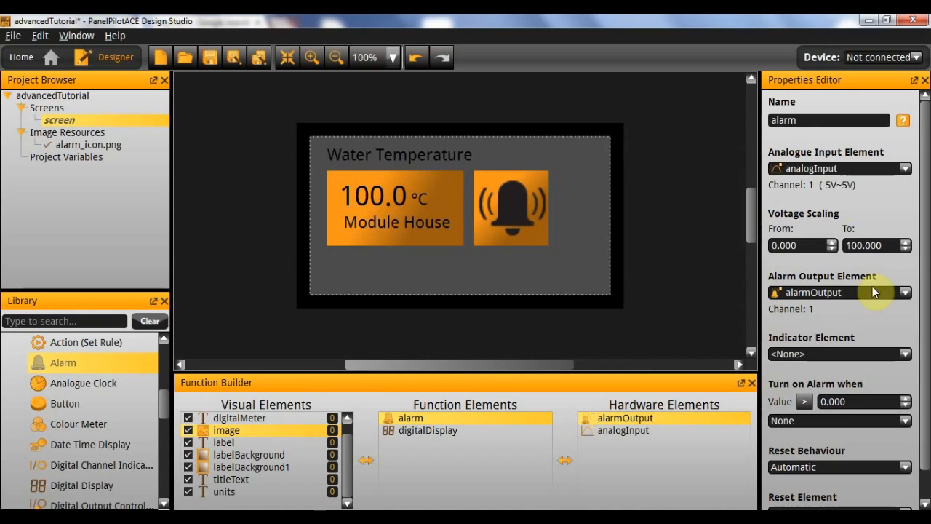
{"action": "scroll", "coordinate": [818, 309], "scroll_direction": "down", "scroll_amount": 1}
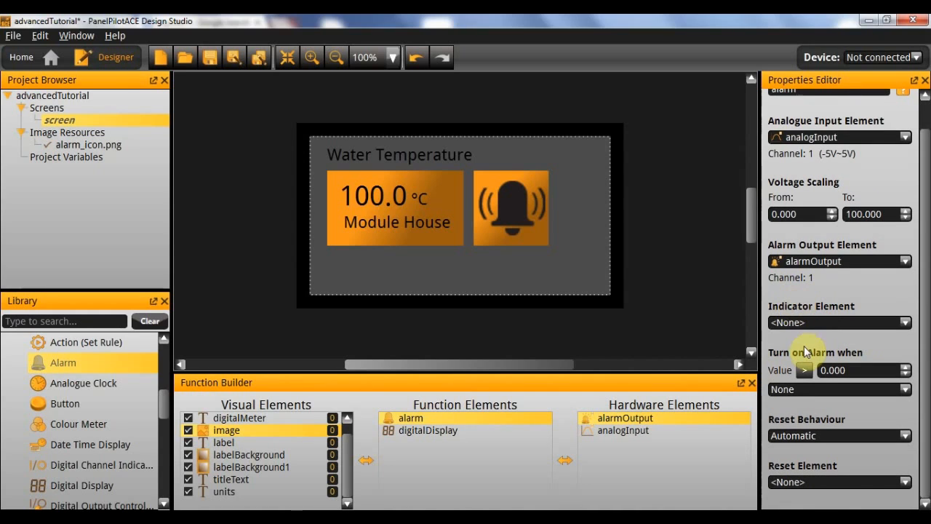
{"action": "left_click", "coordinate": [811, 323]}
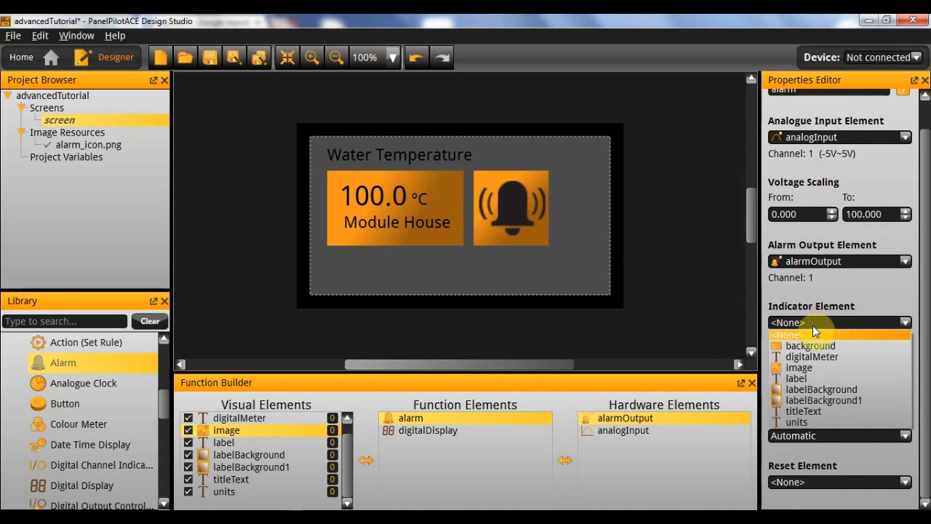
{"action": "left_click", "coordinate": [807, 368]}
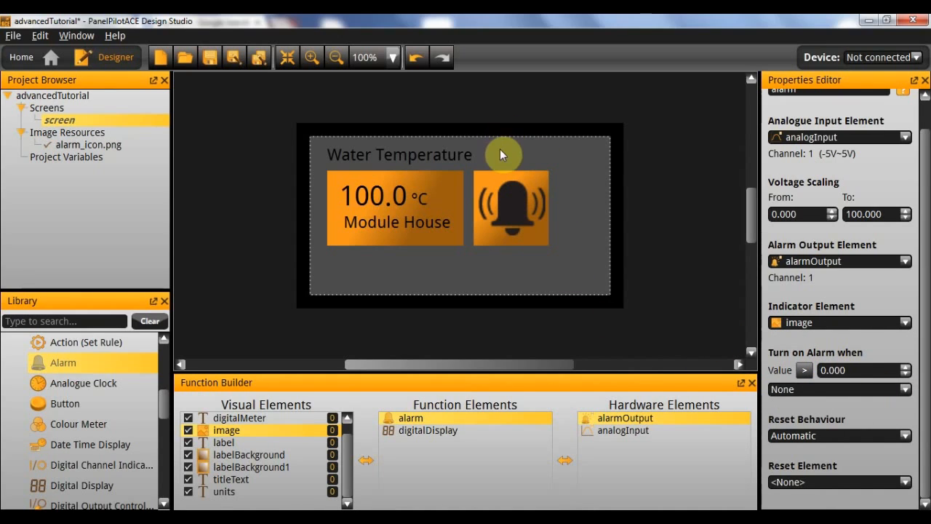
Set the alarm function to turn on when the value is greater than 70, with no second condition.
{"action": "double_click", "coordinate": [882, 370]}
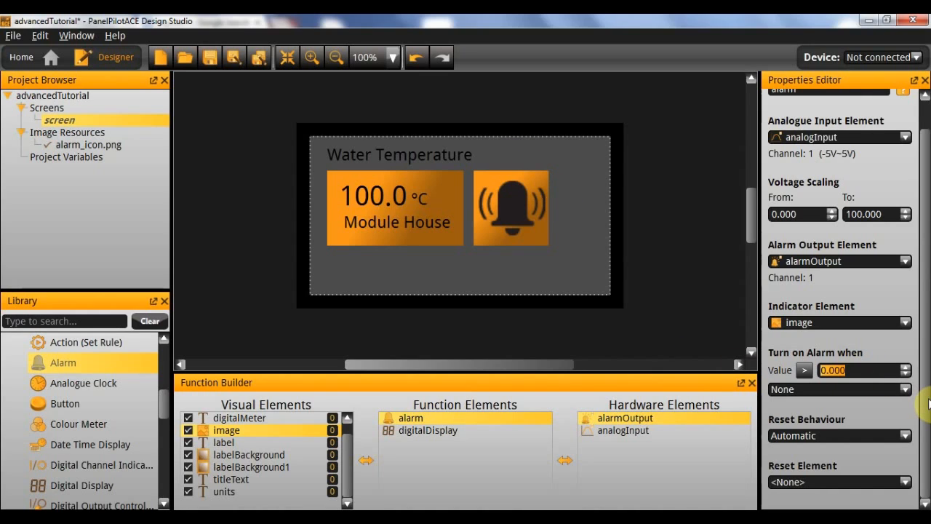
{"action": "type", "text": "70"}
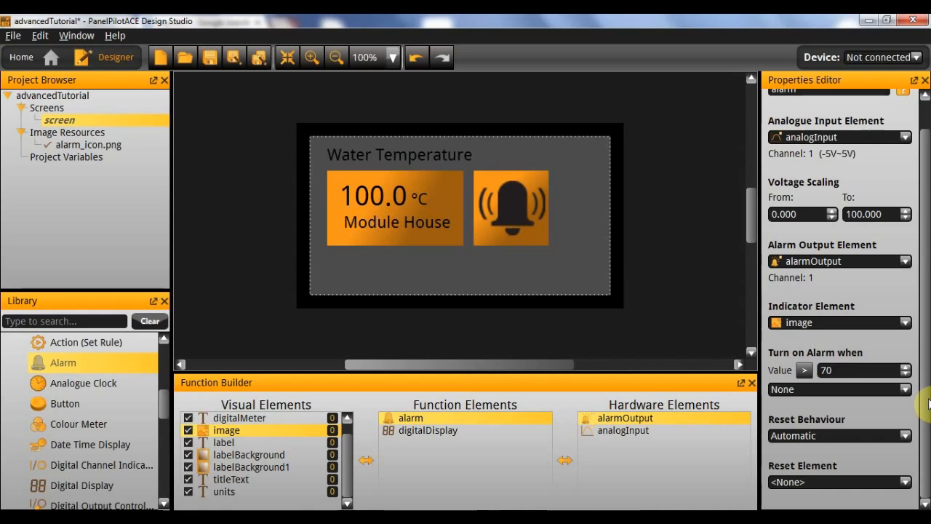
{"action": "key", "text": "Return"}
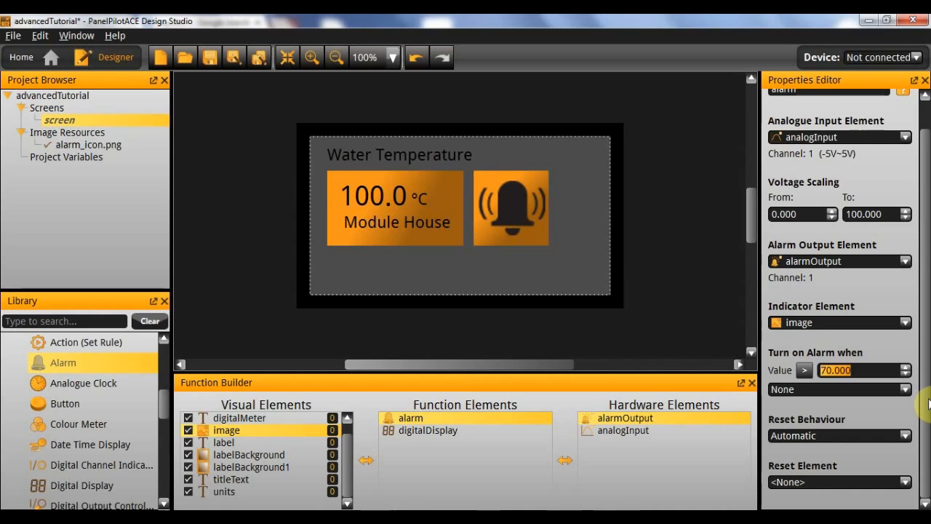
{"action": "left_click", "coordinate": [850, 389]}
{"action": "left_click", "coordinate": [821, 416]}
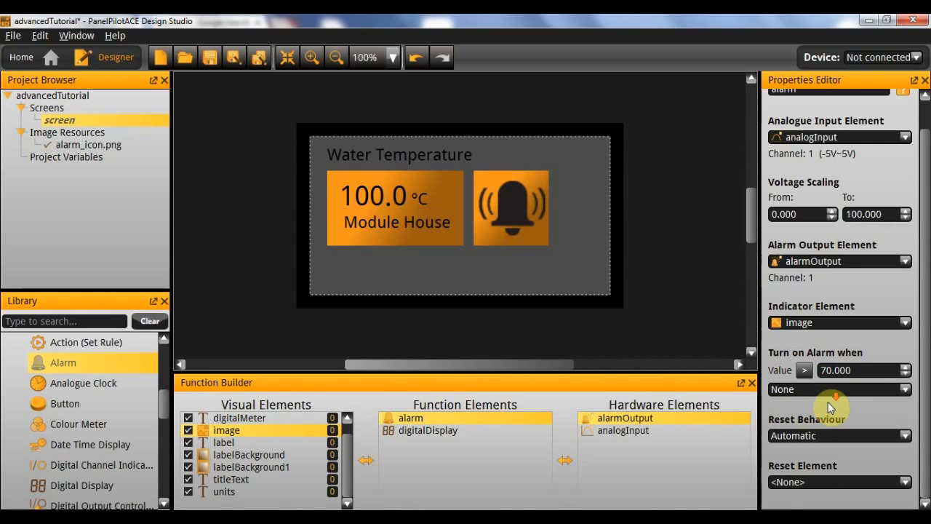
{"action": "left_click", "coordinate": [803, 436]}
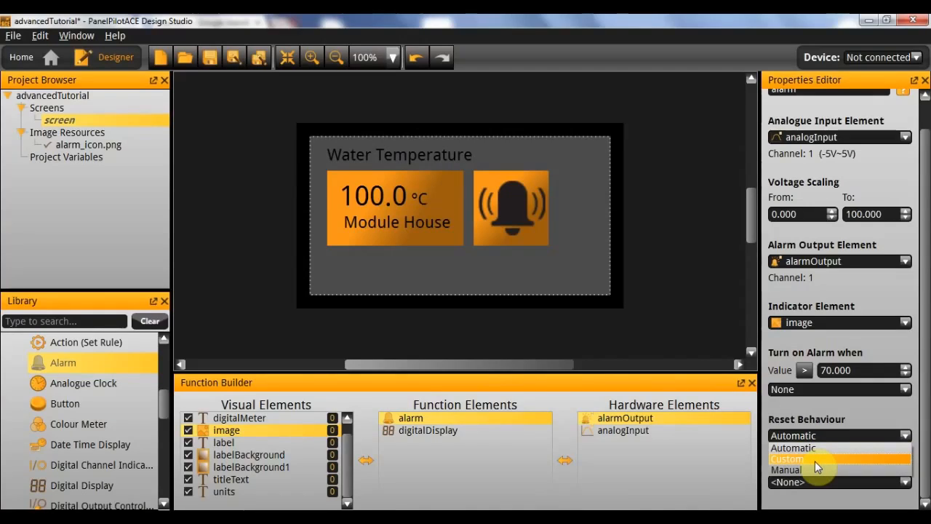
{"action": "left_click", "coordinate": [844, 461]}
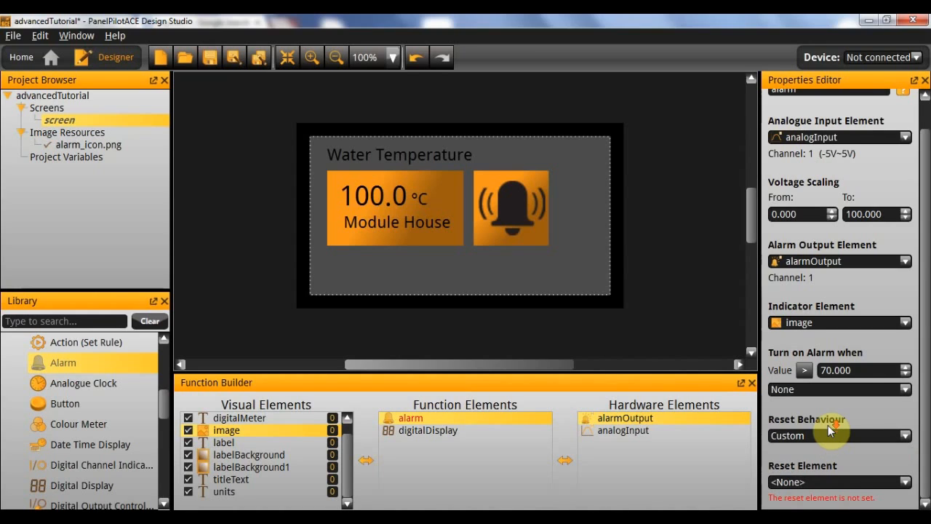
{"action": "left_click", "coordinate": [779, 482]}
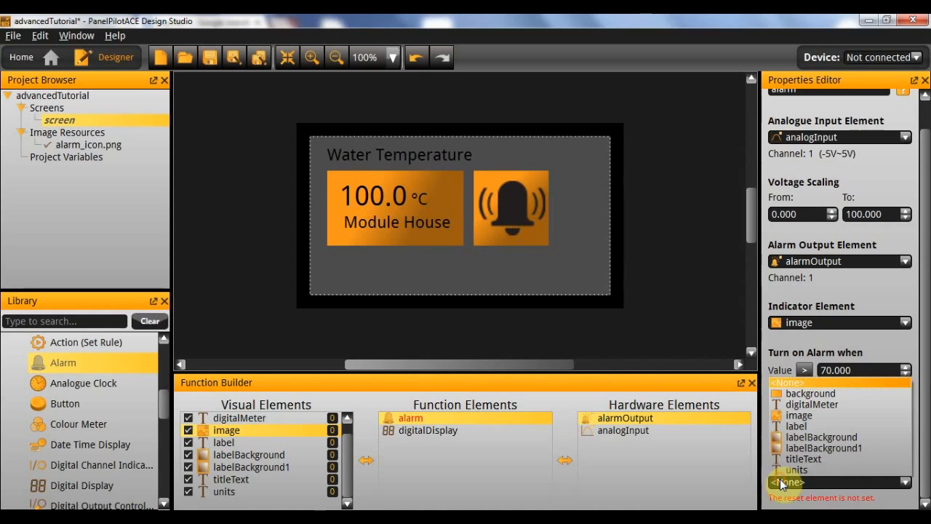
{"action": "left_click", "coordinate": [781, 482]}
{"action": "left_click", "coordinate": [788, 435]}
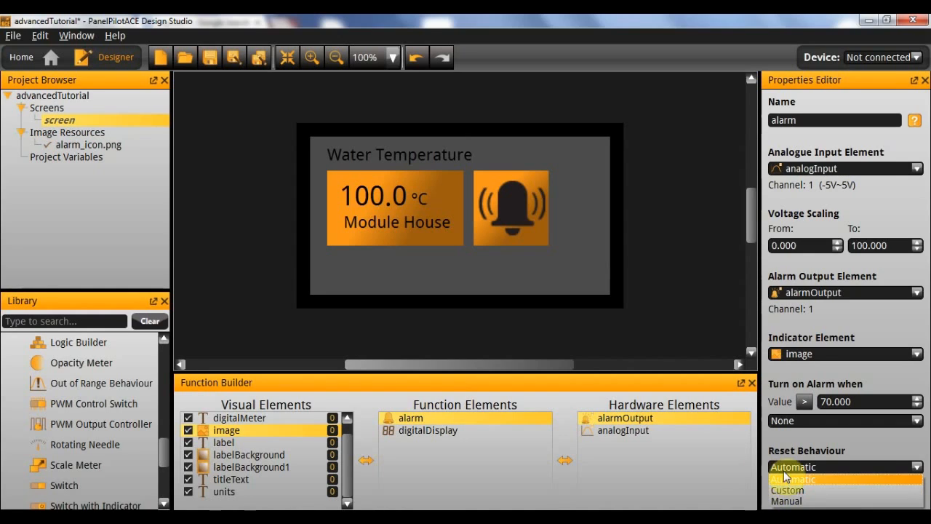
{"action": "left_click", "coordinate": [794, 480]}
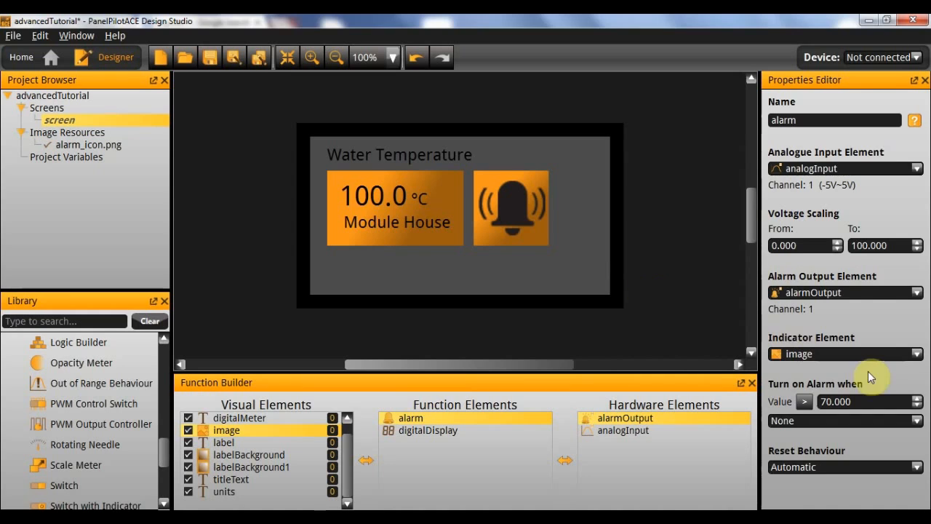
Test the reading and alarm in the emulator with analogue input channel 1 at 5 V, -5 V and about 4.1 V, then close it.
{"action": "left_click", "coordinate": [659, 271]}
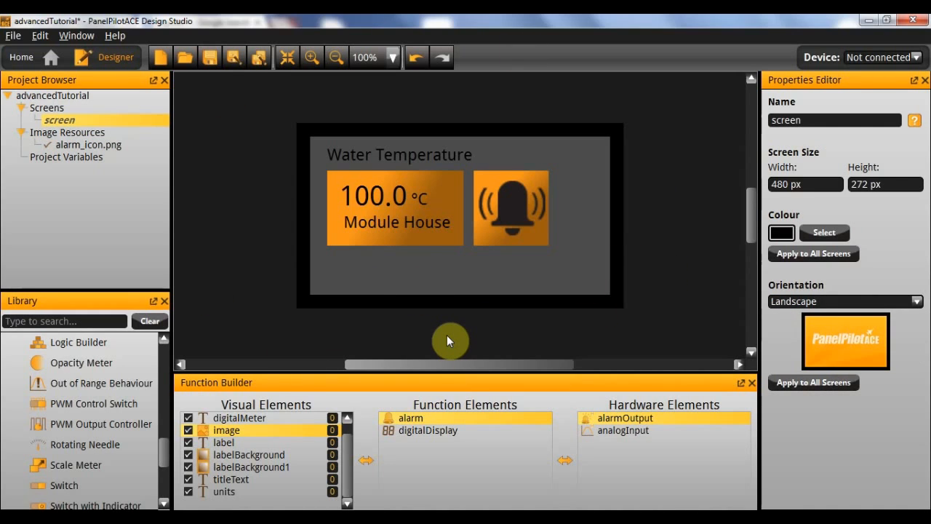
{"action": "key", "text": "F5"}
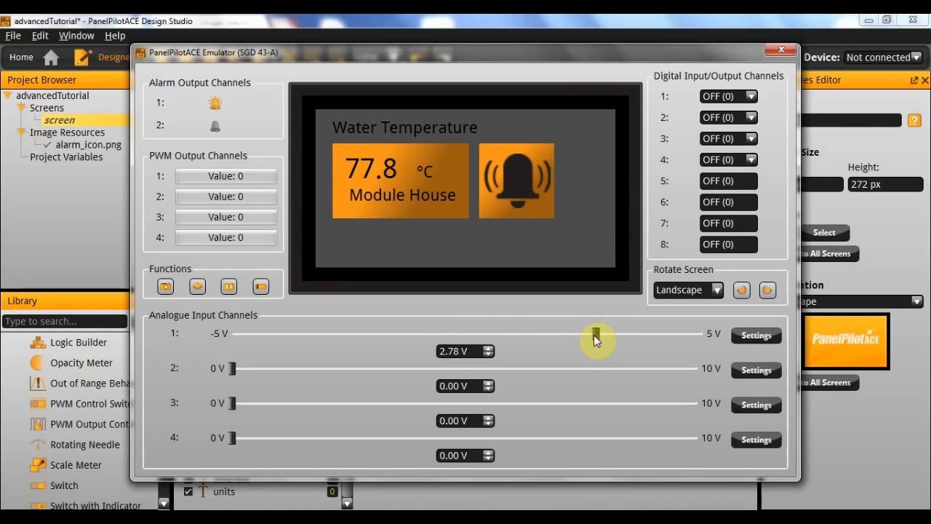
{"action": "left_click_drag", "start_coordinate": [598, 327], "coordinate": [813, 320]}
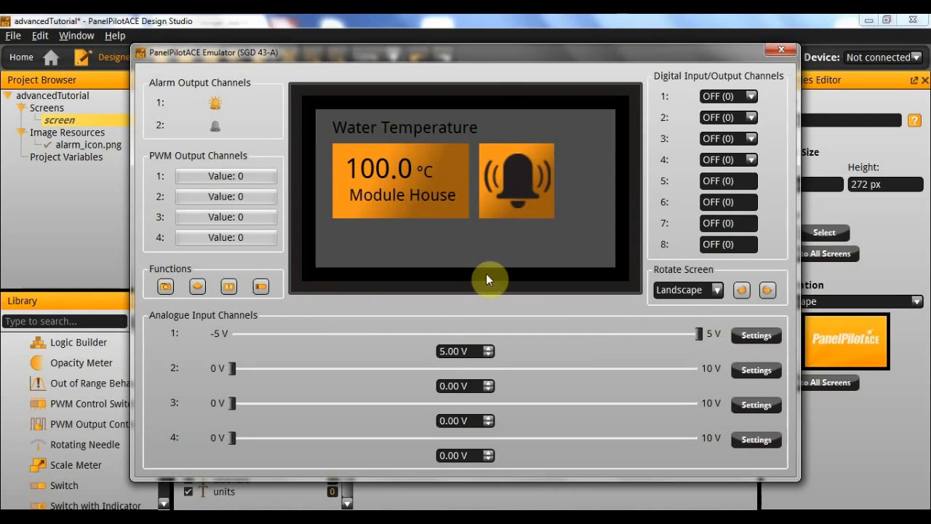
{"action": "left_click_drag", "start_coordinate": [698, 333], "coordinate": [9, 226]}
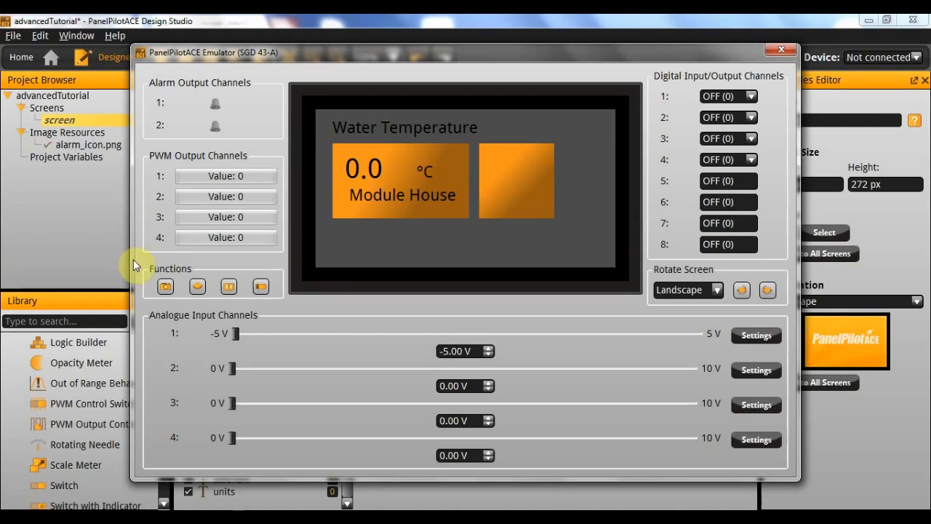
{"action": "left_click_drag", "start_coordinate": [239, 332], "coordinate": [657, 351]}
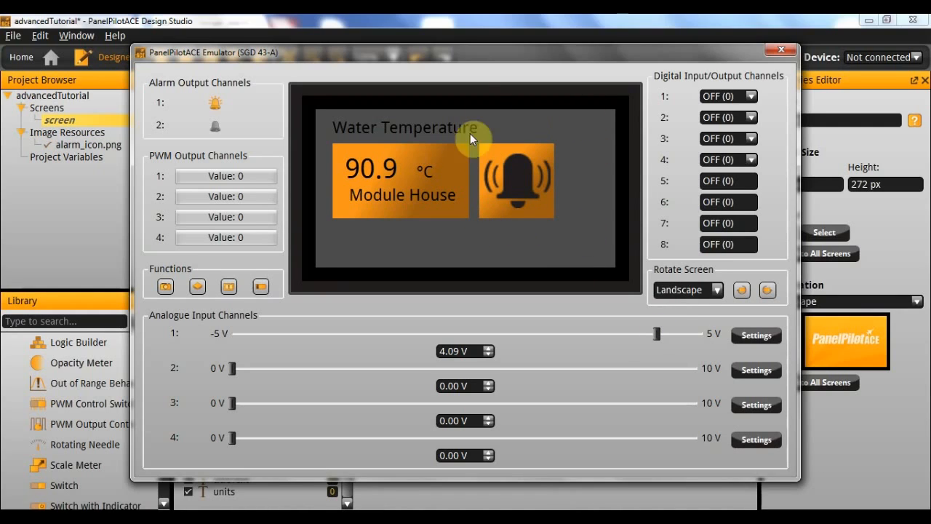
{"action": "left_click", "coordinate": [657, 334]}
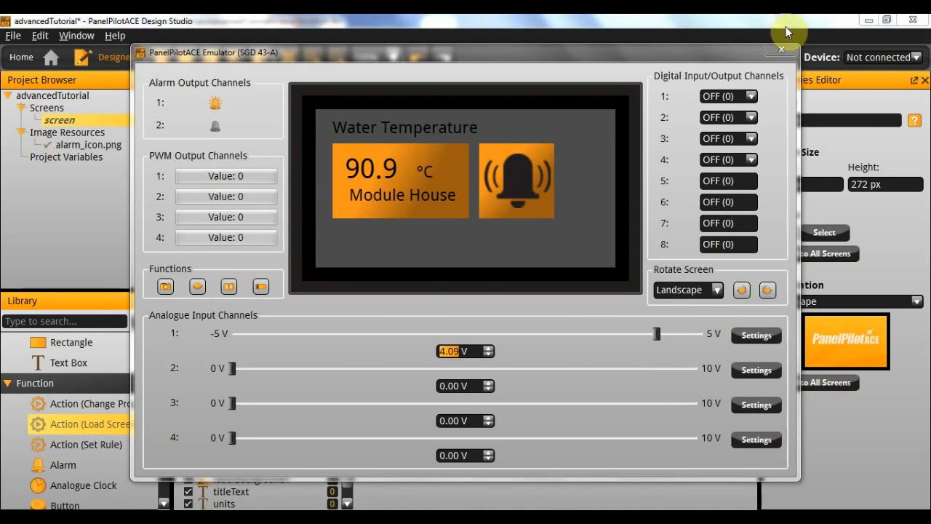
{"action": "left_click", "coordinate": [782, 49]}
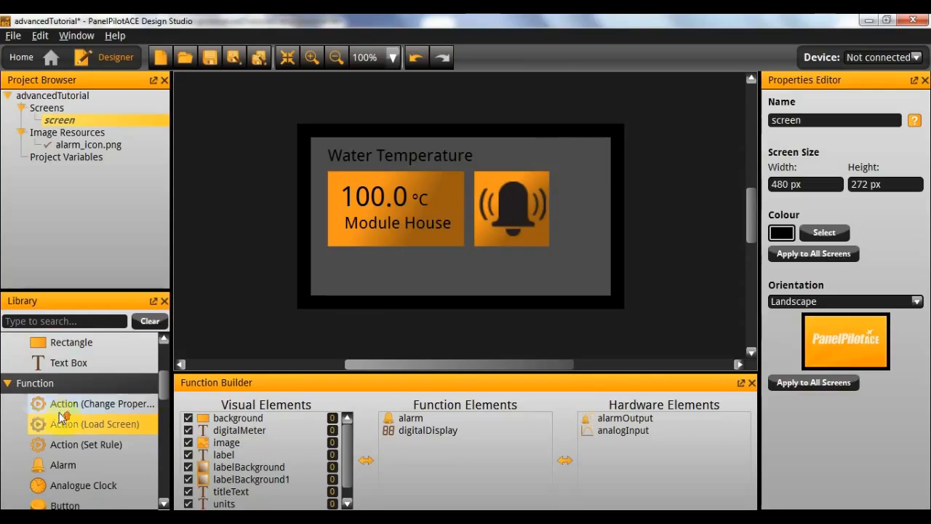
Add a text box to the right of the Water Temperature title and set its text to 15:36.
{"action": "scroll", "coordinate": [60, 410], "scroll_direction": "up", "scroll_amount": 3}
{"action": "left_click_drag", "start_coordinate": [78, 432], "coordinate": [564, 166]}
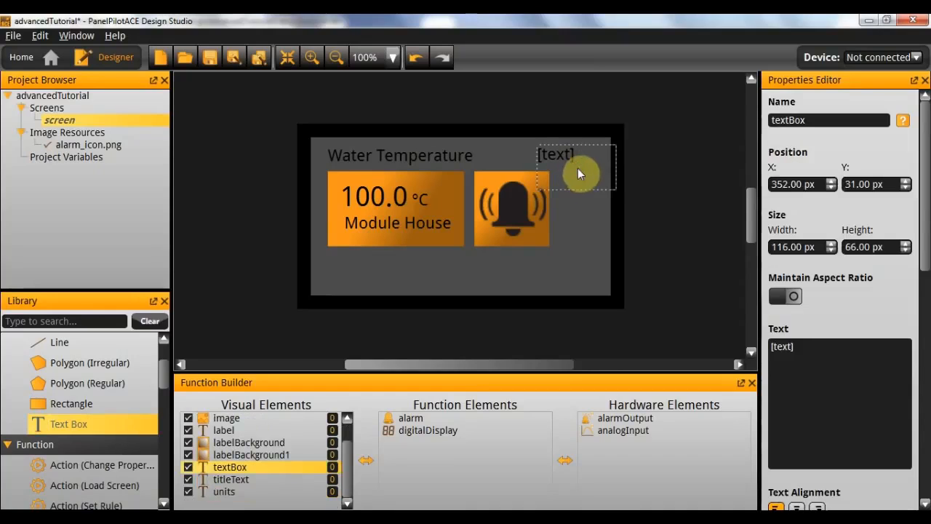
{"action": "left_click", "coordinate": [846, 353]}
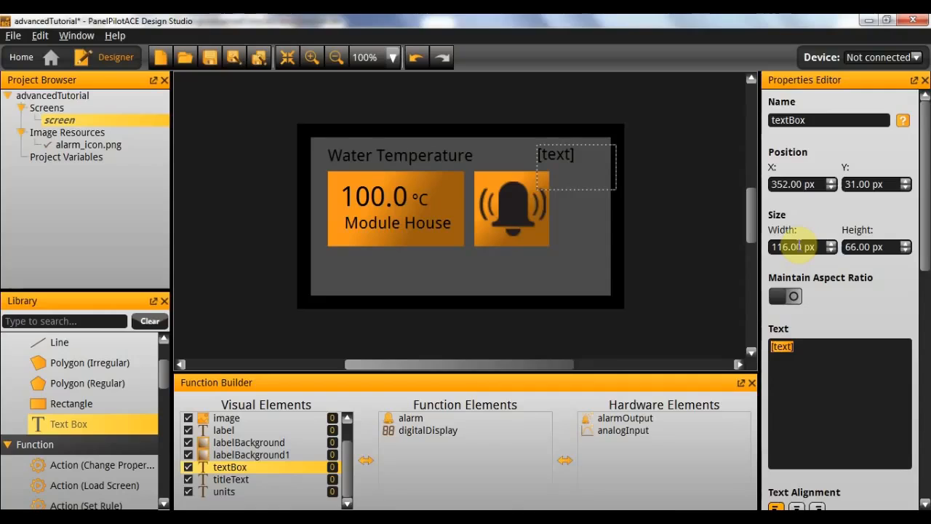
{"action": "type", "text": "15:36"}
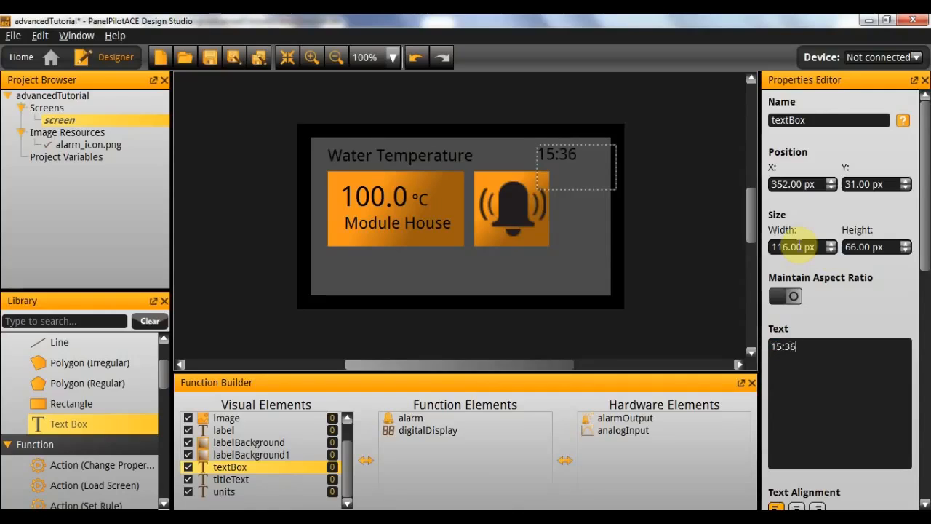
Rename the 15:36 text box to digitalClock and move it slightly to X 350 px, Y 28 px.
{"action": "left_click", "coordinate": [800, 120]}
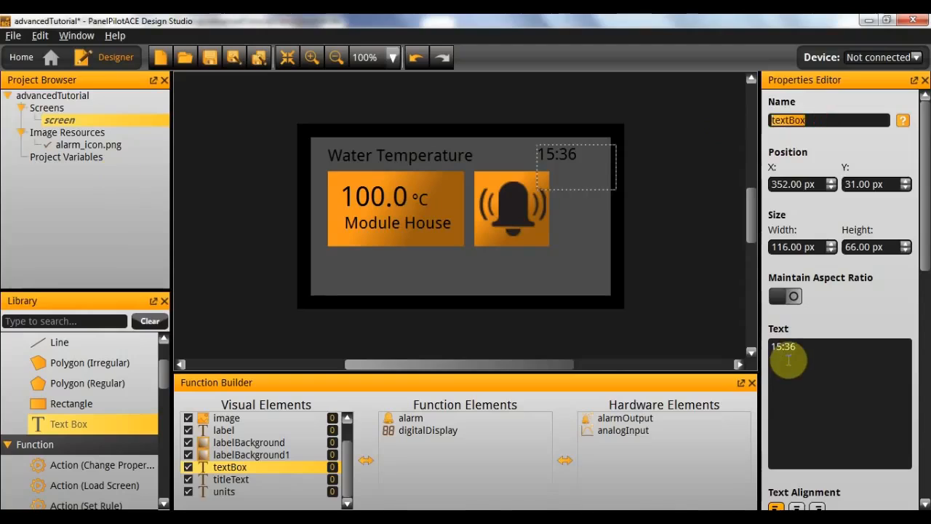
{"action": "type", "text": "digitalClock"}
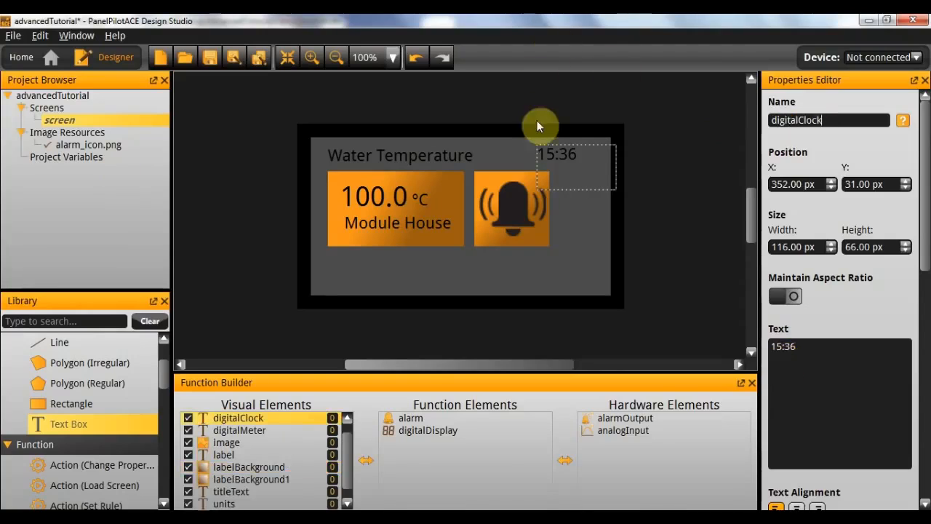
{"action": "mouse_move", "coordinate": [561, 157]}
{"action": "left_mouse_down"}
{"action": "mouse_move", "coordinate": [574, 150]}
{"action": "mouse_move", "coordinate": [555, 150]}
{"action": "left_mouse_up"}
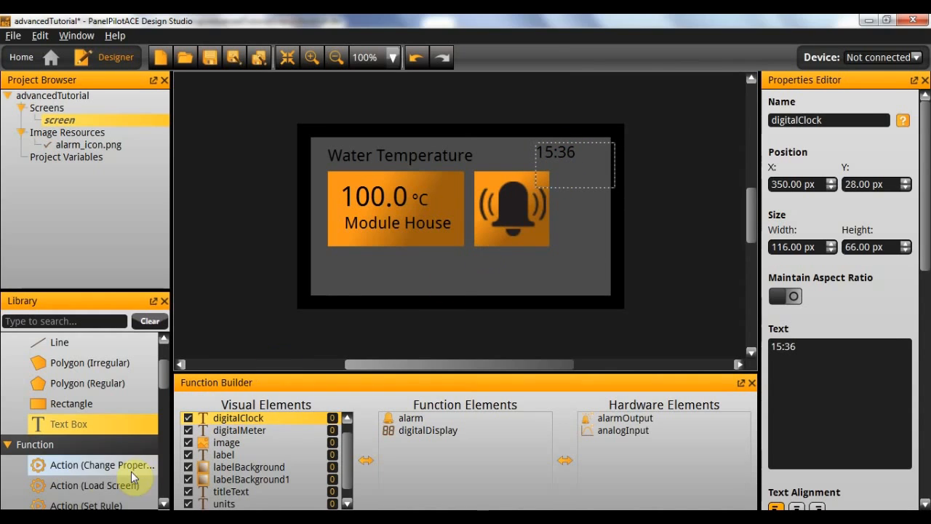
Add a Date Time Display to the function elements of the Function Builder.
{"action": "scroll", "coordinate": [94, 419], "scroll_direction": "down", "scroll_amount": 1}
{"action": "scroll", "coordinate": [93, 419], "scroll_direction": "up", "scroll_amount": 3}
{"action": "scroll", "coordinate": [94, 424], "scroll_direction": "up", "scroll_amount": 1}
{"action": "scroll", "coordinate": [91, 430], "scroll_direction": "down", "scroll_amount": 6}
{"action": "scroll", "coordinate": [85, 434], "scroll_direction": "down", "scroll_amount": 3}
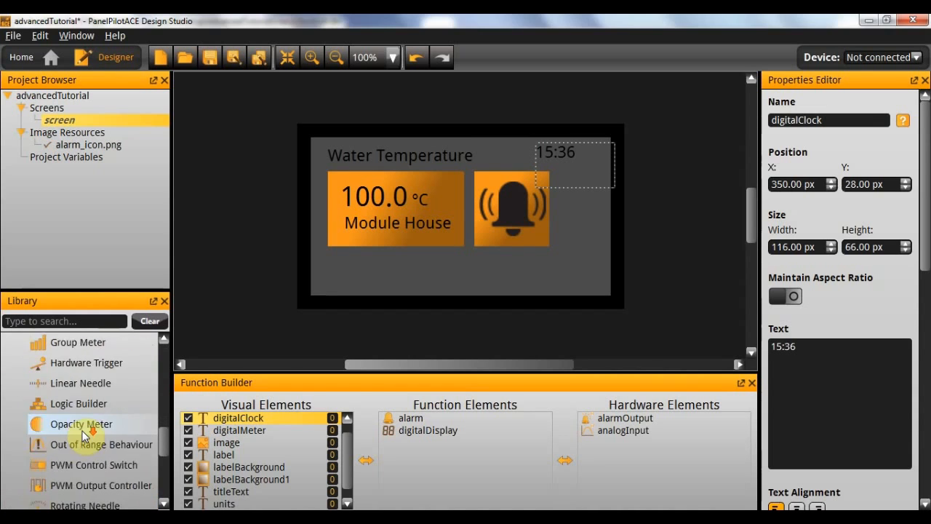
{"action": "scroll", "coordinate": [82, 431], "scroll_direction": "up", "scroll_amount": 5}
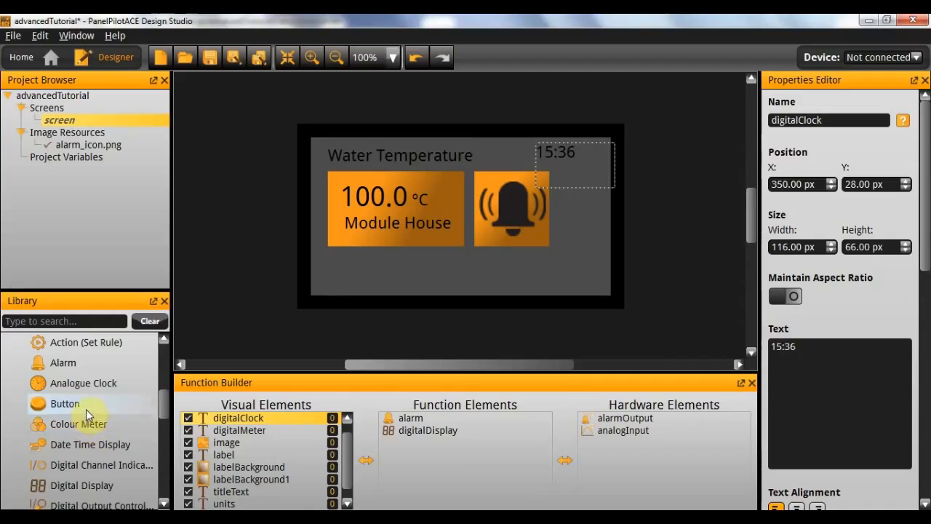
{"action": "left_click_drag", "start_coordinate": [67, 444], "coordinate": [453, 458]}
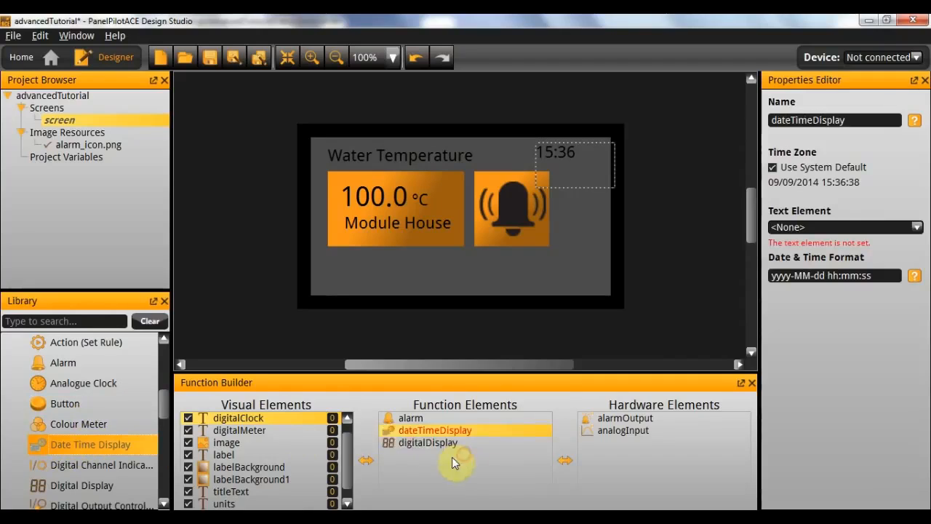
Name the Date Time Display function clock and assign digitalClock as its text element.
{"action": "double_click", "coordinate": [885, 120]}
{"action": "type", "text": "digitalClo"}
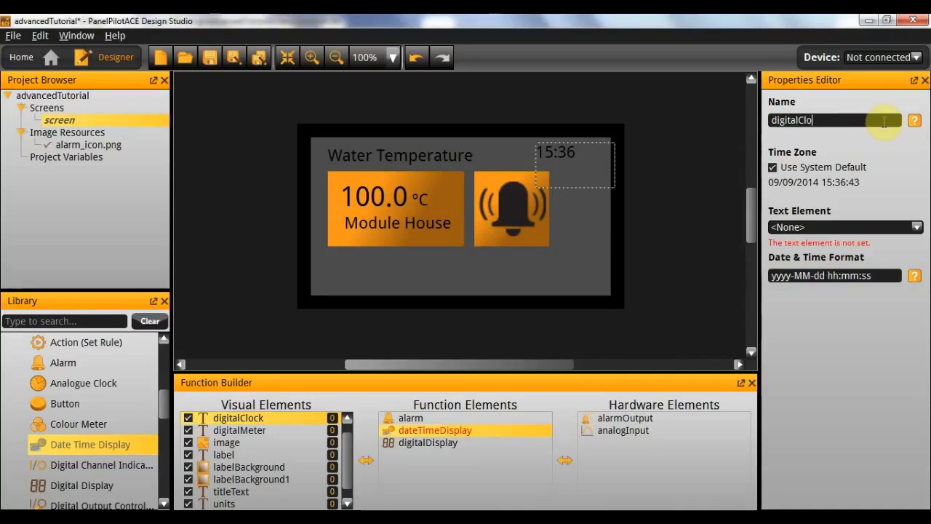
{"action": "type", "text": "ck"}
{"action": "key", "text": "Return"}
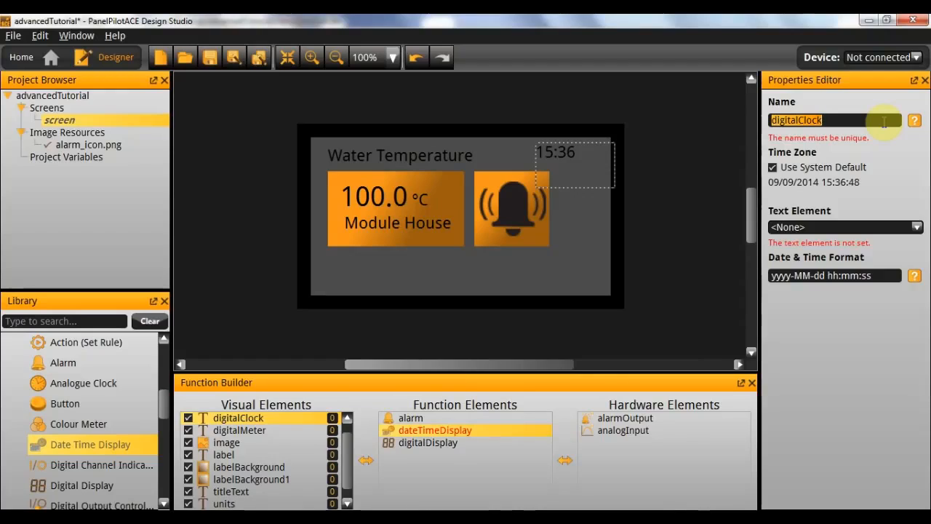
{"action": "type", "text": "clock"}
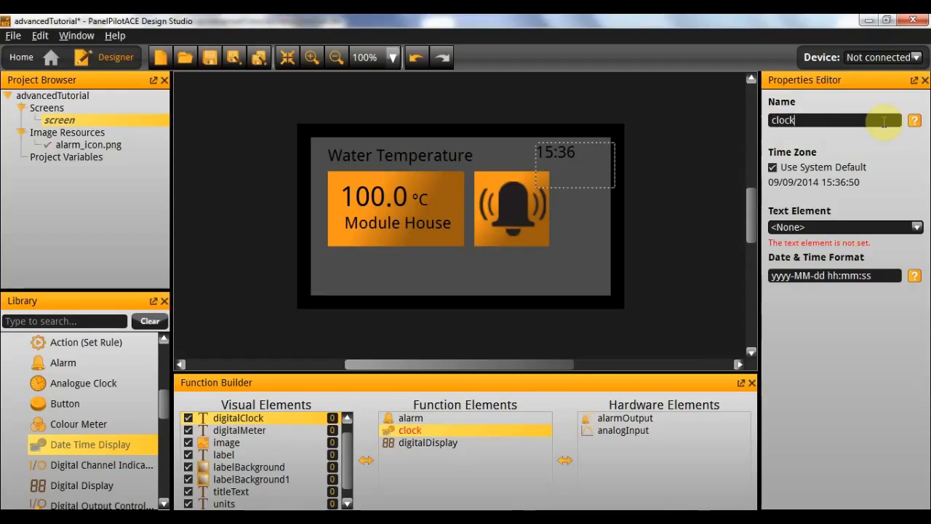
{"action": "left_click", "coordinate": [792, 227]}
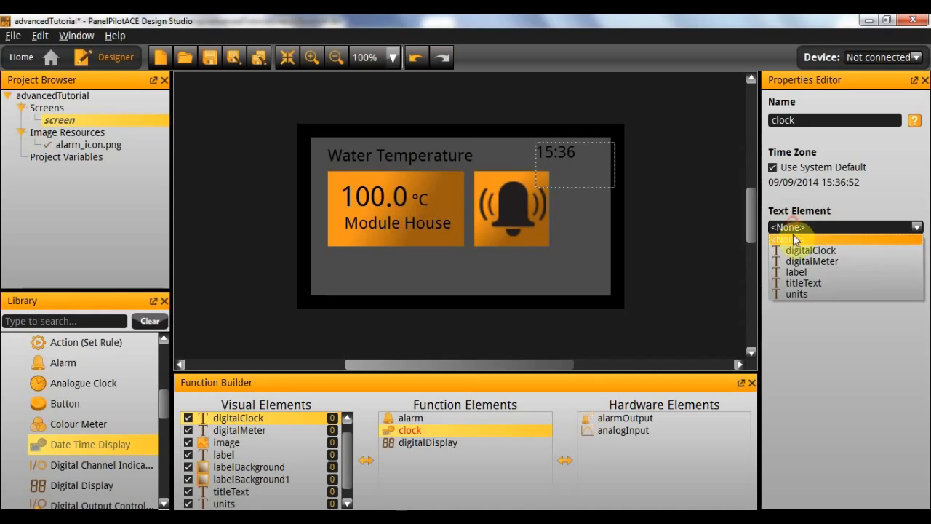
{"action": "left_click", "coordinate": [800, 251]}
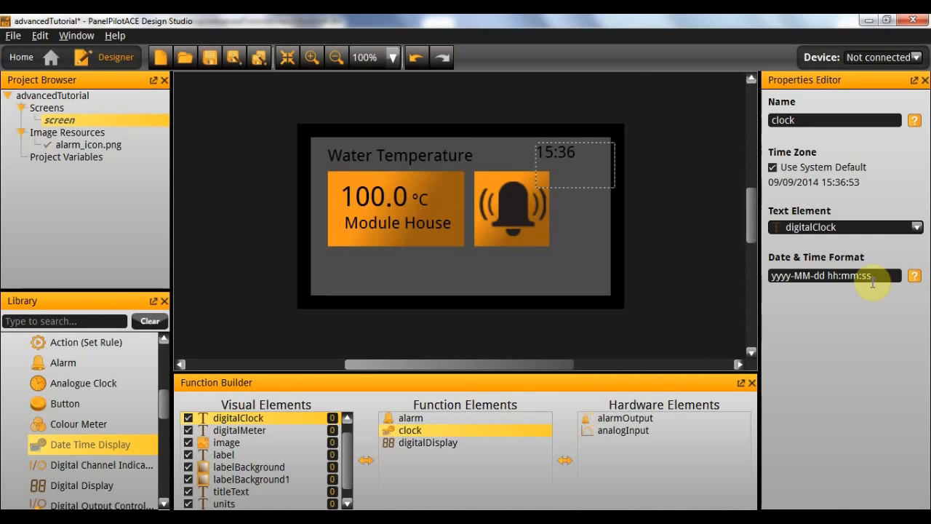
Consult the date and time format instructions for the clock function, then test and apply the format string hh:mm.
{"action": "left_click", "coordinate": [913, 275]}
{"action": "scroll", "coordinate": [433, 273], "scroll_direction": "down", "scroll_amount": 5}
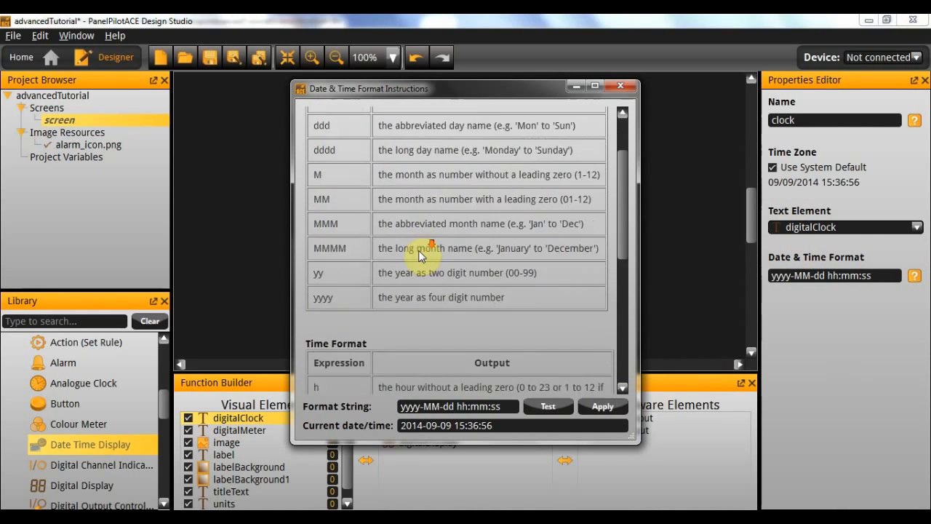
{"action": "scroll", "coordinate": [422, 258], "scroll_direction": "down", "scroll_amount": 5}
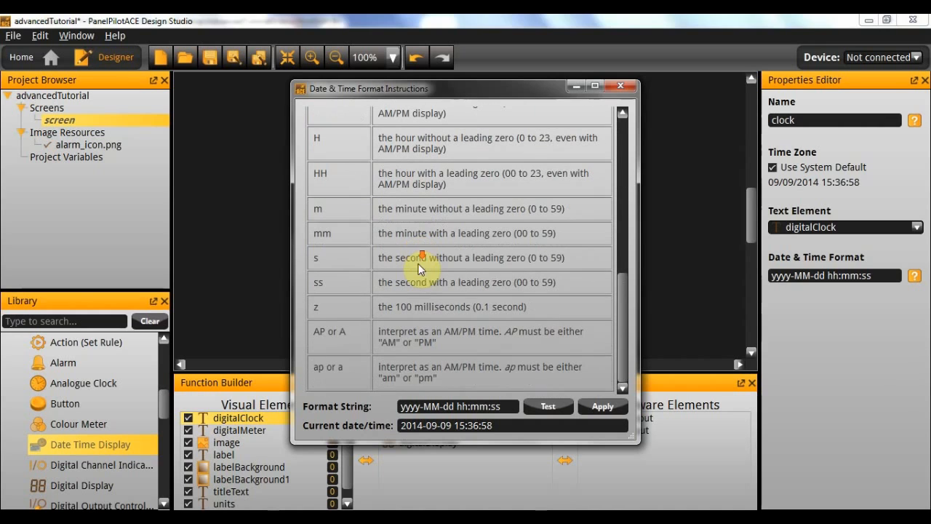
{"action": "left_click_drag", "start_coordinate": [624, 375], "coordinate": [637, 114]}
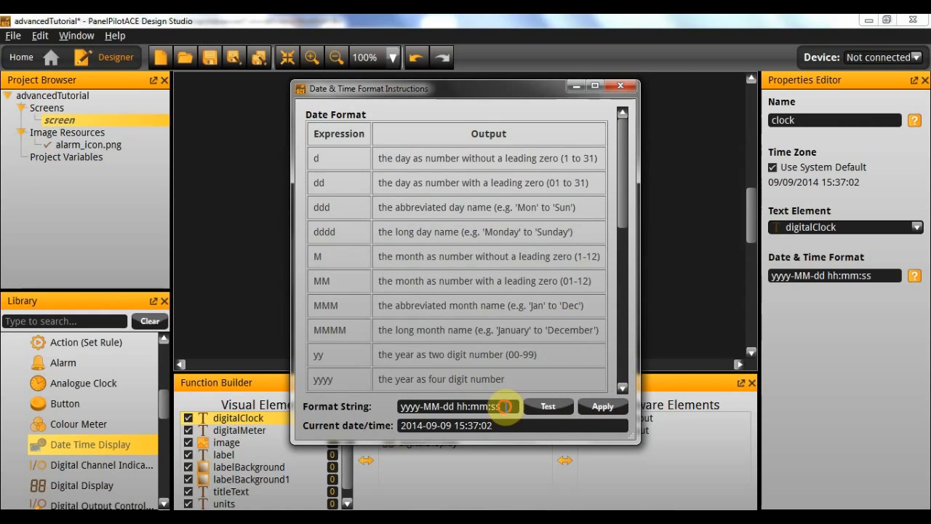
{"action": "left_click_drag", "start_coordinate": [509, 406], "coordinate": [246, 390]}
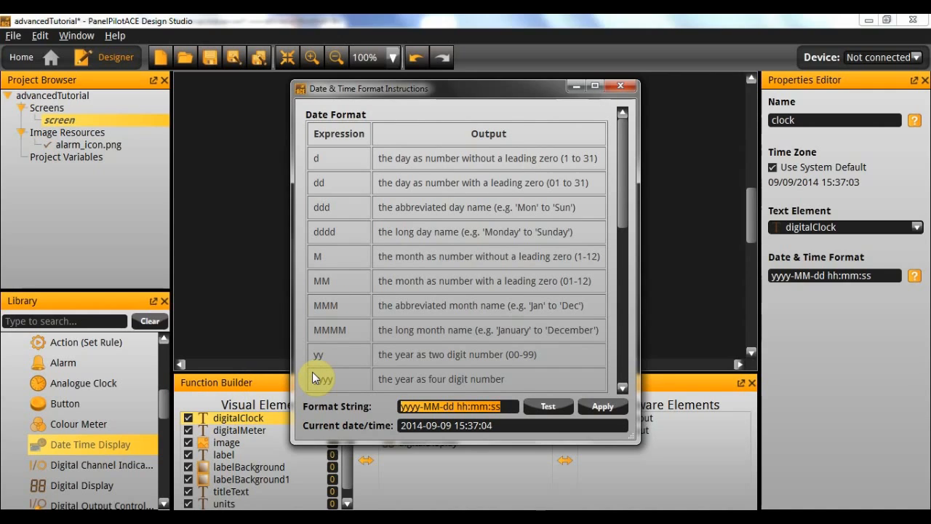
{"action": "type", "text": "hh:mm"}
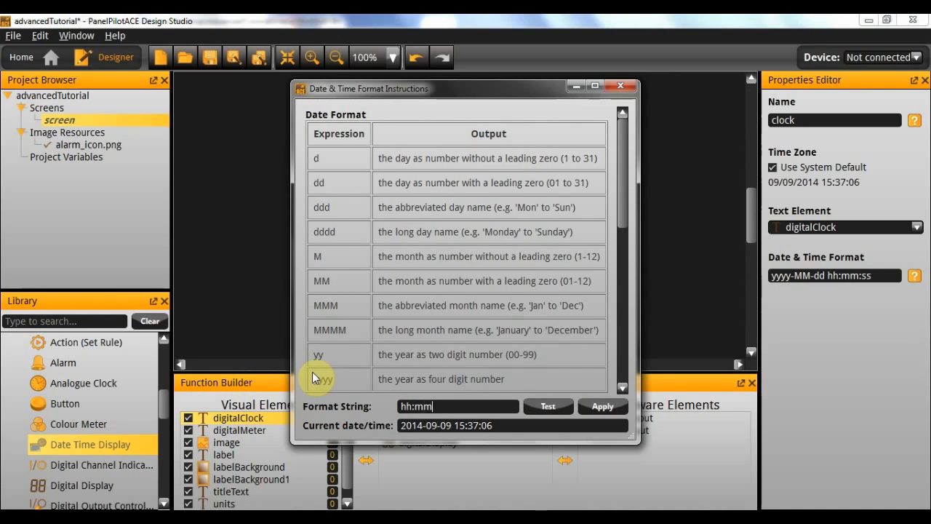
{"action": "left_click", "coordinate": [547, 406]}
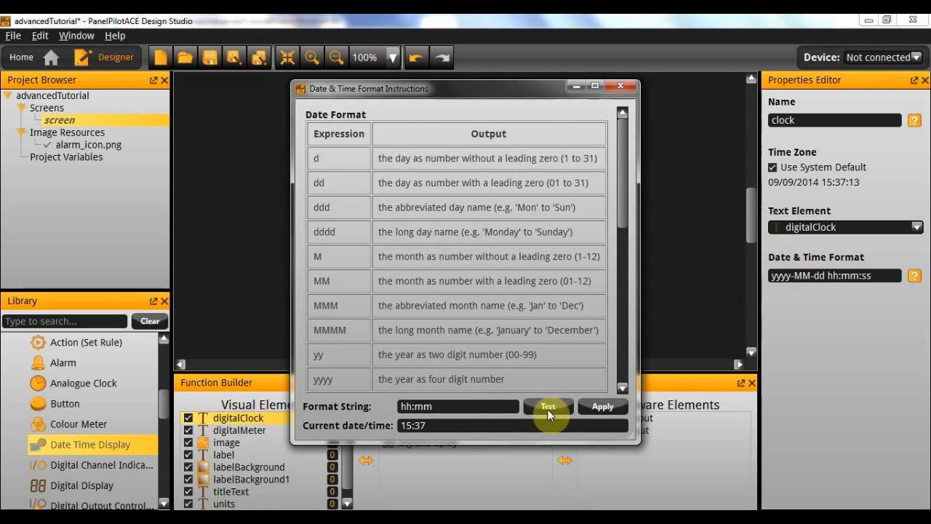
{"action": "left_click", "coordinate": [593, 404]}
{"action": "left_click", "coordinate": [620, 86]}
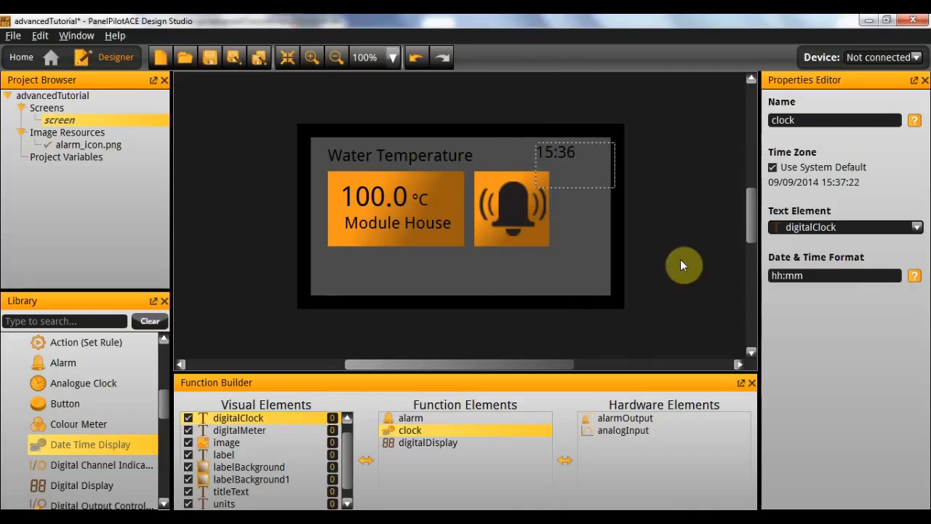
Run the project in the emulator to check the digital clock on the screen, then close the emulator.
{"action": "key", "text": "F5"}
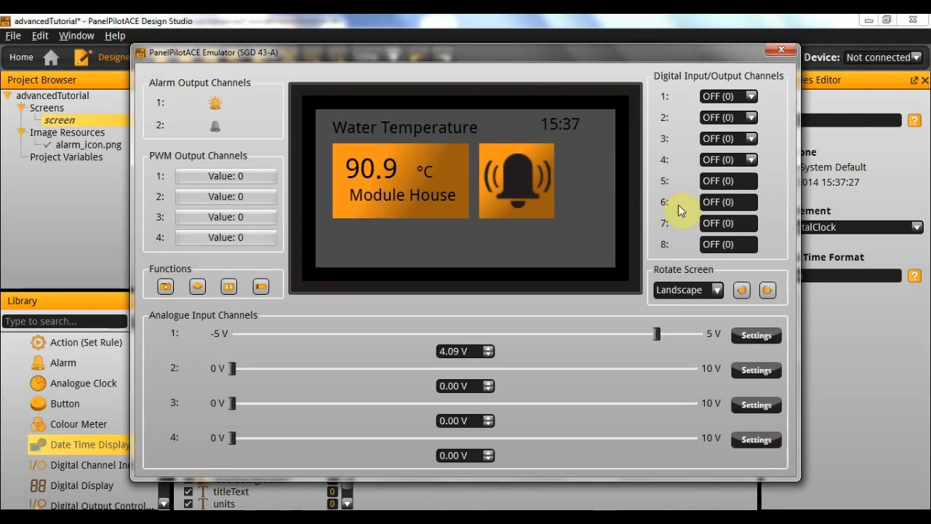
{"action": "left_click", "coordinate": [780, 51]}
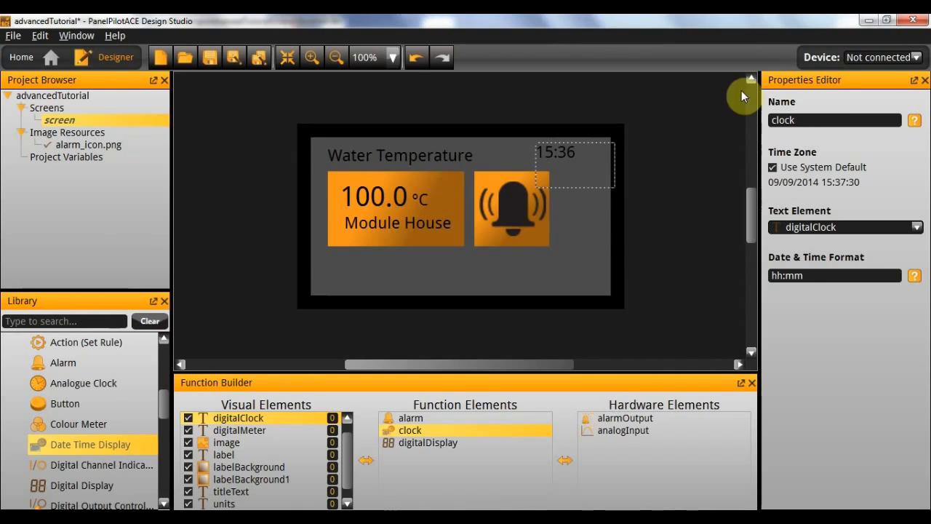